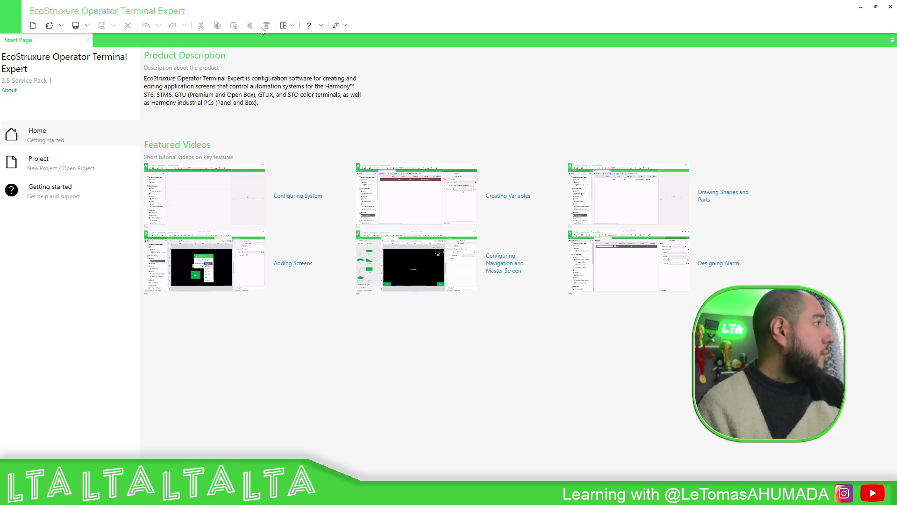
Start a new project and add an internal WORD variable named wVariable.
click(33, 27)
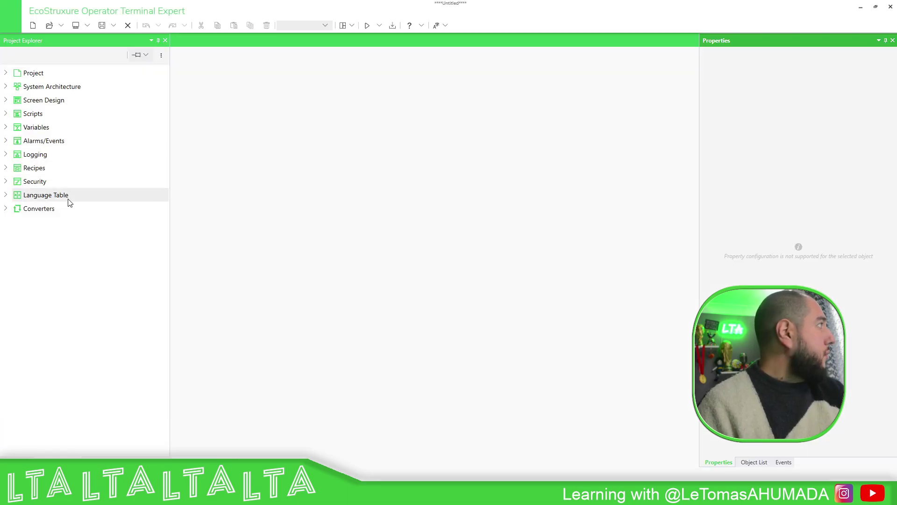
click(8, 129)
click(37, 142)
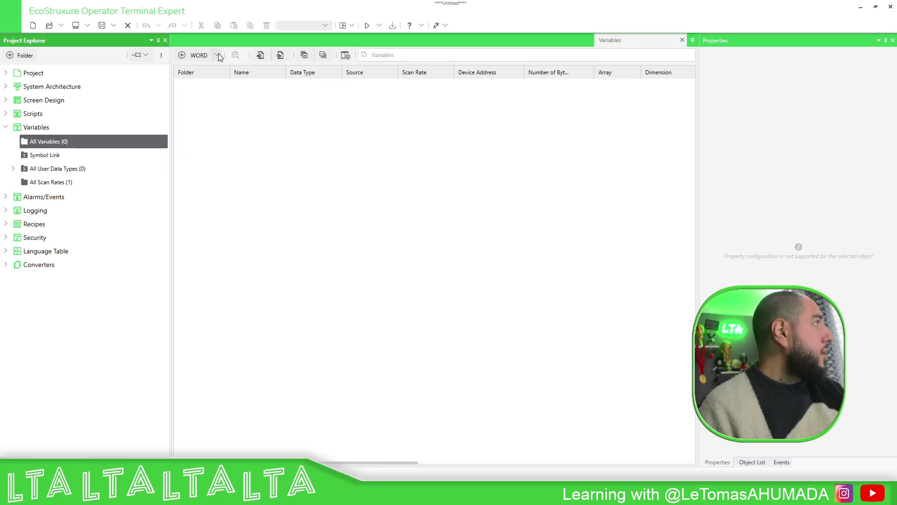
click(218, 55)
click(201, 55)
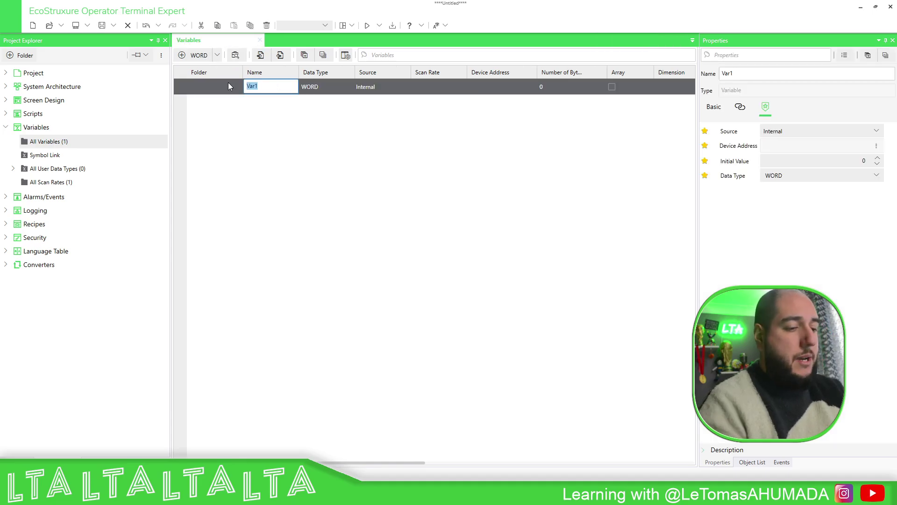
text(w)
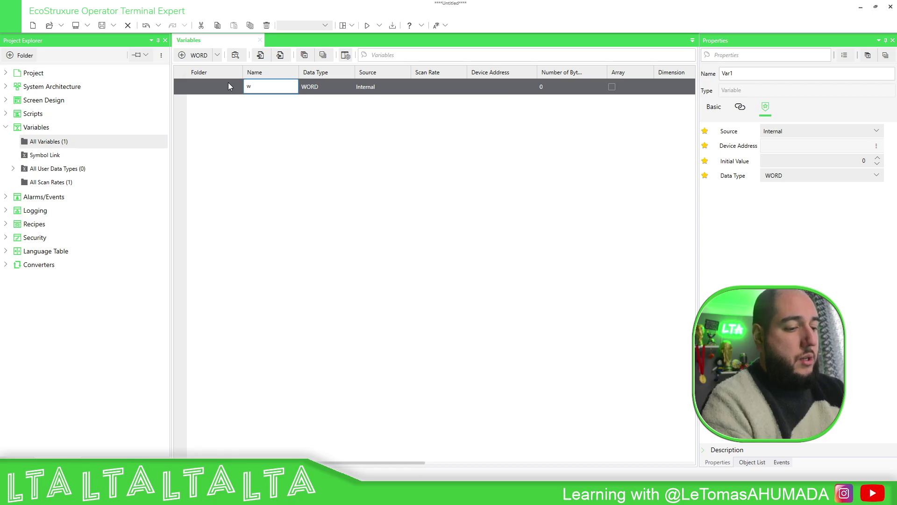
text(Variable)
key(Return)
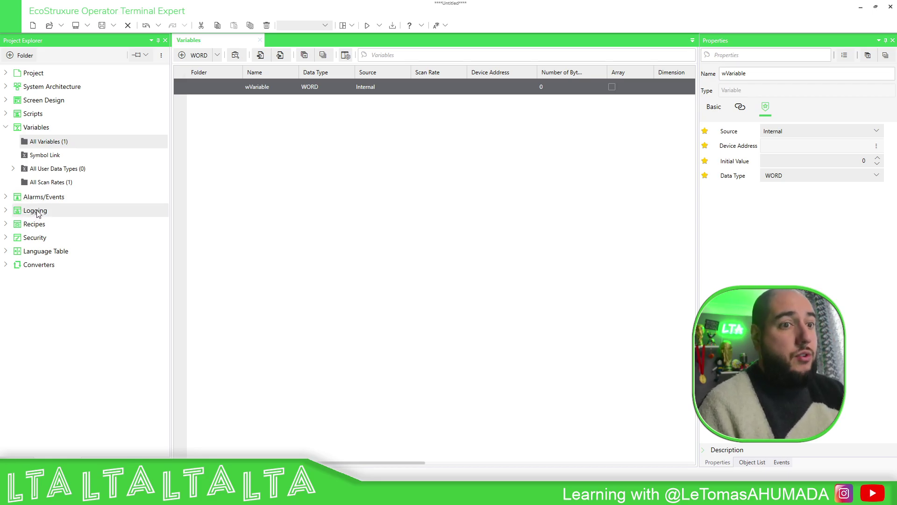
Add a new logging group under All Loggings and name it MyLogs.
click(6, 210)
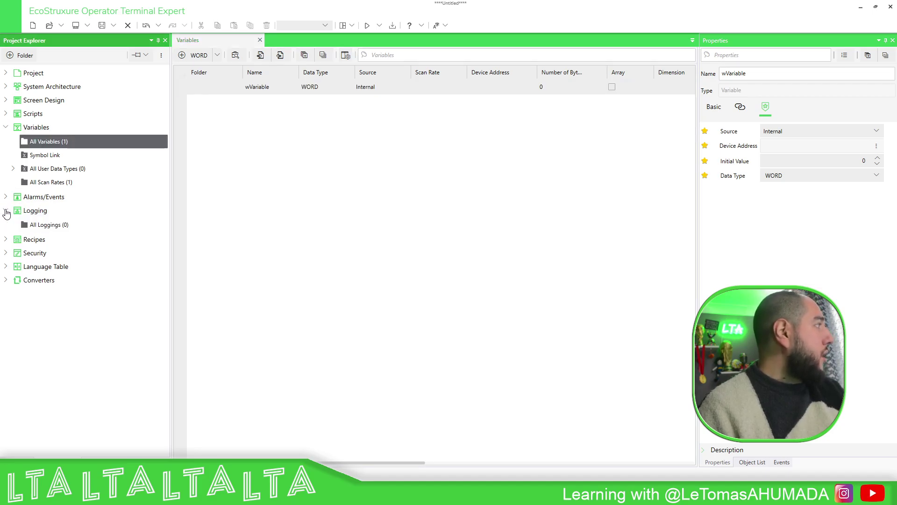
click(67, 226)
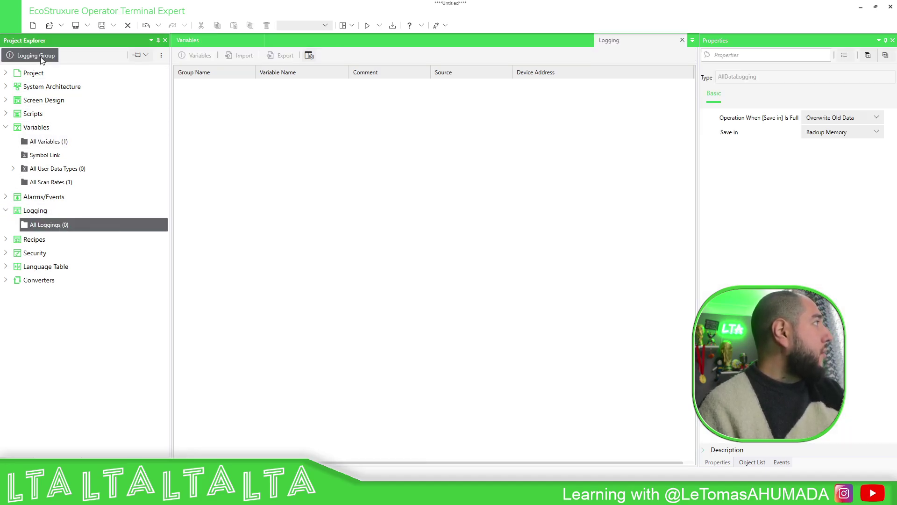
click(36, 55)
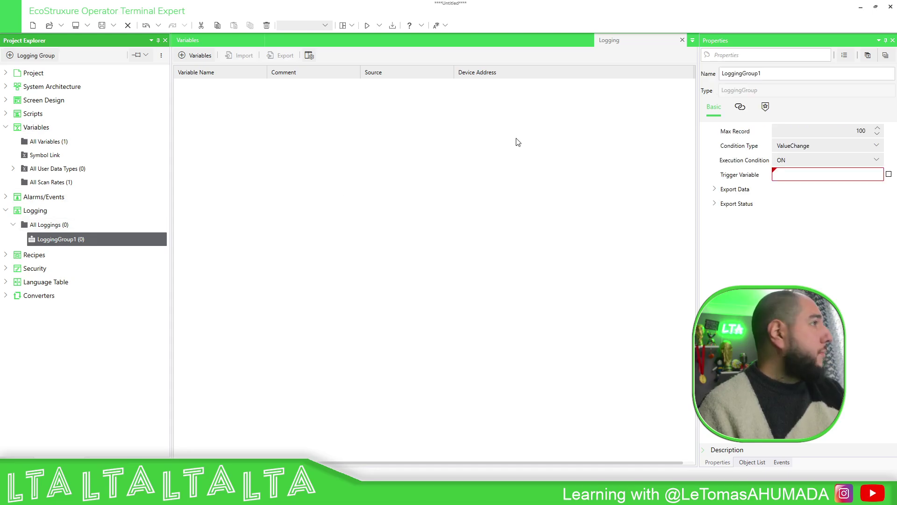
drag(761, 73, 697, 69)
text(MyLogs)
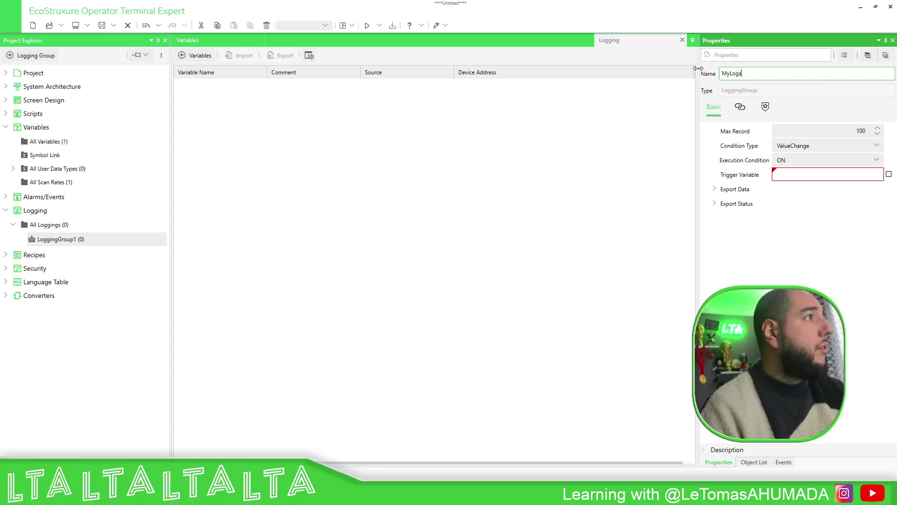
key(Return)
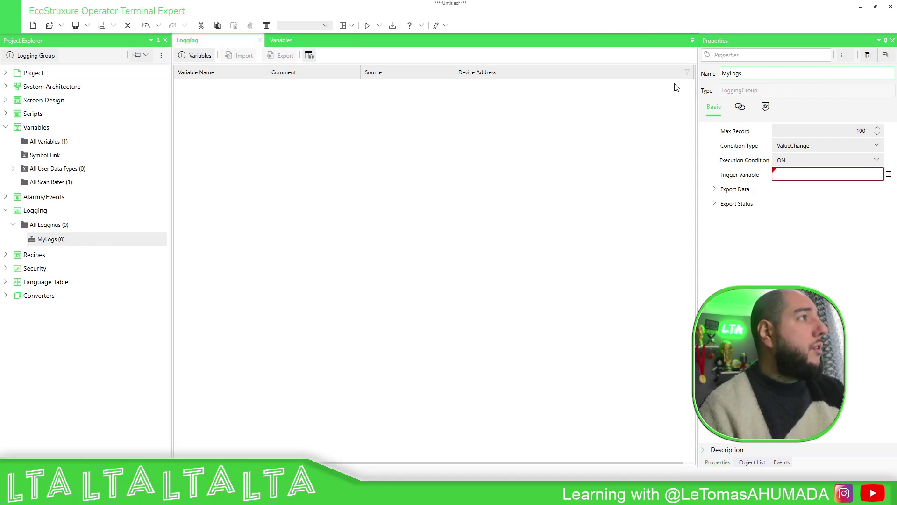
Set MyLogs to a Periodic condition type with Max Record 60.
click(823, 146)
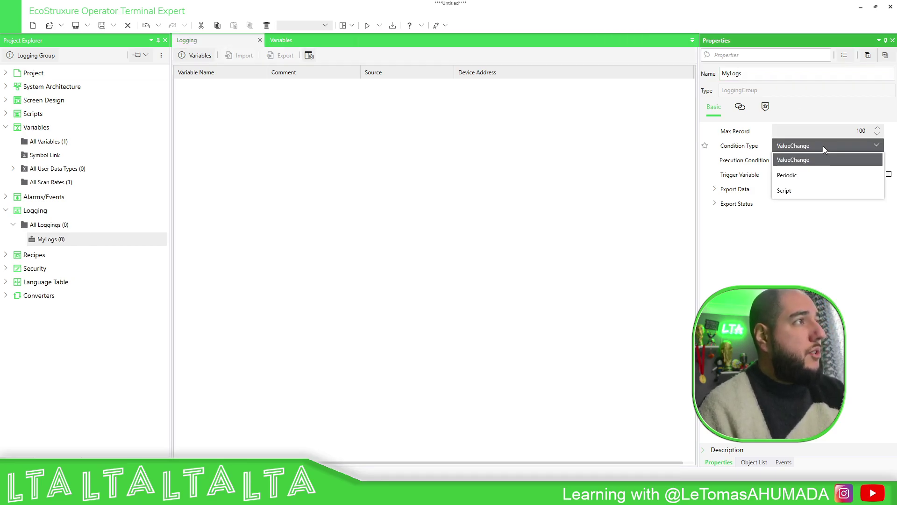
click(797, 176)
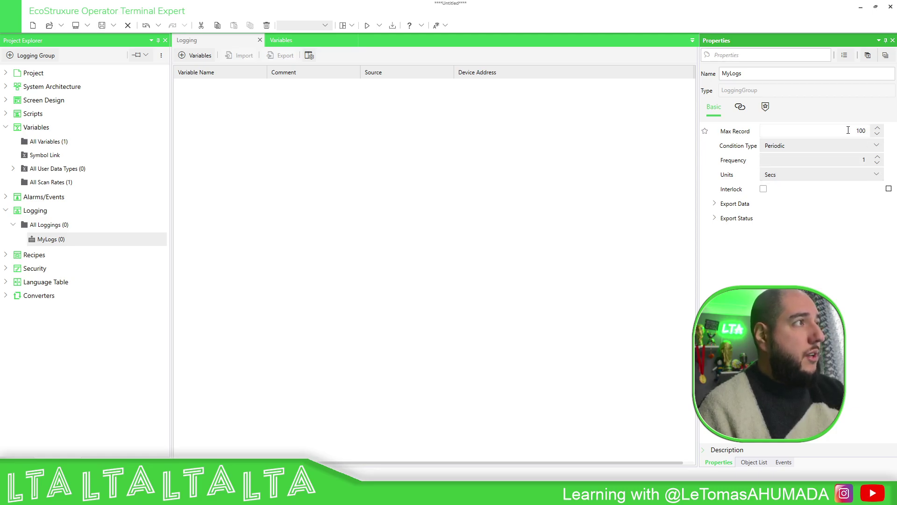
click(871, 131)
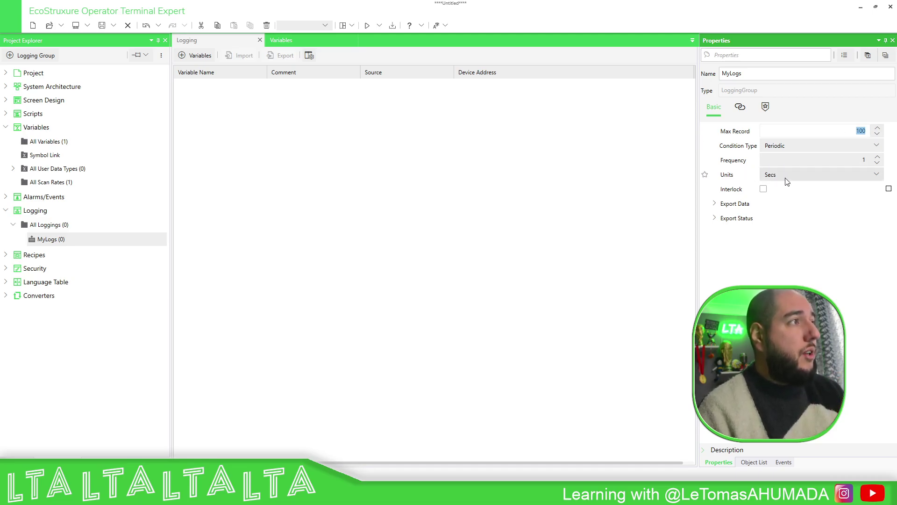
text(60)
key(Tab)
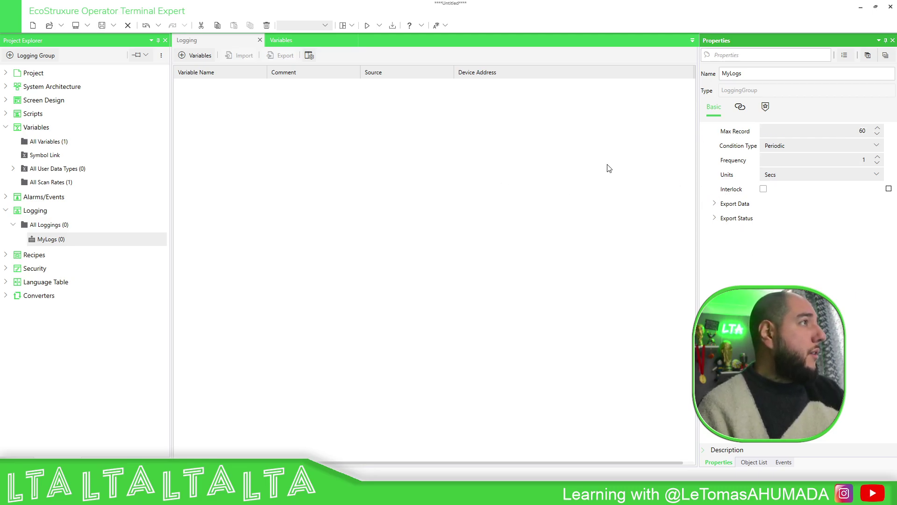
click(65, 227)
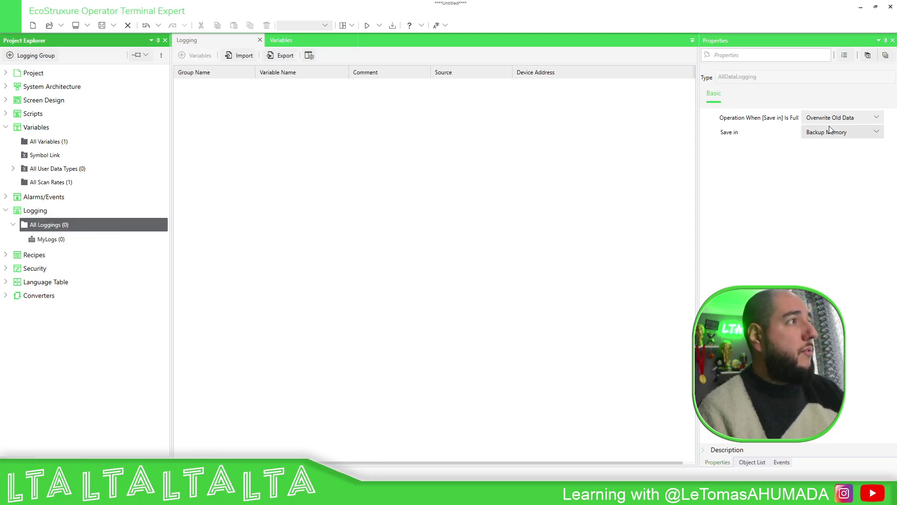
click(839, 134)
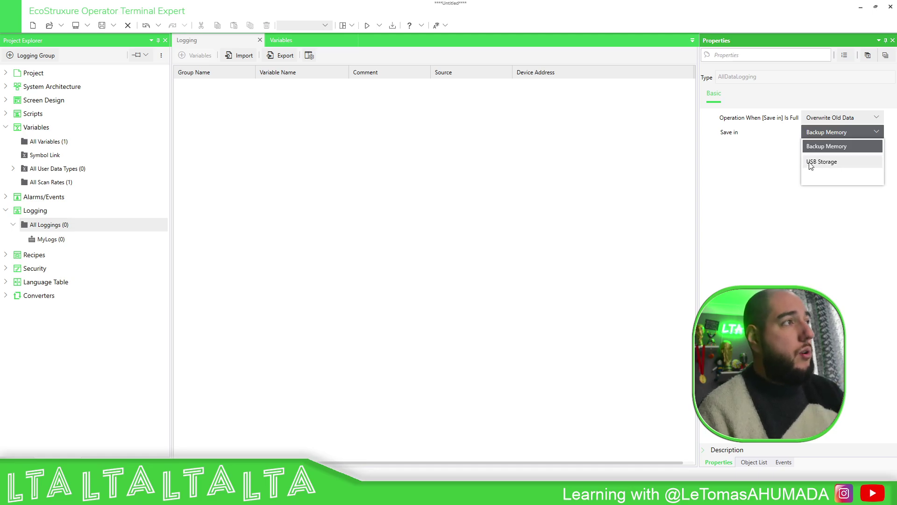
click(764, 159)
click(850, 118)
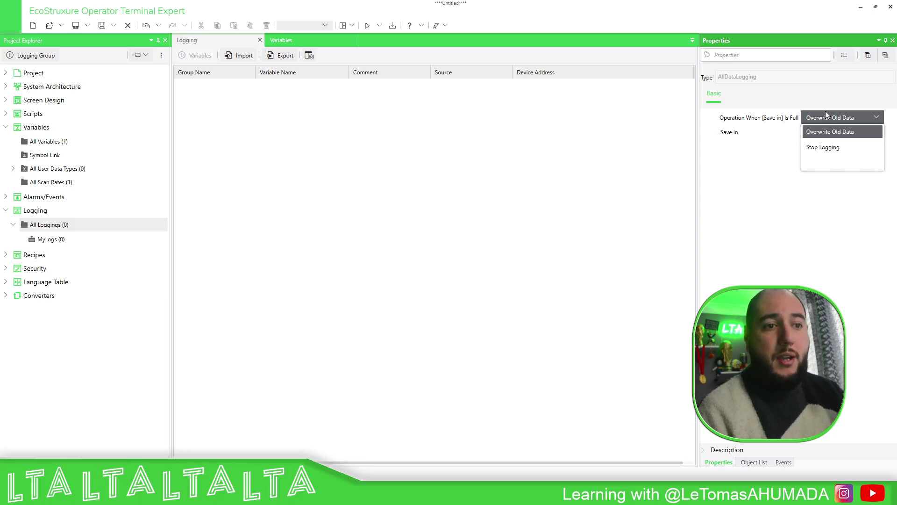
click(751, 120)
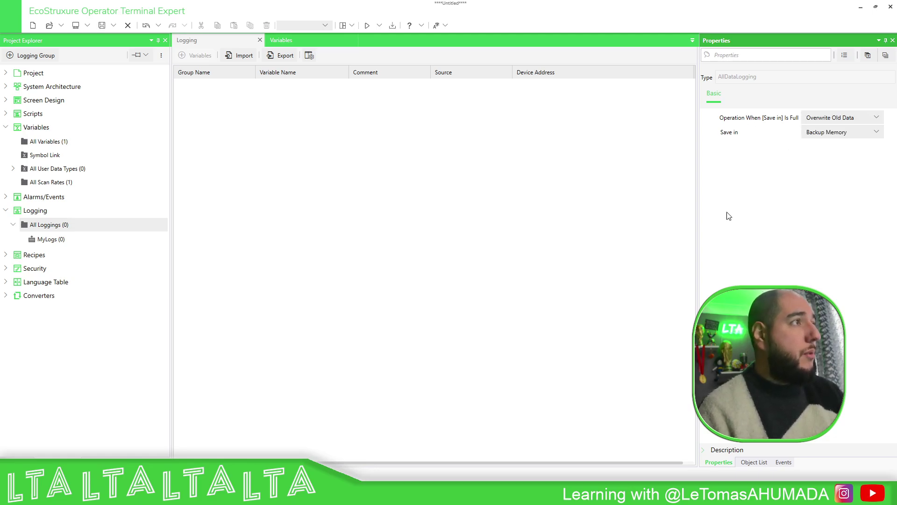
double_click(20, 74)
click(39, 87)
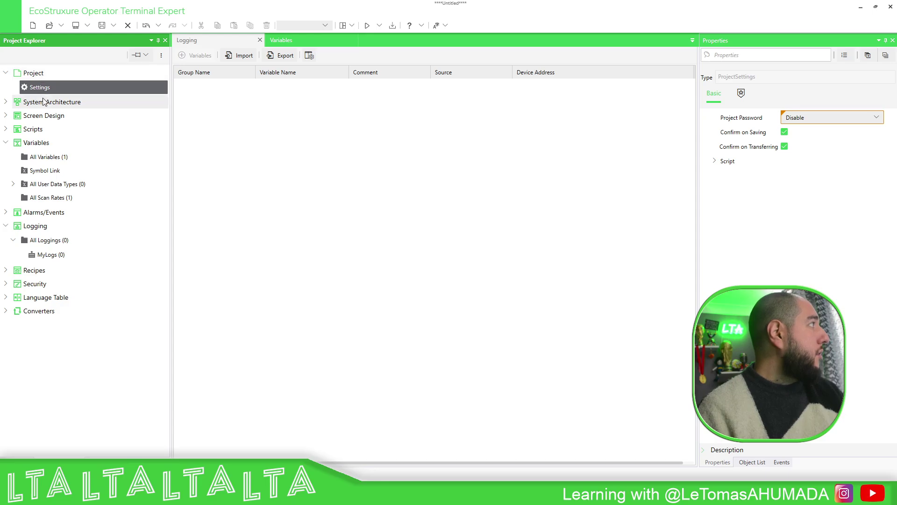
click(6, 102)
click(49, 118)
double_click(51, 118)
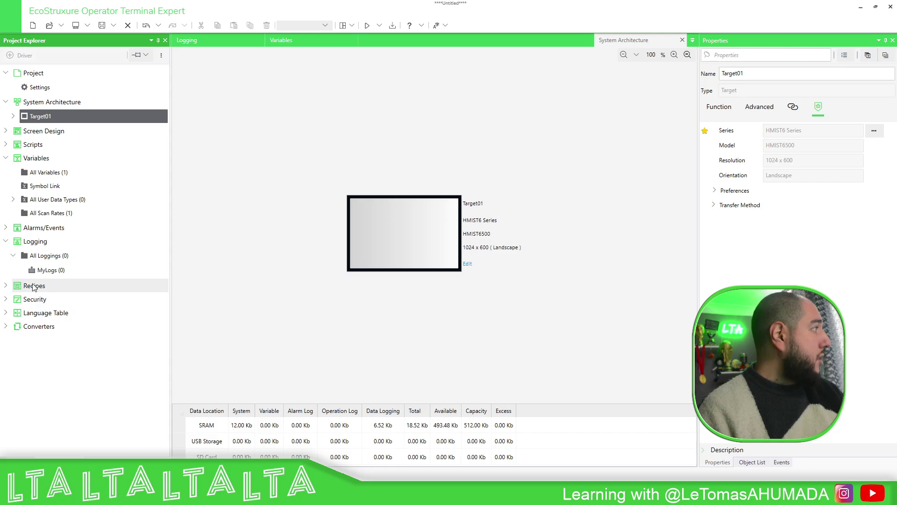
click(52, 264)
double_click(53, 265)
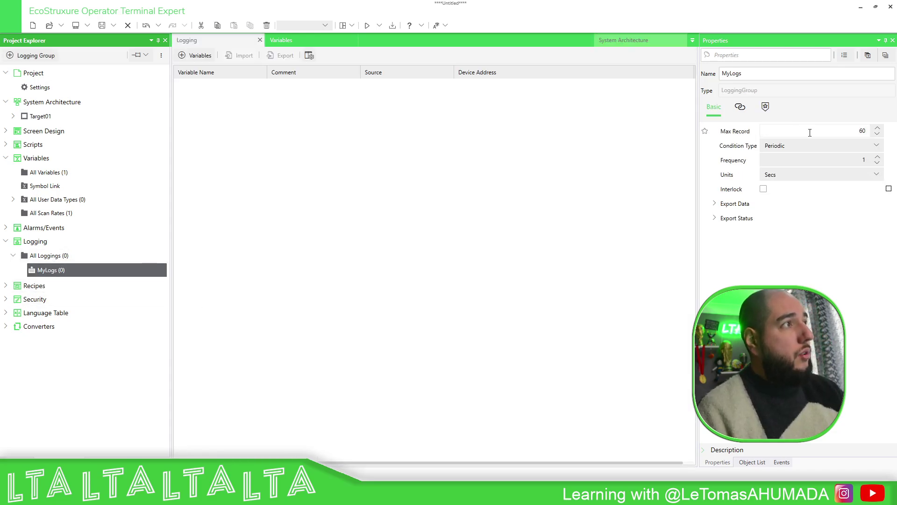
Calculate 60*60*24 in Windows Calculator to get one day of seconds.
click(809, 131)
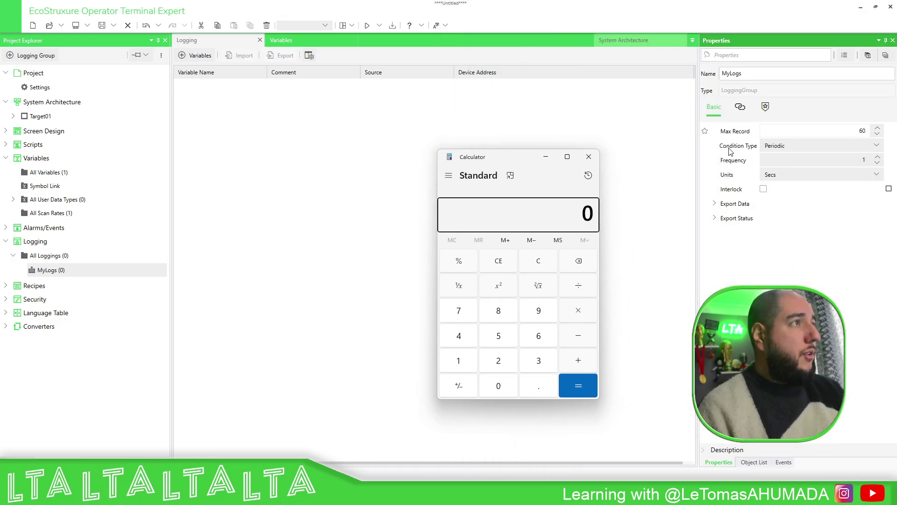
click(518, 227)
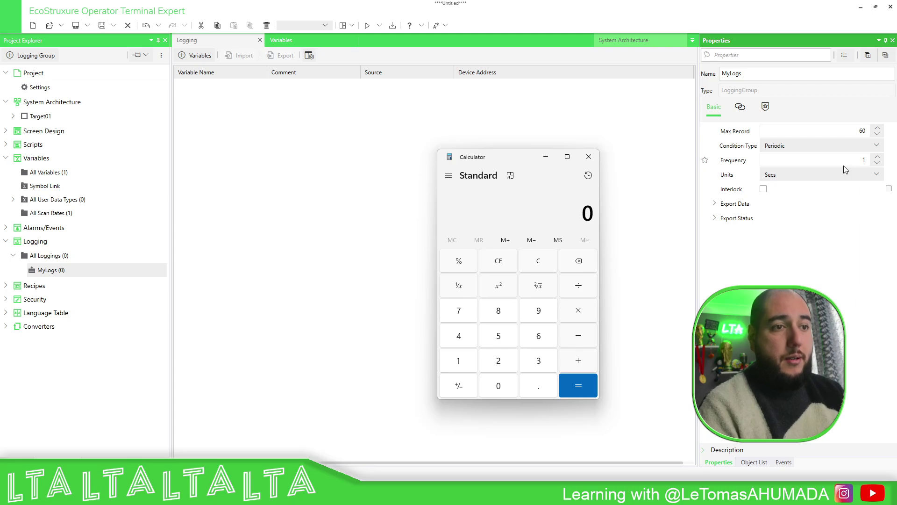
text(60*60)
key(Return)
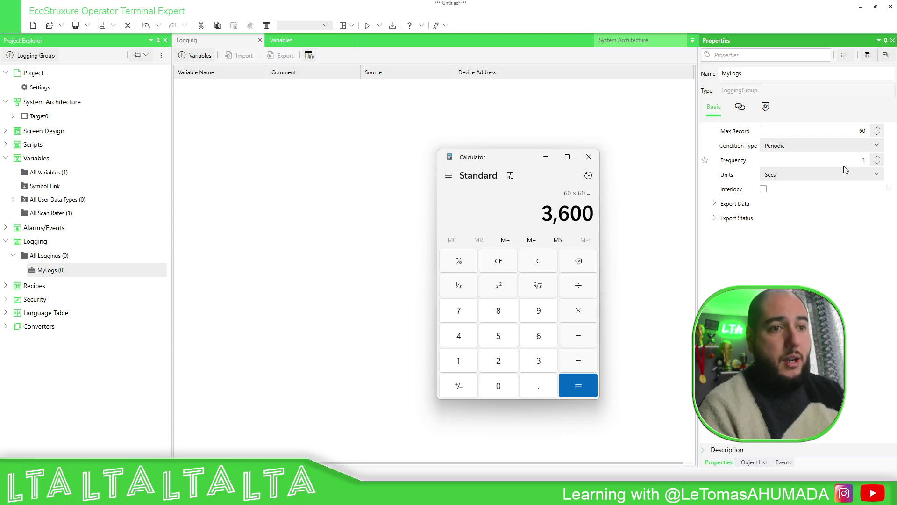
text(*24)
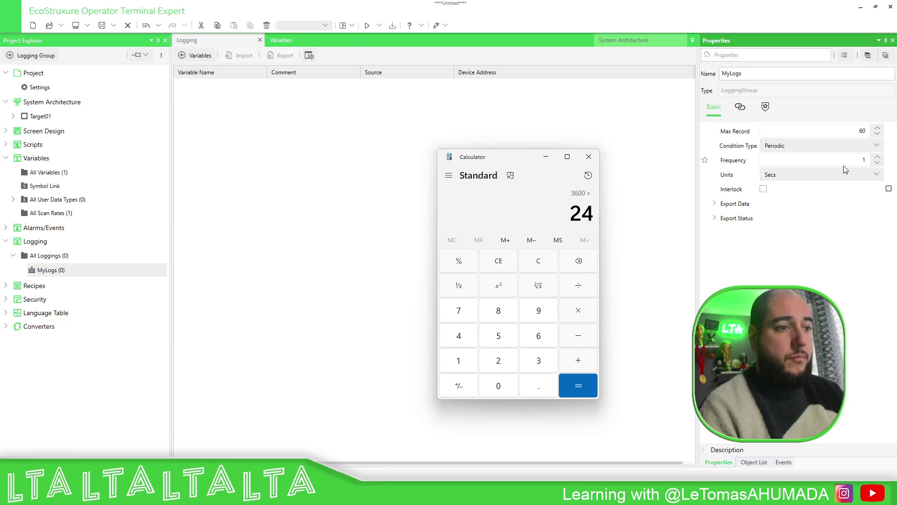
key(Return)
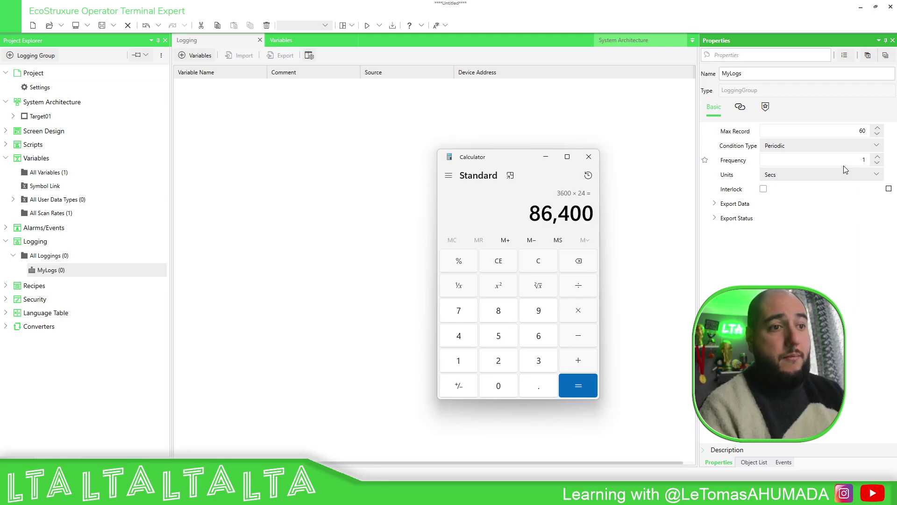
Enter 86400 as MyLogs' Max Record and commit it.
click(863, 132)
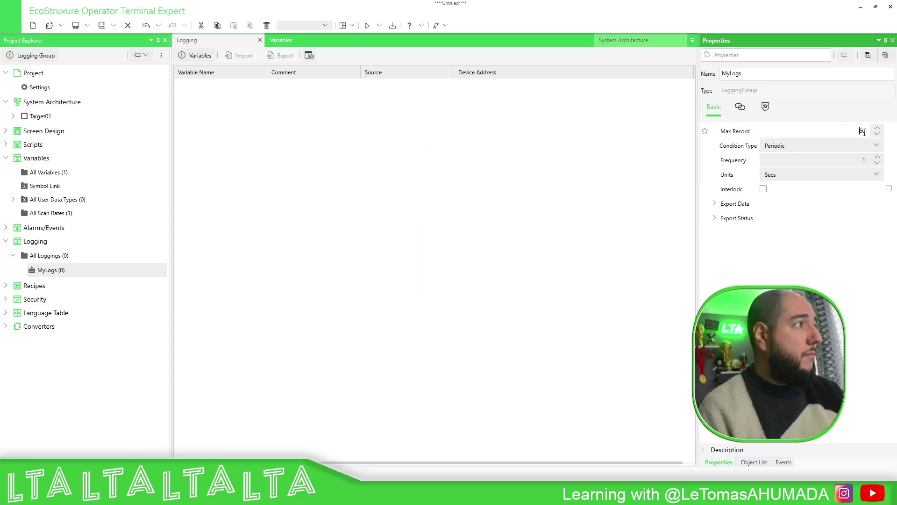
text(864)
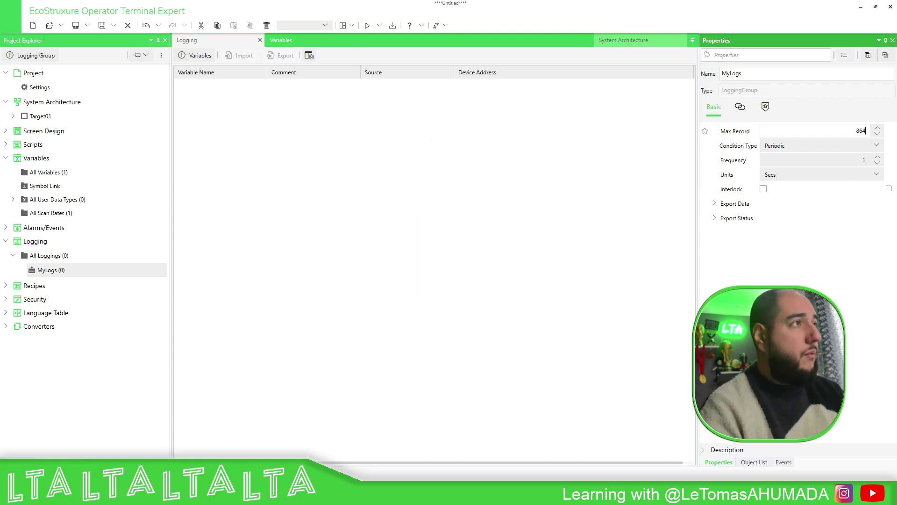
text(00)
click(809, 226)
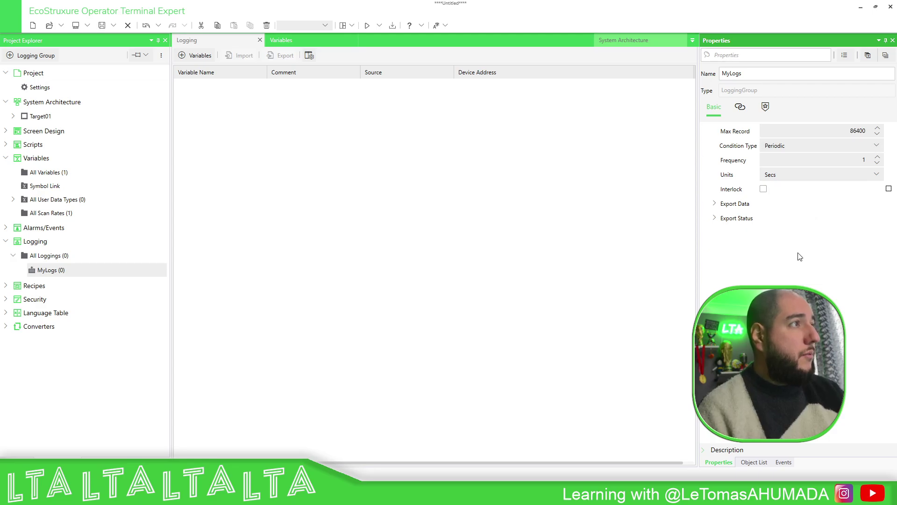
click(39, 119)
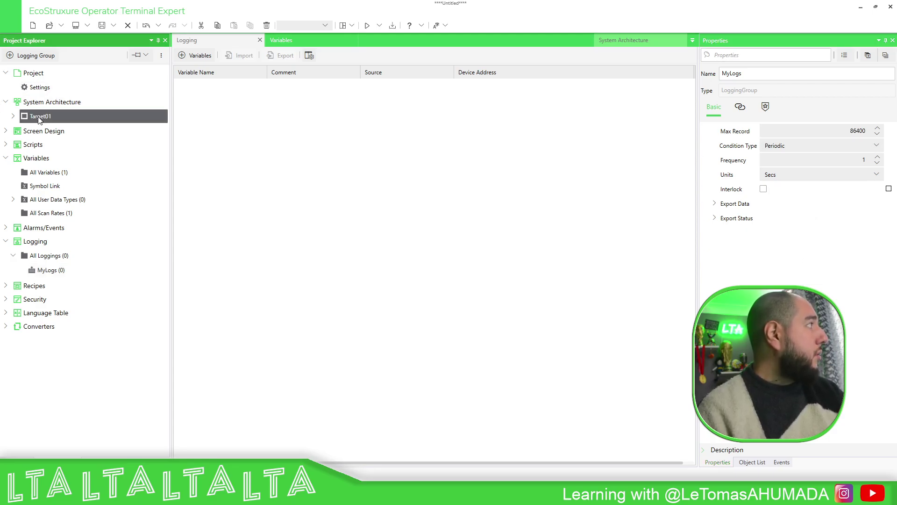
double_click(39, 119)
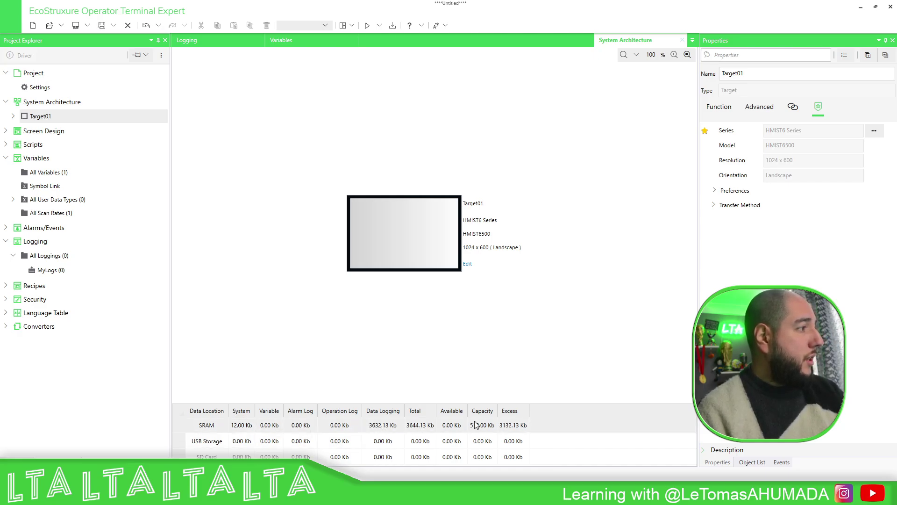
click(525, 426)
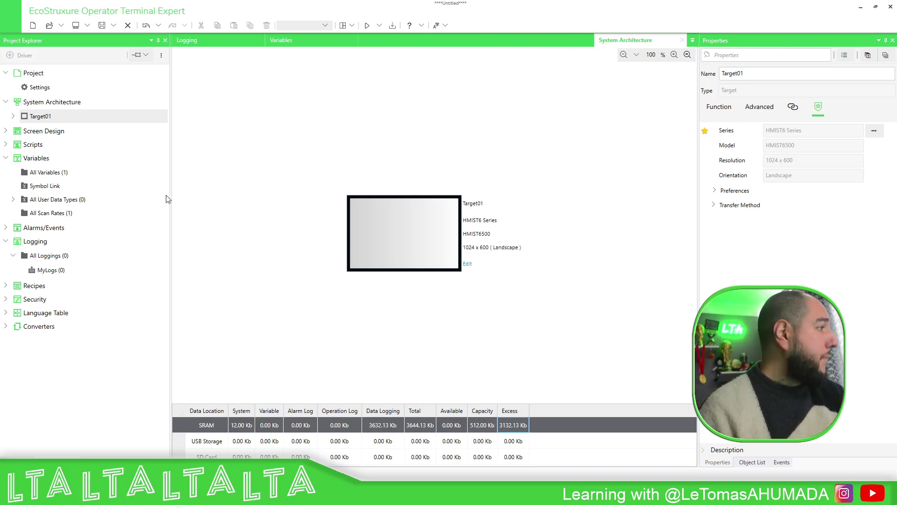
Open the MyLogs group and set its Max Record to 60.
double_click(59, 256)
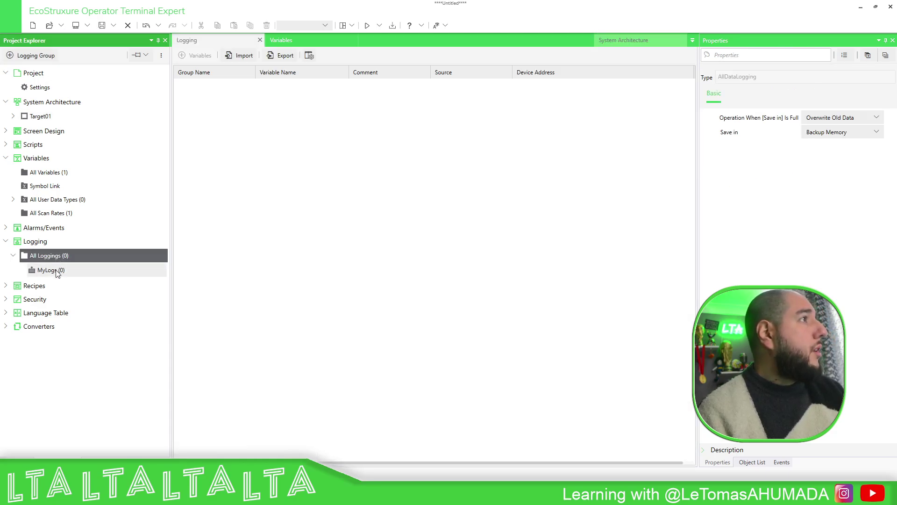
click(55, 271)
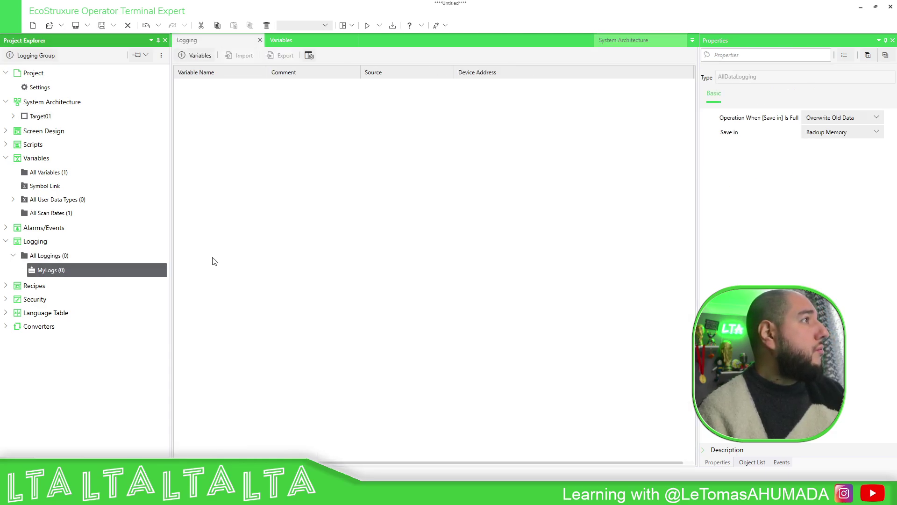
click(835, 132)
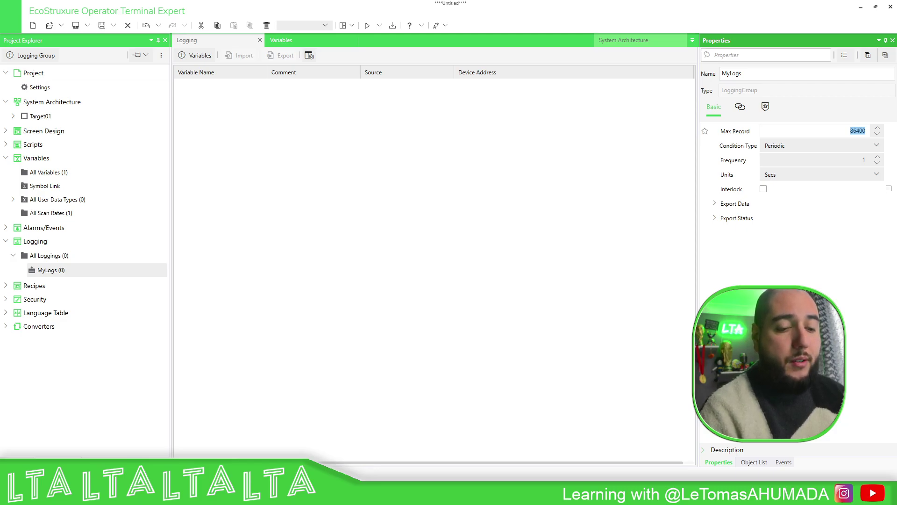
text(30)
key(Tab)
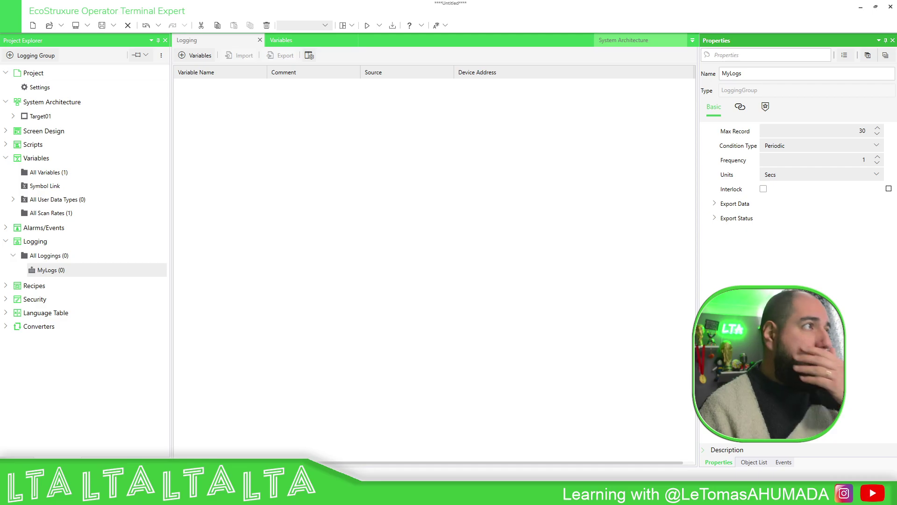
click(856, 129)
text(60)
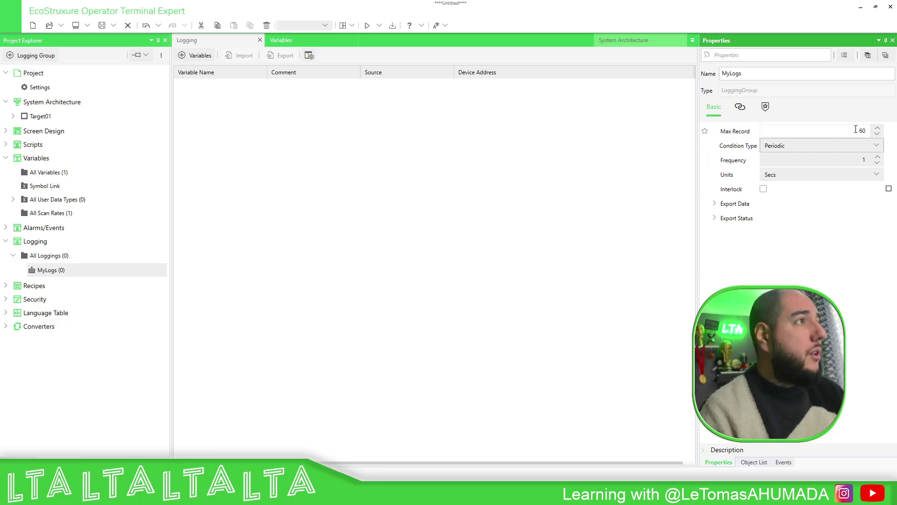
key(Return)
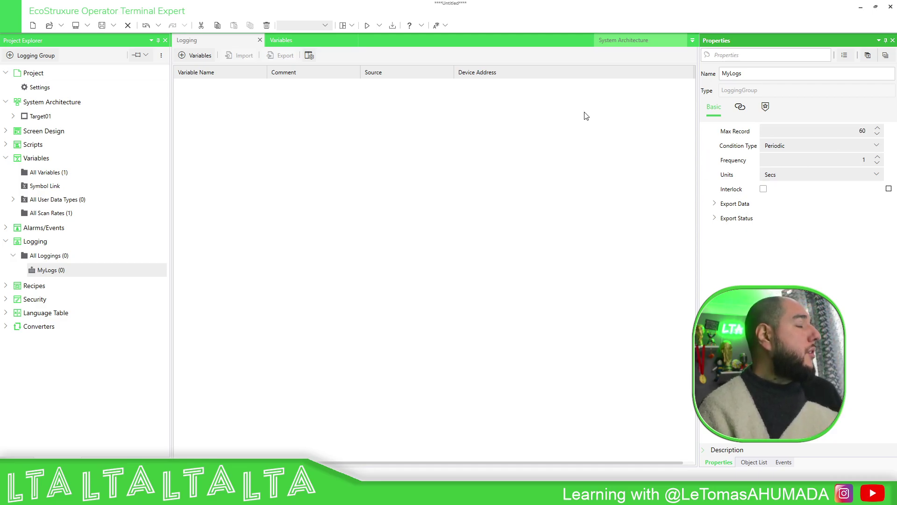
Add wVariable to the variables logged by MyLogs.
click(201, 59)
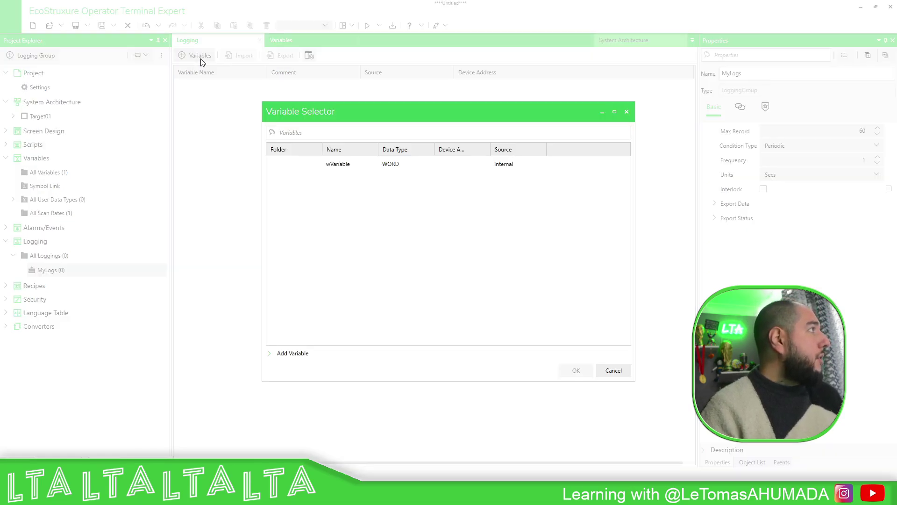
click(347, 164)
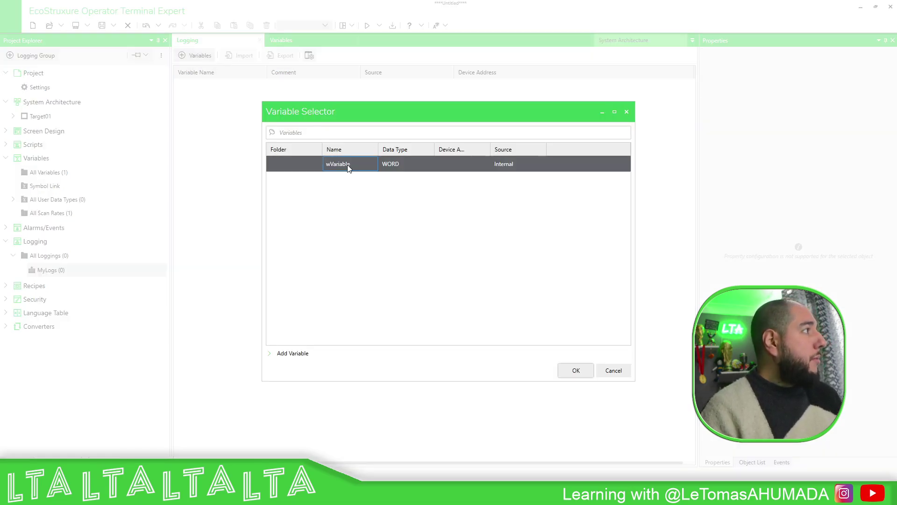
click(578, 372)
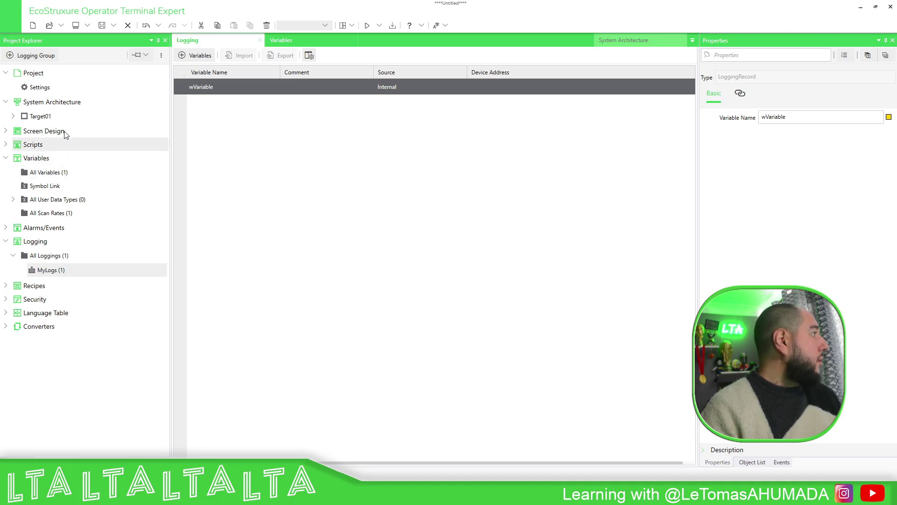
Expand Screen Design > Screens and open Screen1's design canvas.
click(5, 131)
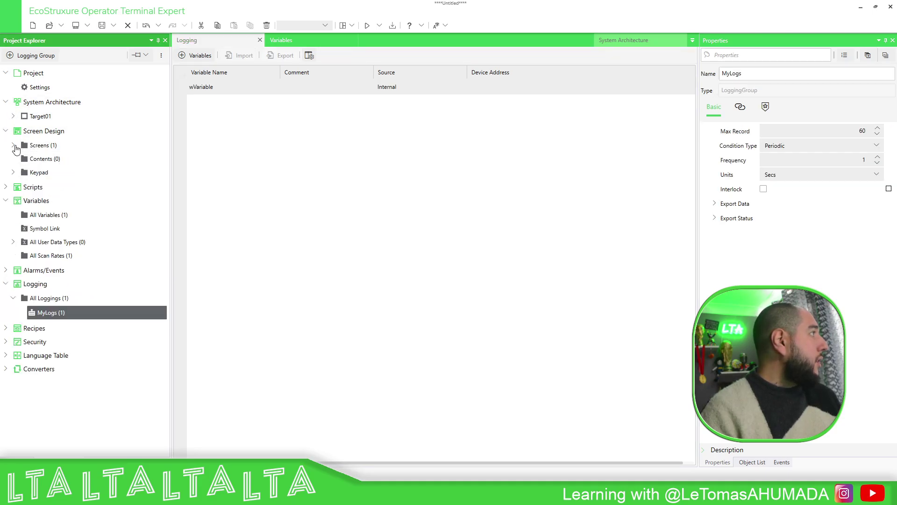
click(13, 145)
double_click(75, 163)
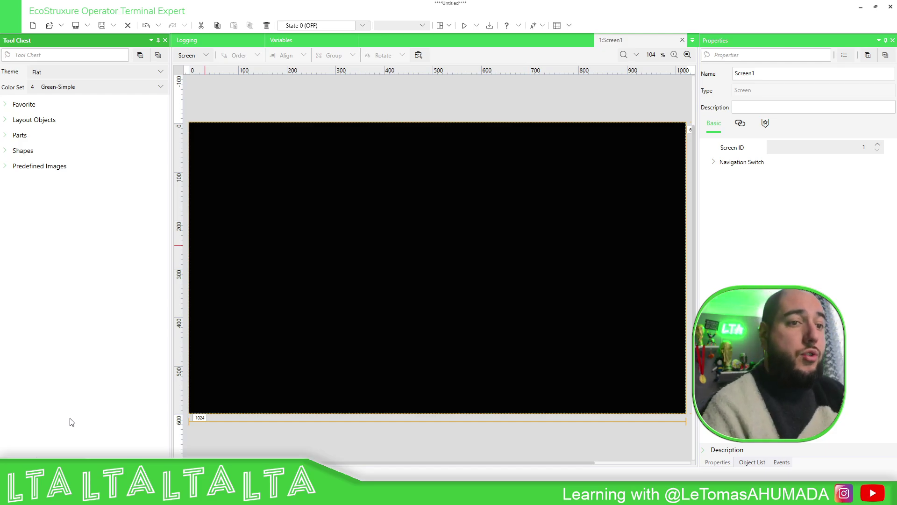
Place a Trend Graph on Screen1 and enlarge it to fill most of the screen.
click(139, 56)
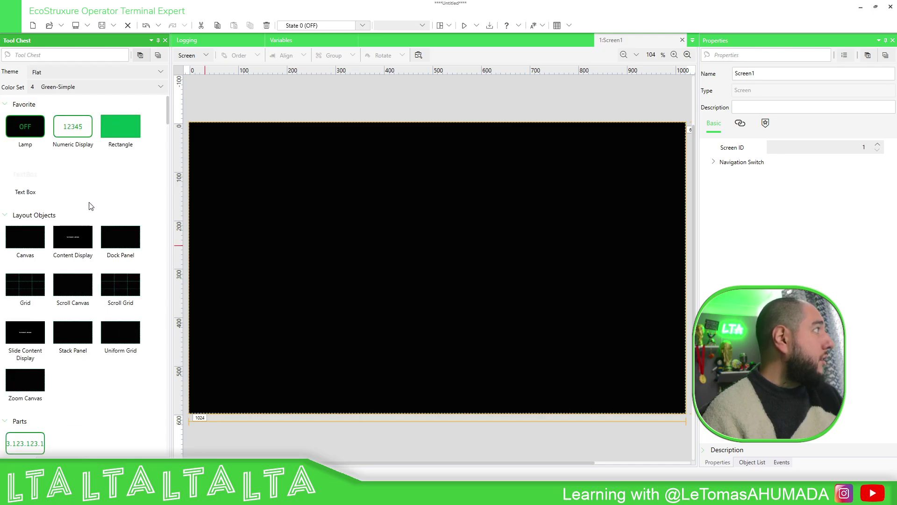
scroll(139, 177, down, 3)
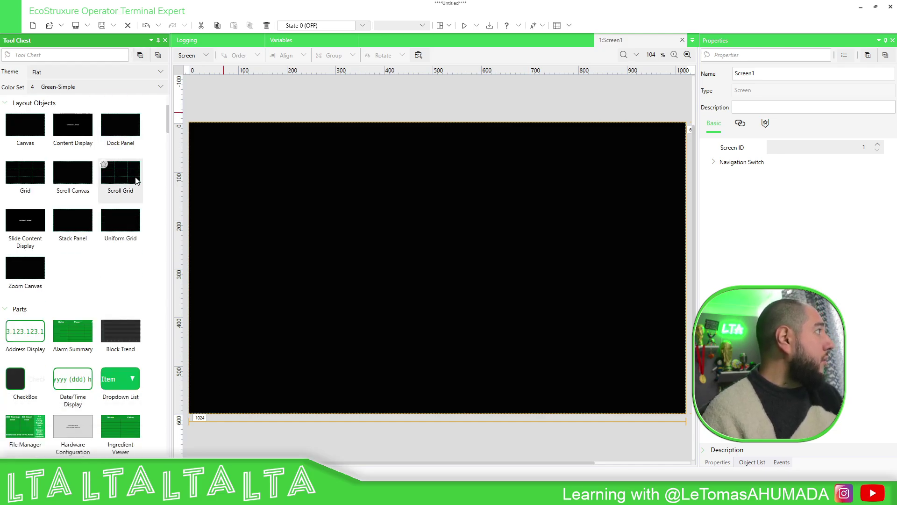
scroll(148, 201, down, 3)
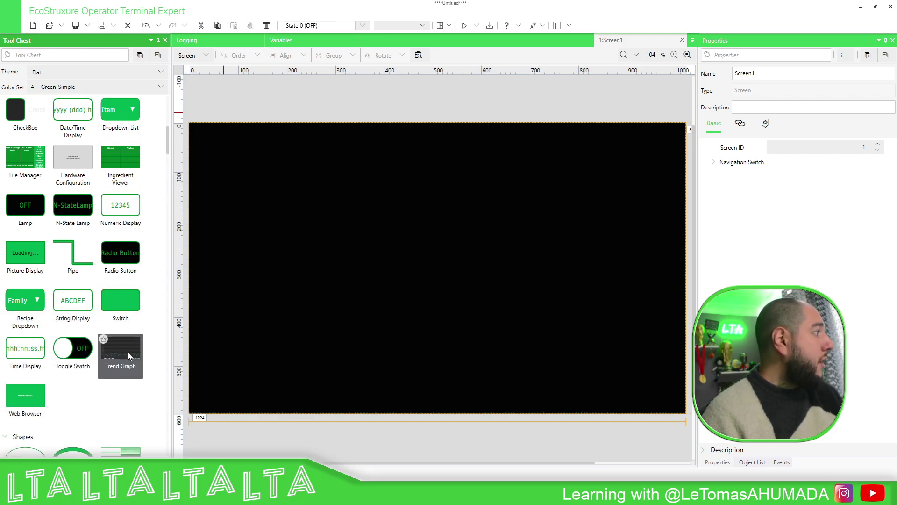
drag(128, 351, 257, 199)
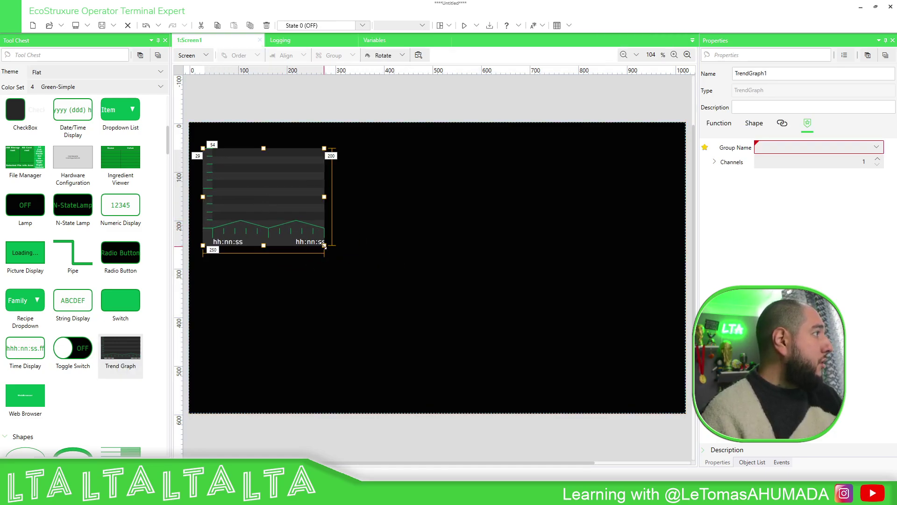
drag(325, 246, 567, 385)
drag(481, 323, 479, 312)
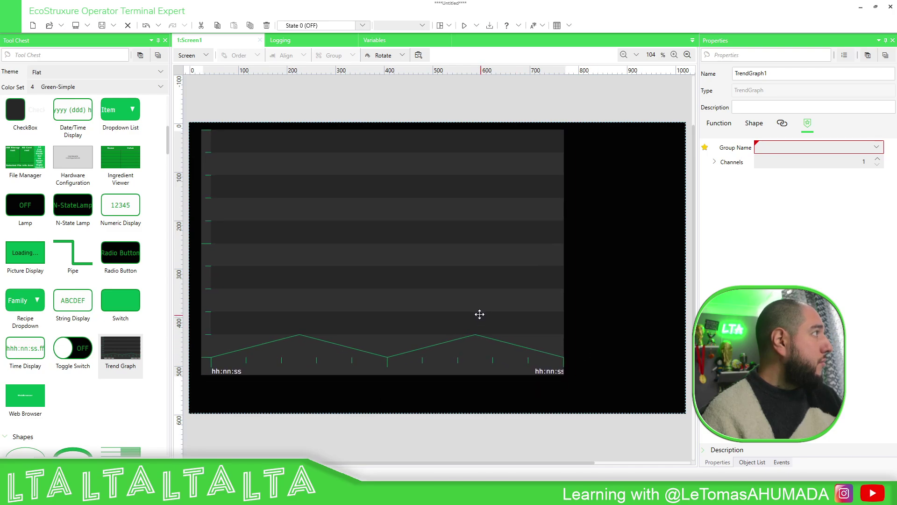
click(618, 299)
Add a Numeric Display at the top right bound to wVariable.
drag(120, 206, 616, 157)
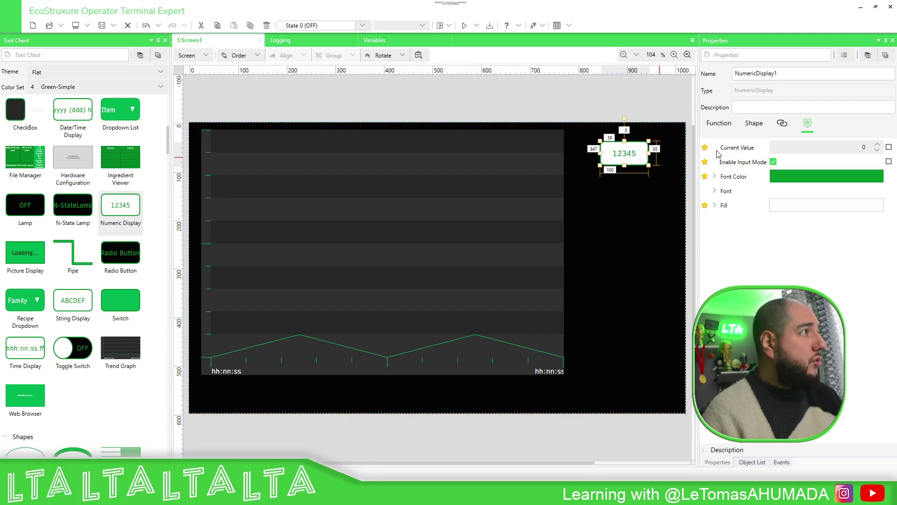
click(889, 149)
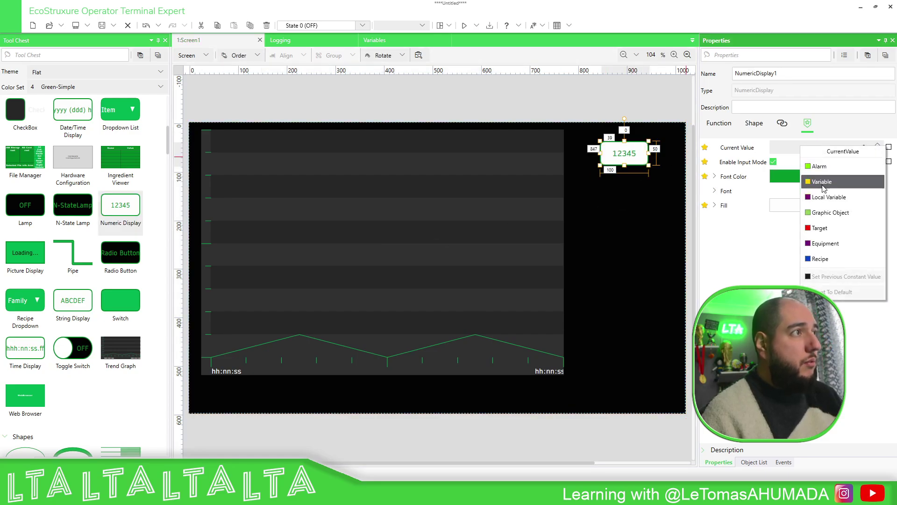
click(824, 188)
click(376, 188)
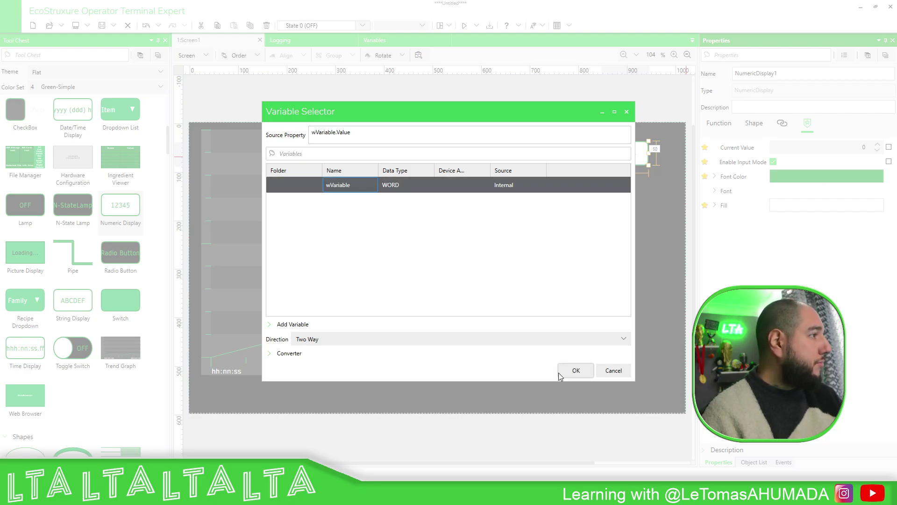
click(574, 371)
drag(622, 159, 624, 150)
click(498, 247)
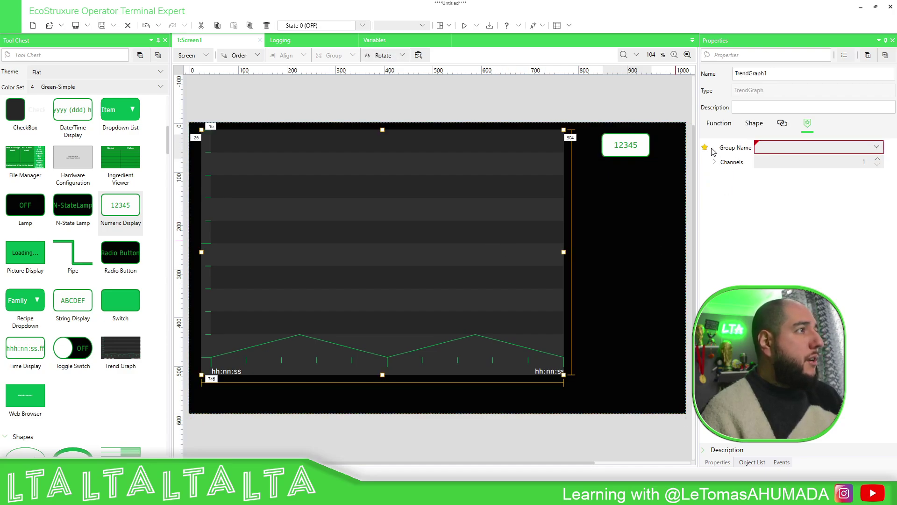
Set TrendGraph1's Group Name to MyLogs and bind Channel 1's variable to wVariable.
click(877, 147)
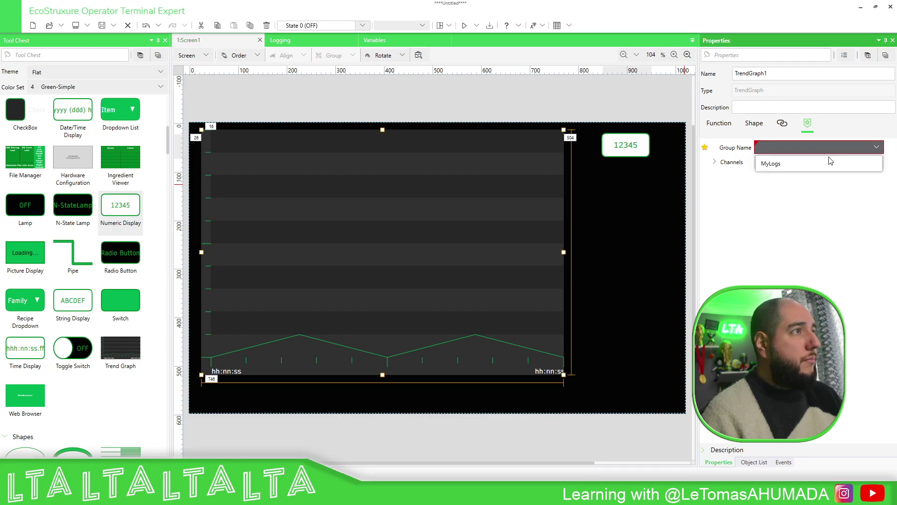
click(771, 163)
click(714, 162)
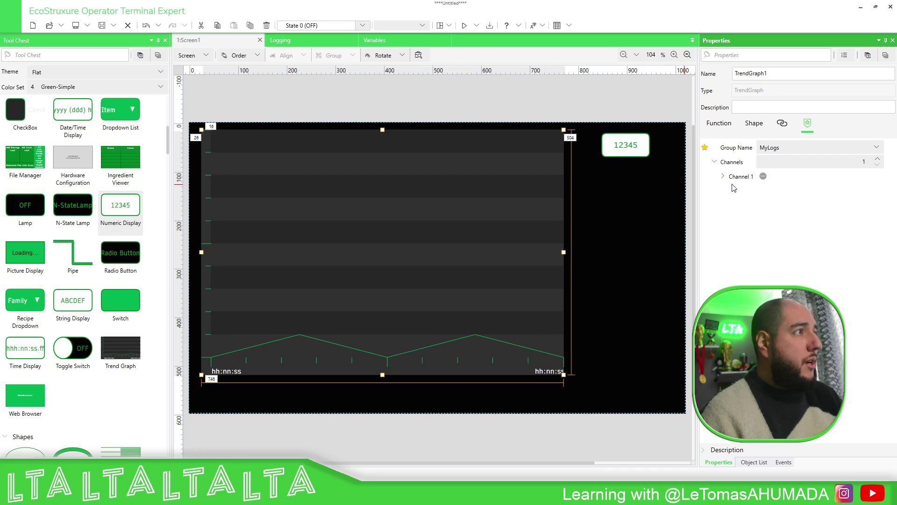
click(723, 177)
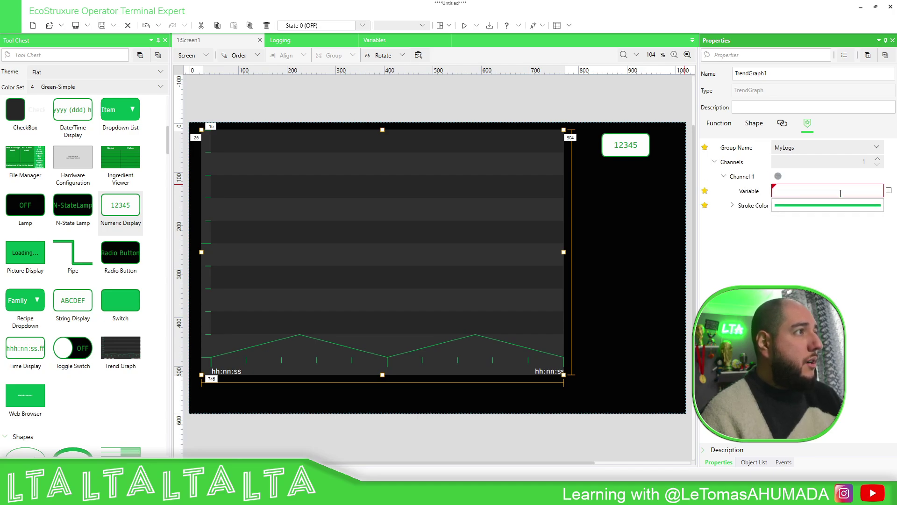
click(889, 190)
click(828, 210)
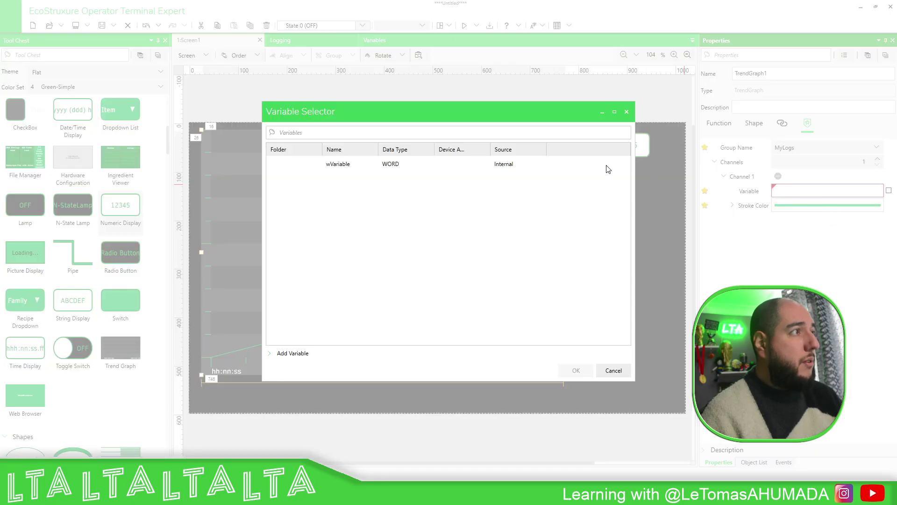
click(348, 166)
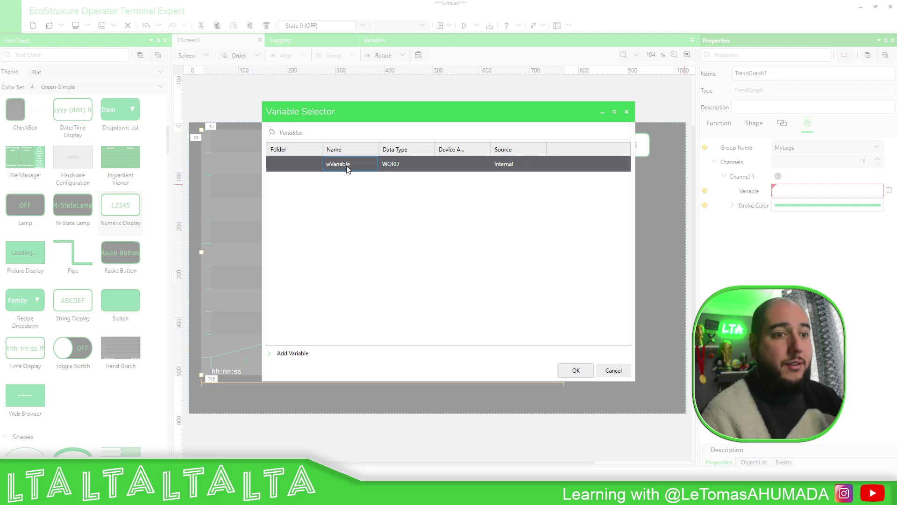
click(577, 373)
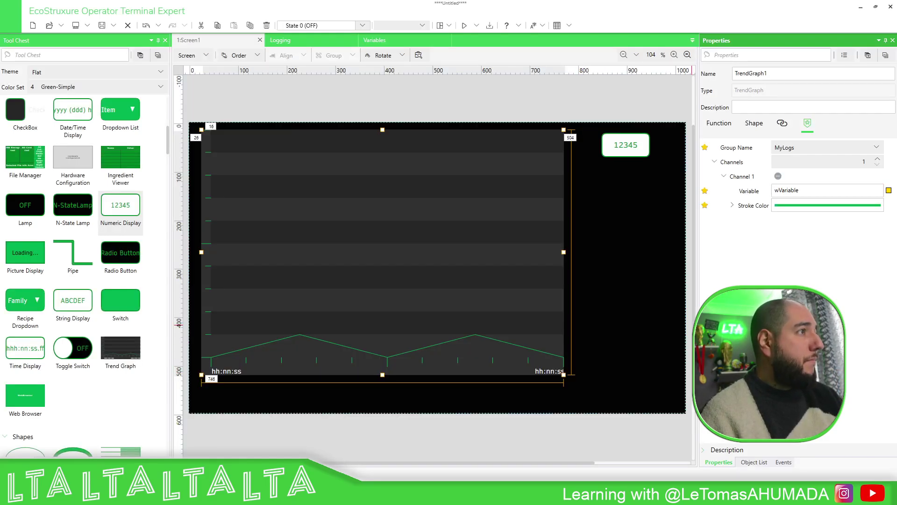
click(719, 123)
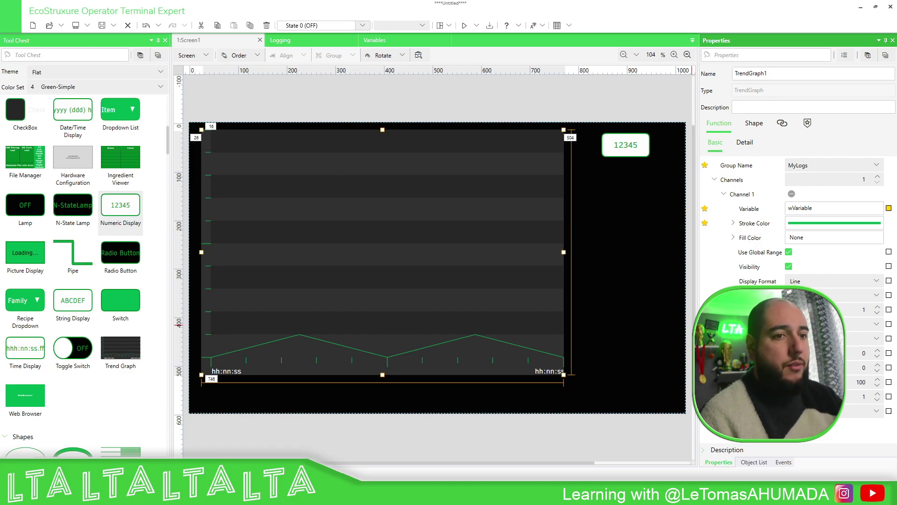
Enable the trend cursor and cursor labels, leave grid lines off, and expand Data Scales Divide Common.
click(744, 142)
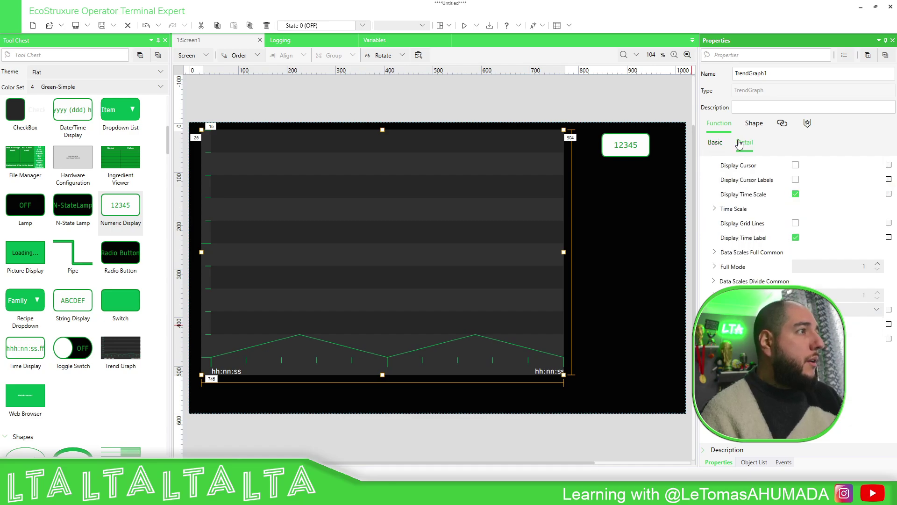
click(795, 165)
click(796, 179)
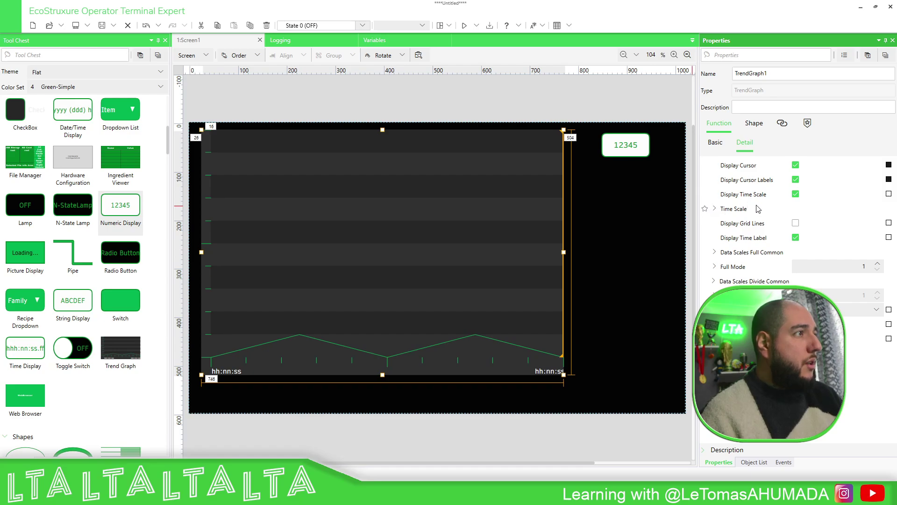
click(796, 223)
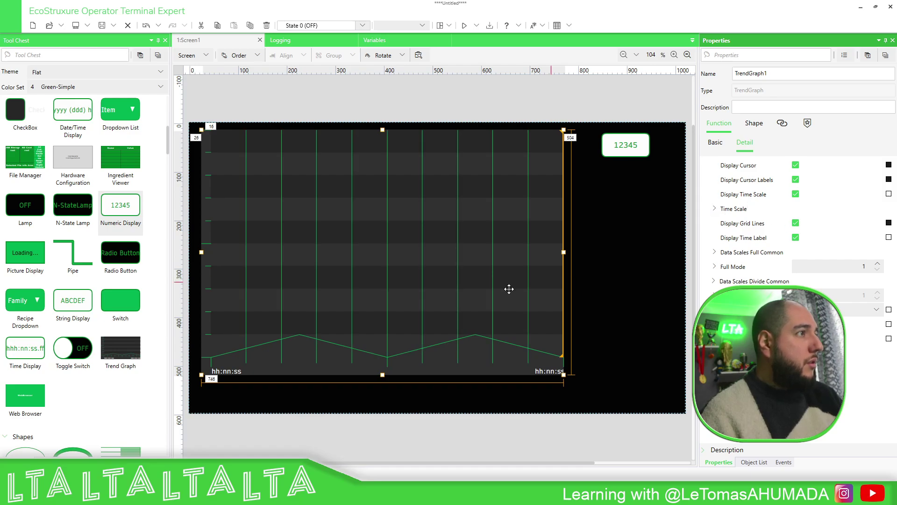
click(795, 223)
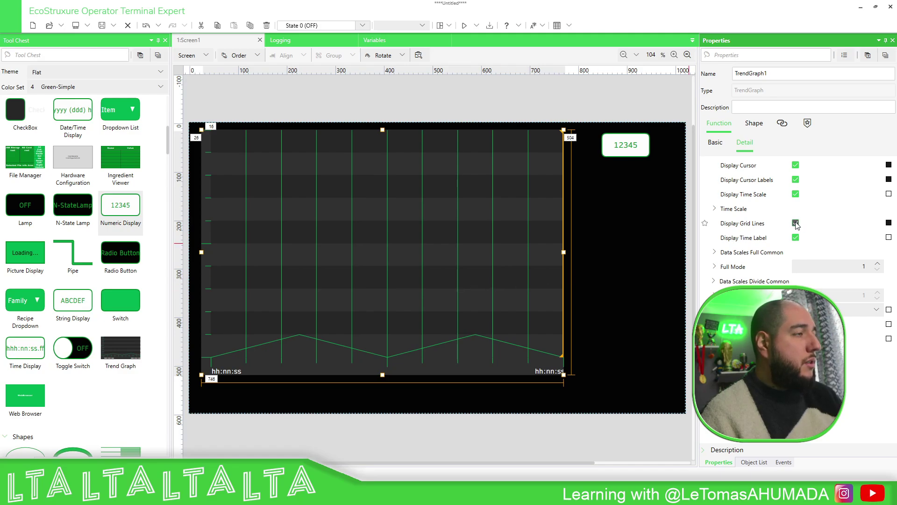
click(715, 282)
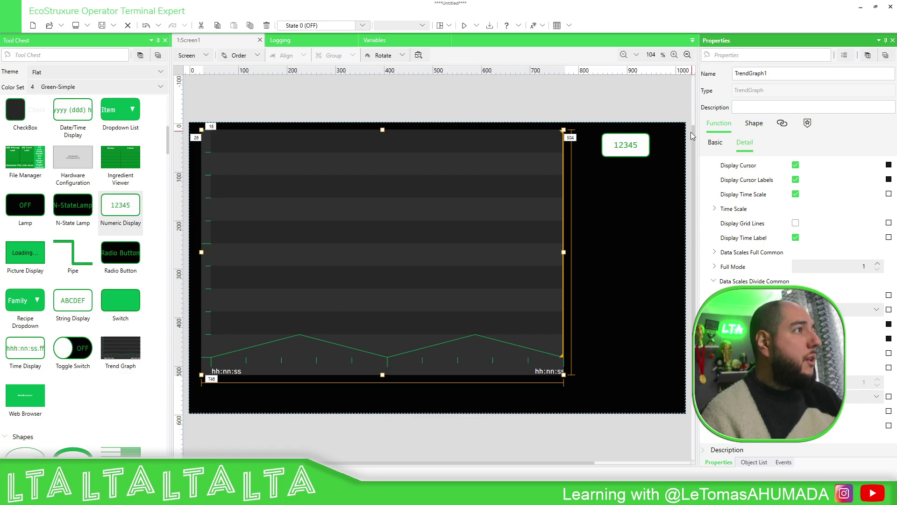
Start Device Simulate from the Run dropdown.
click(716, 143)
click(608, 94)
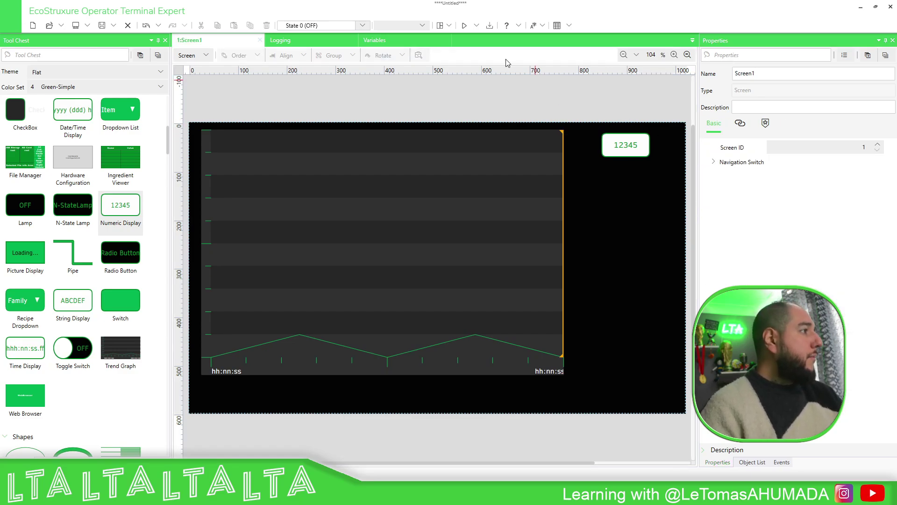
click(472, 27)
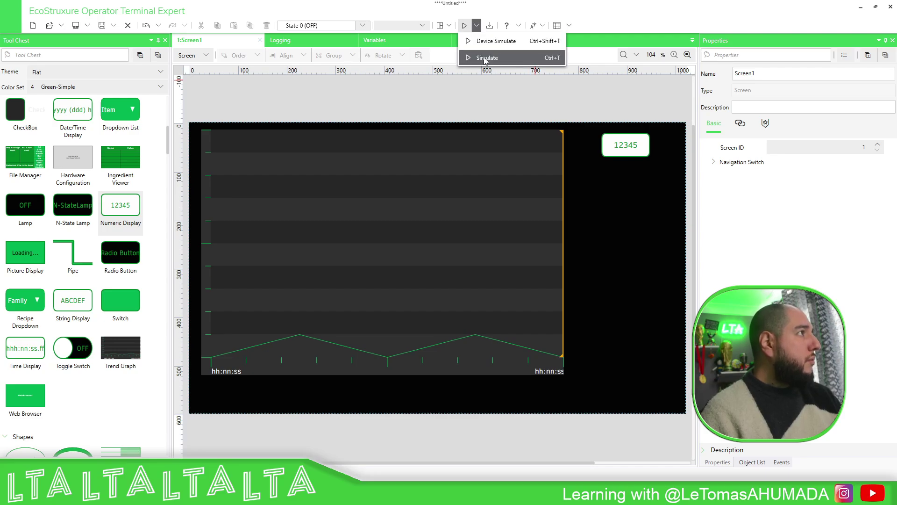
click(491, 43)
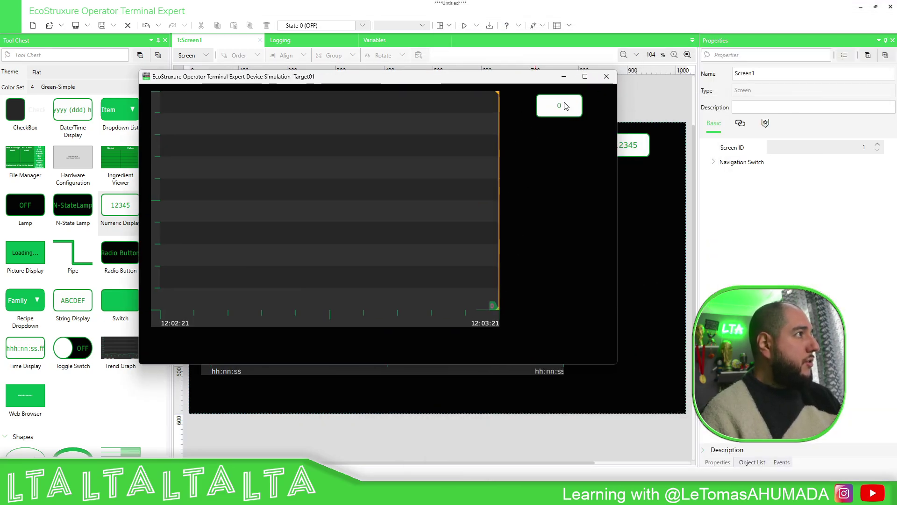
Enter 50 in the simulated numeric display, then return to the editor and reselect the trend graph.
click(565, 101)
text(50)
key(Return)
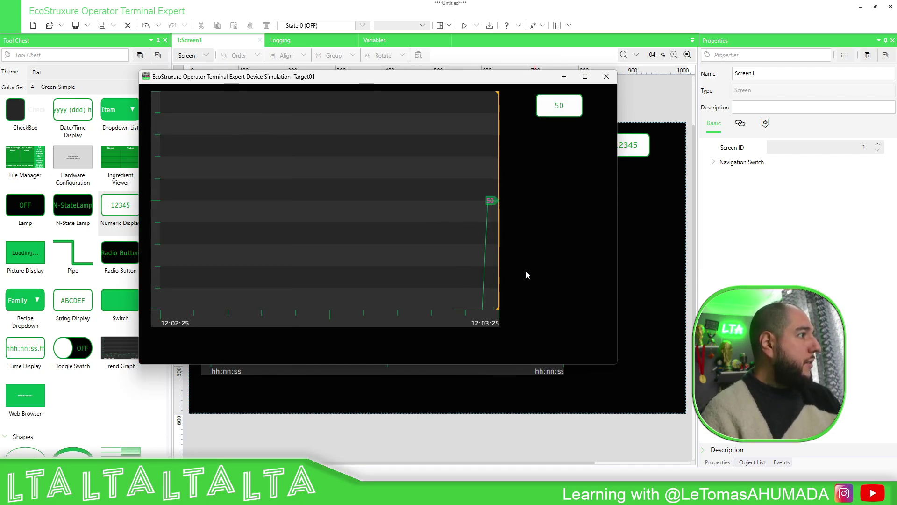
click(643, 237)
click(473, 286)
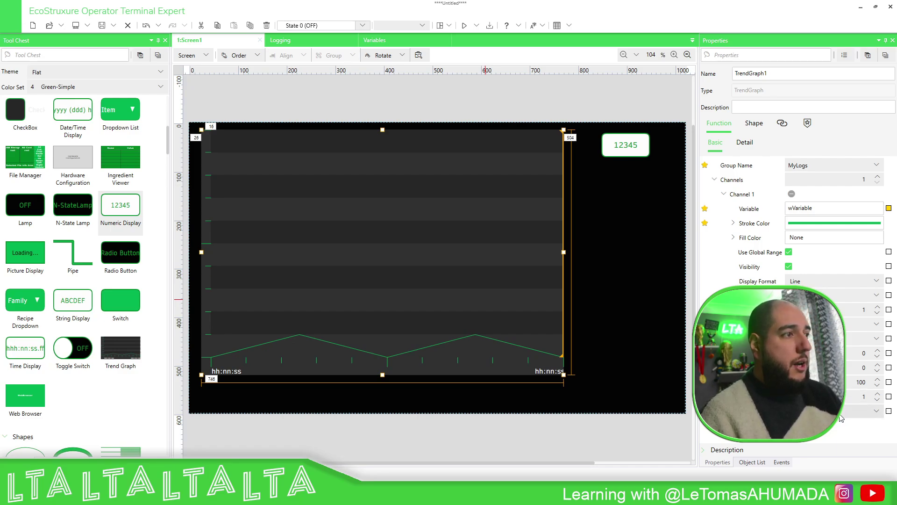
Review the time unit options and set the trend graph's Interval to 15.
click(876, 411)
click(836, 441)
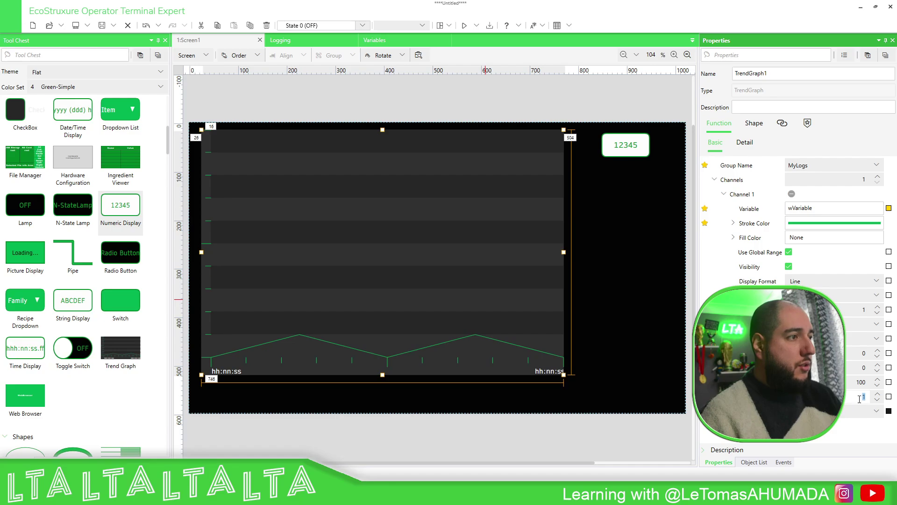
text(0)
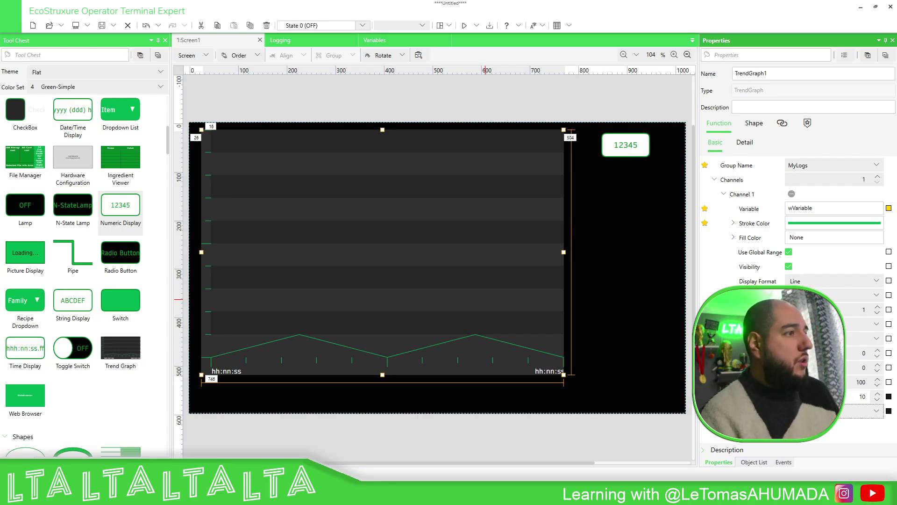
drag(855, 395, 873, 400)
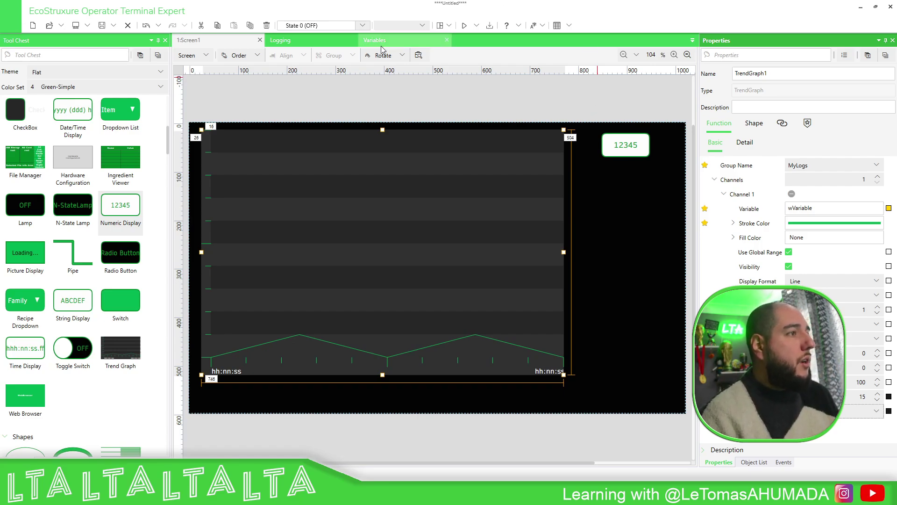
Restart the device simulation and move its window to the left.
click(478, 25)
click(486, 55)
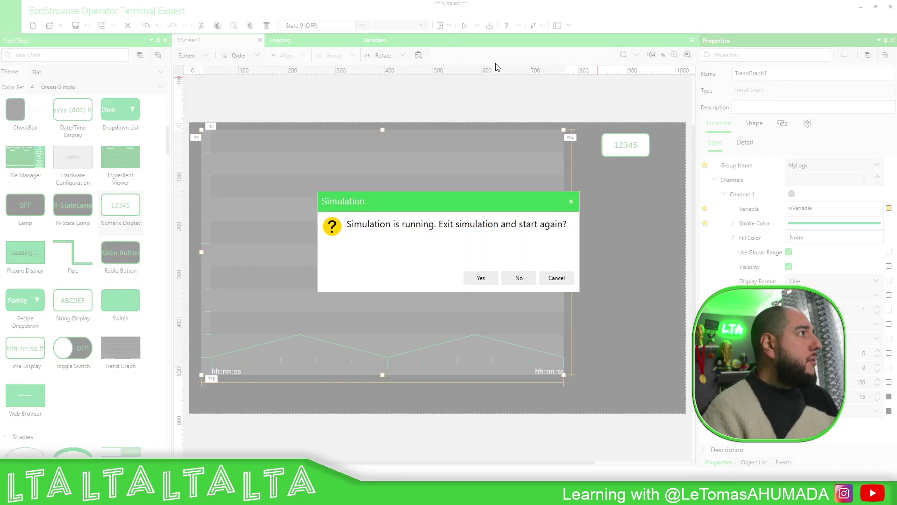
click(476, 279)
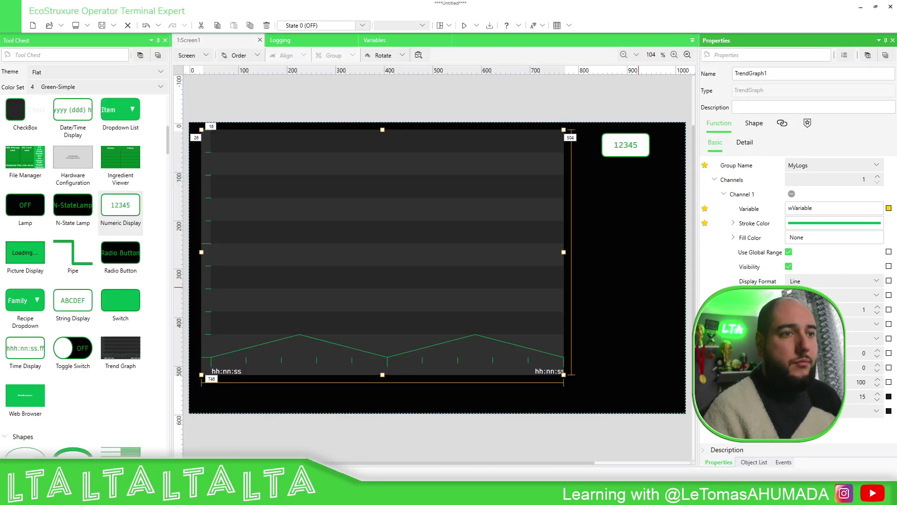
drag(699, 122, 444, 100)
drag(595, 96, 383, 105)
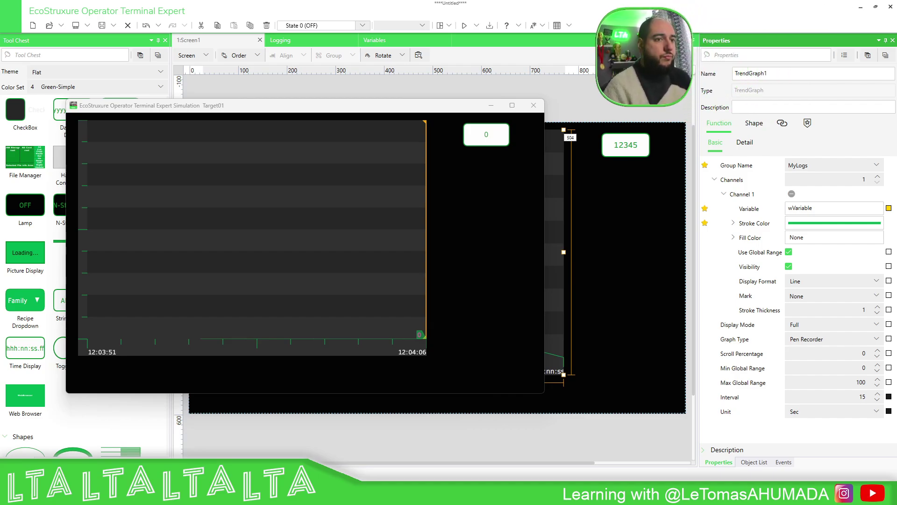
Enter 10 and then 48 as wVariable values in the numeric display.
click(479, 135)
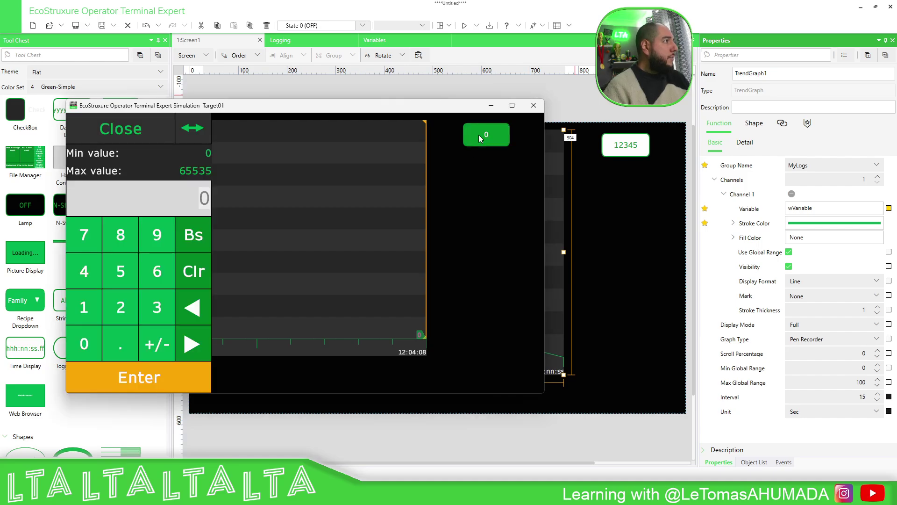
text(10)
key(Return)
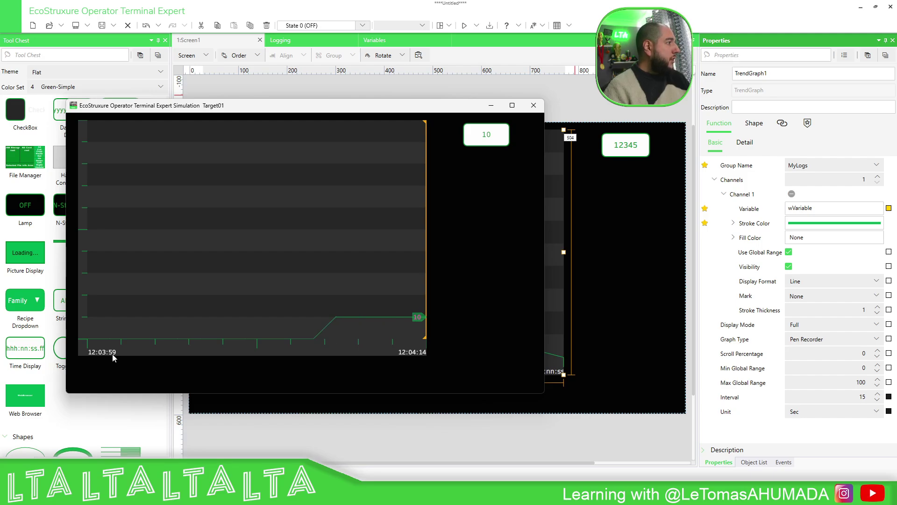
click(488, 131)
text(48)
key(Return)
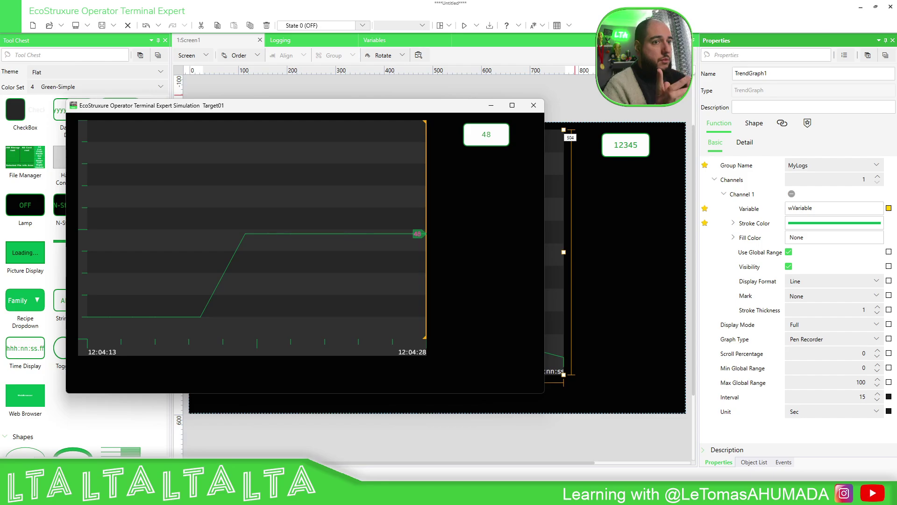
Close the simulation and place a second numeric display below the first one.
click(535, 107)
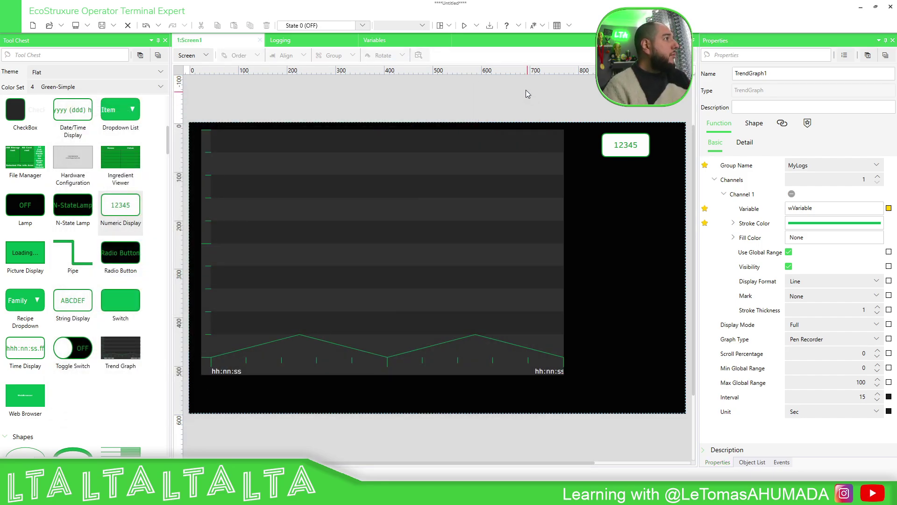
click(469, 114)
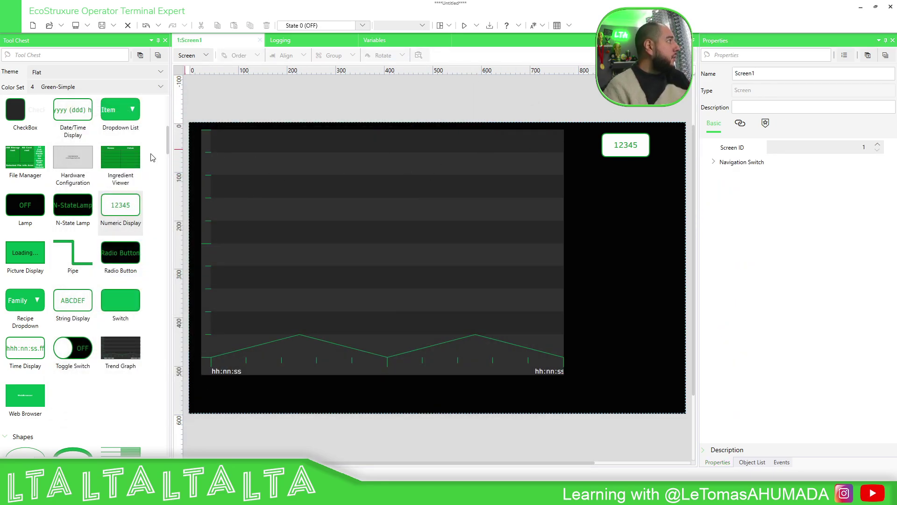
drag(125, 213, 626, 189)
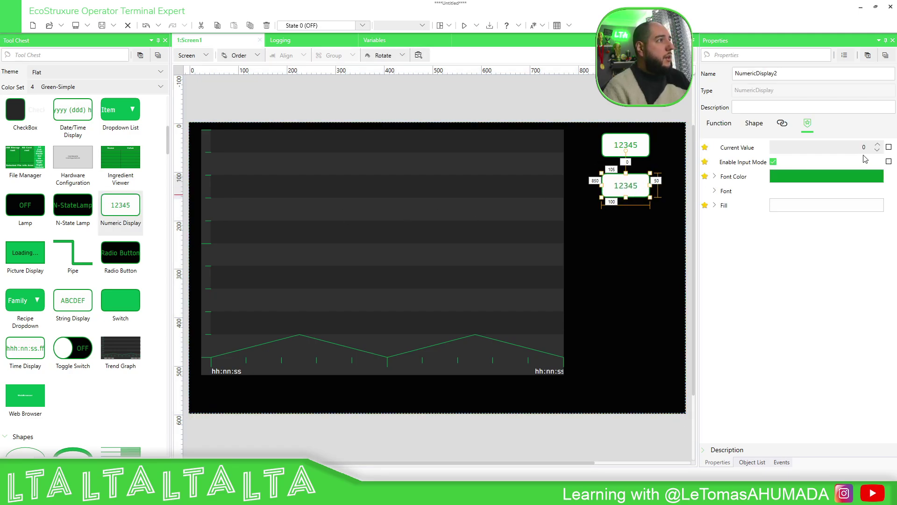
click(888, 147)
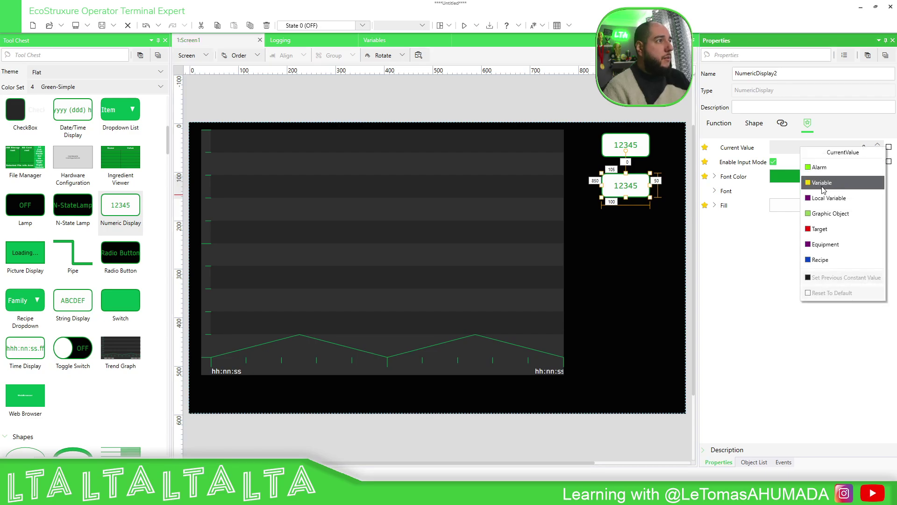
click(825, 213)
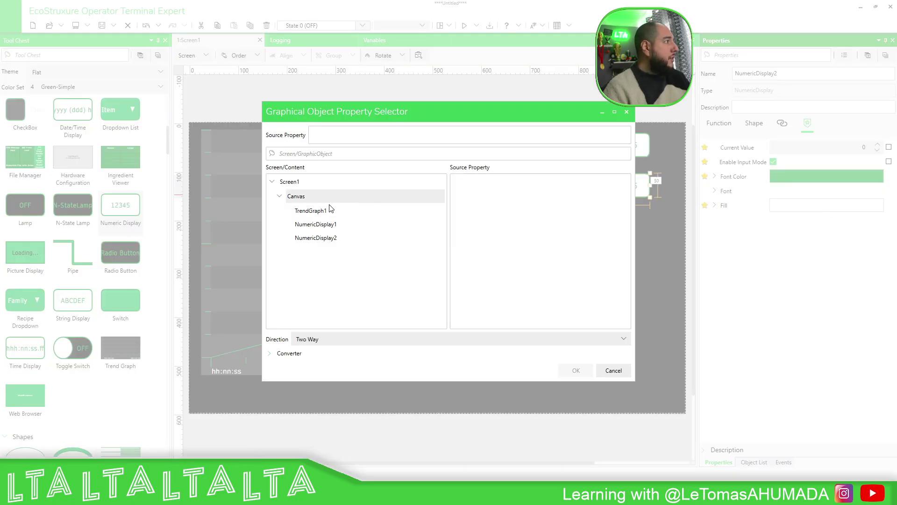
click(627, 112)
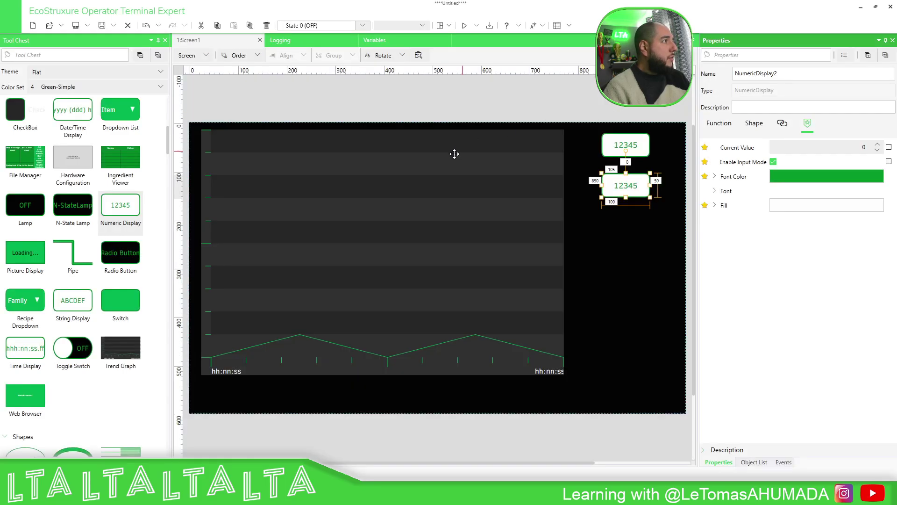
Rename the trend graph to MyTrend.
click(447, 157)
drag(767, 73, 732, 73)
click(744, 74)
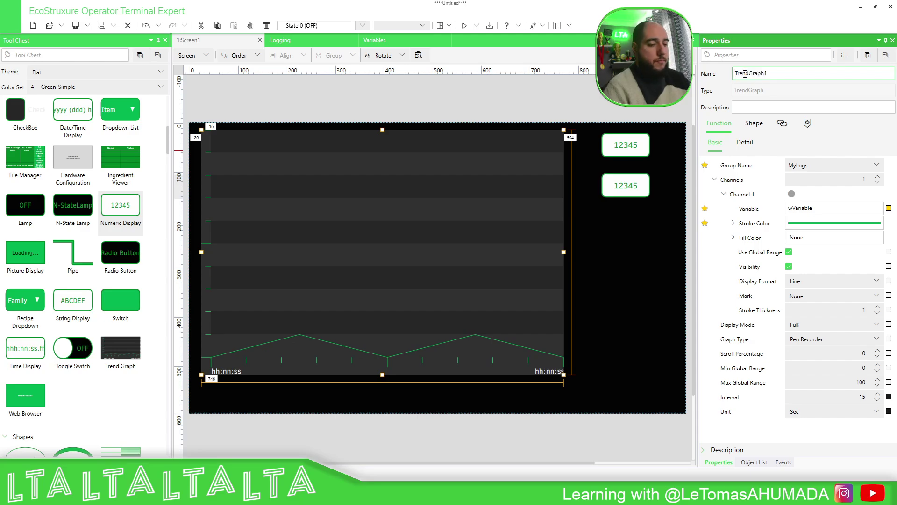
key(Home)
text(My)
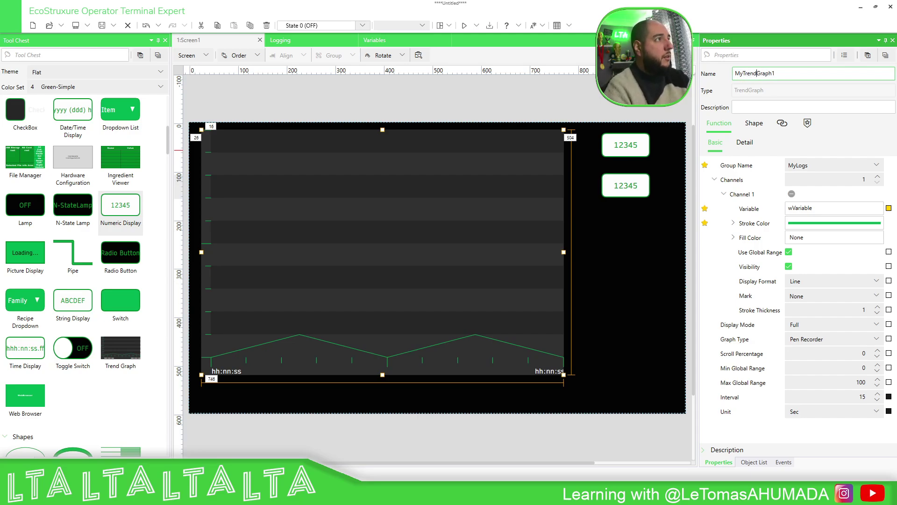
drag(758, 73, 776, 74)
key(Delete)
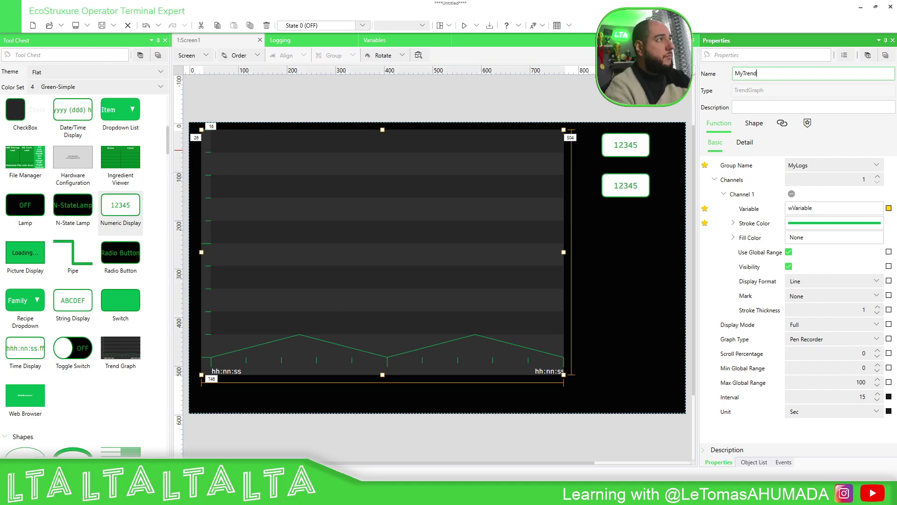
Link the second numeric display's Current Value to MyTrend > Mode via Graphic Object binding, then OK.
click(631, 127)
click(625, 186)
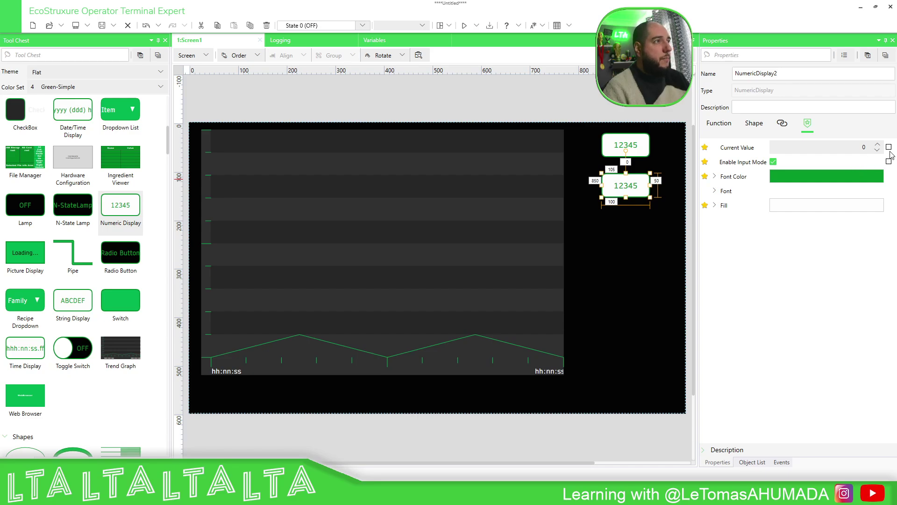
click(889, 148)
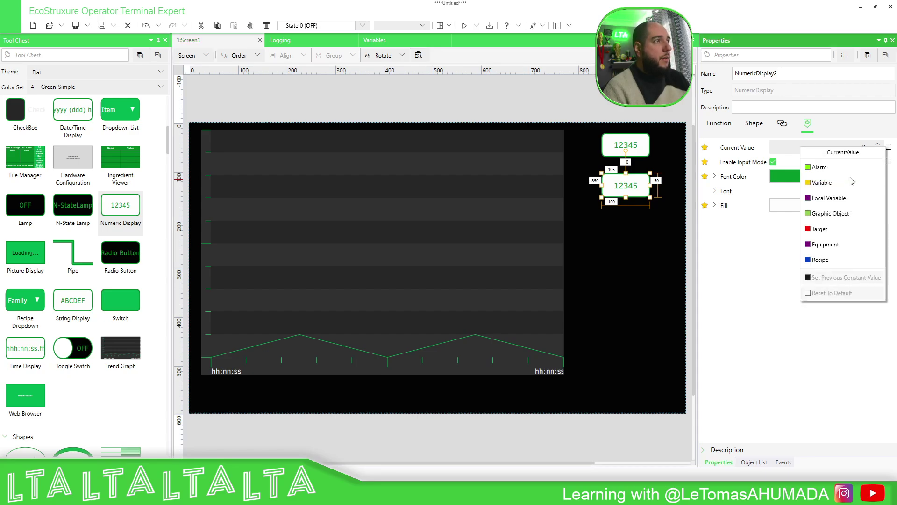
click(830, 214)
drag(459, 111, 397, 106)
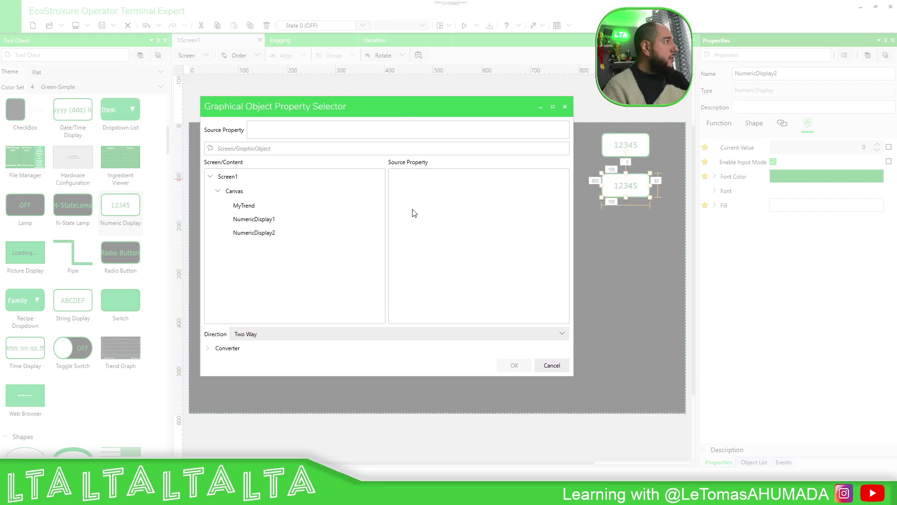
click(244, 206)
scroll(483, 196, down, 10)
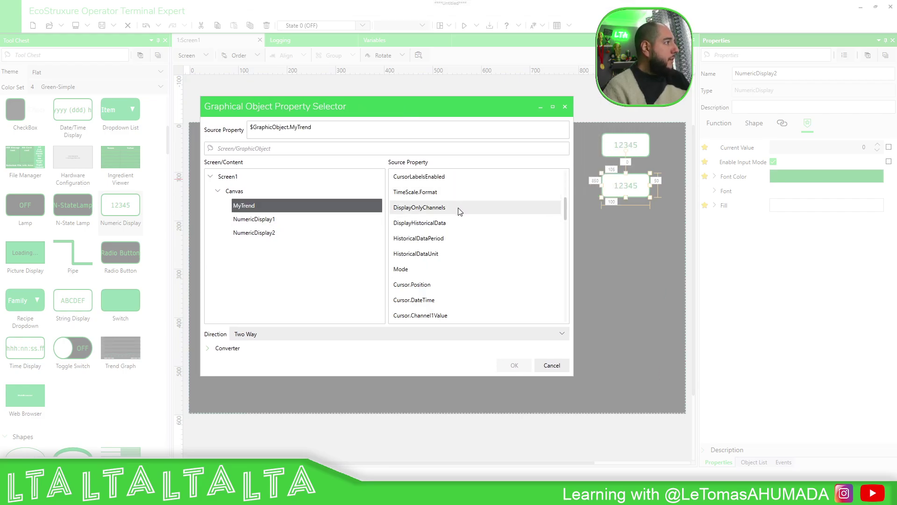
scroll(452, 267, down, 10)
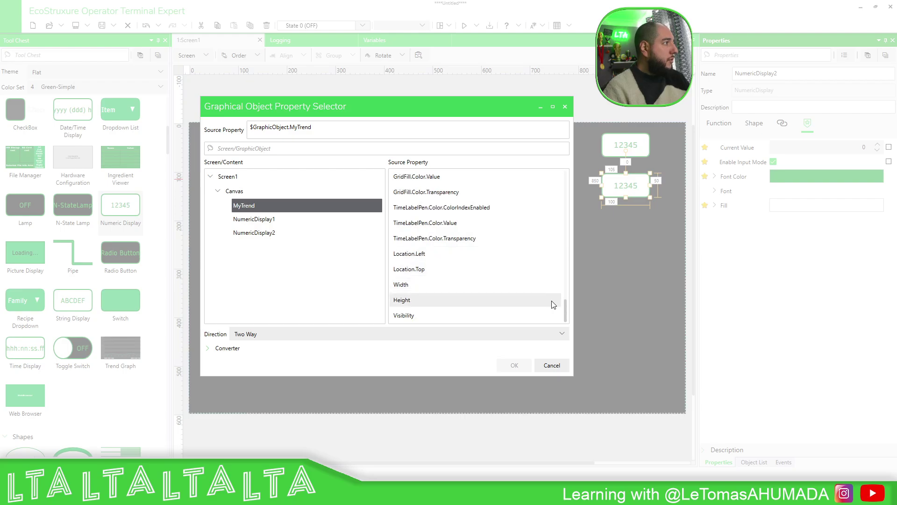
drag(565, 306, 578, 213)
click(424, 207)
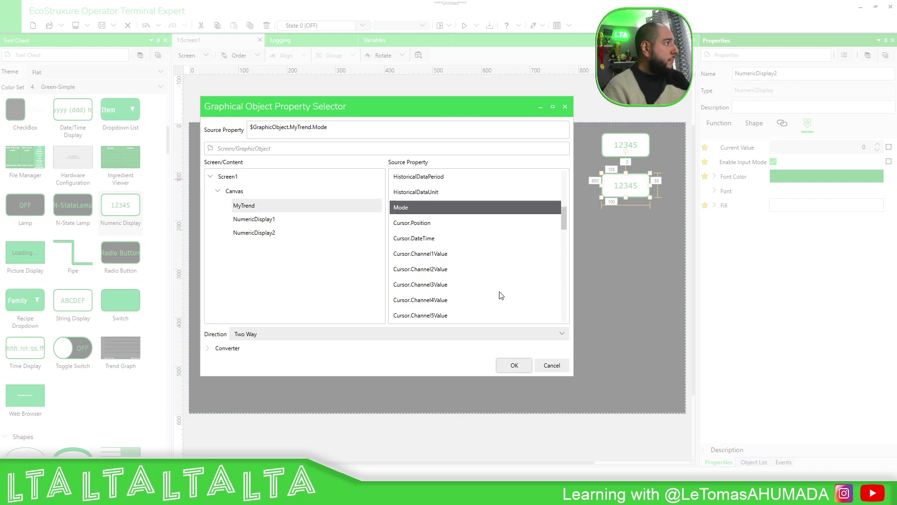
click(514, 365)
click(609, 299)
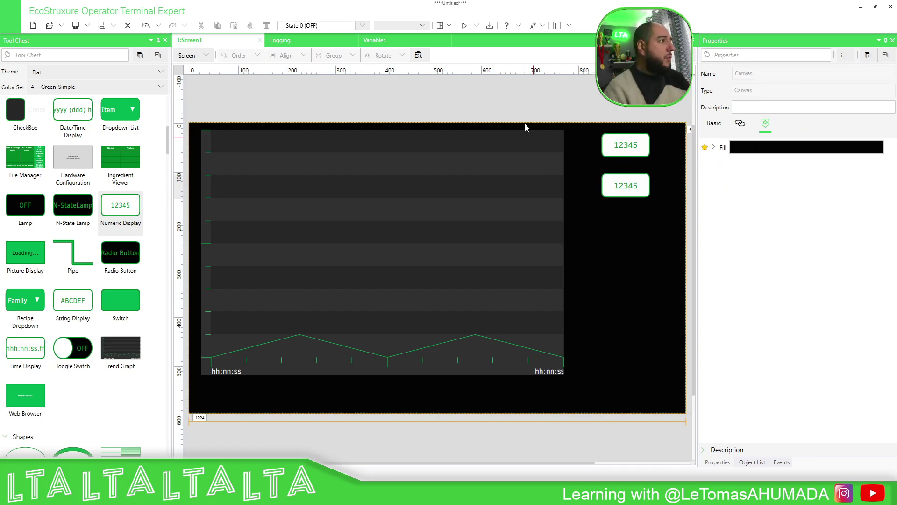
Launch the device simulation and position its window over the editor.
click(477, 25)
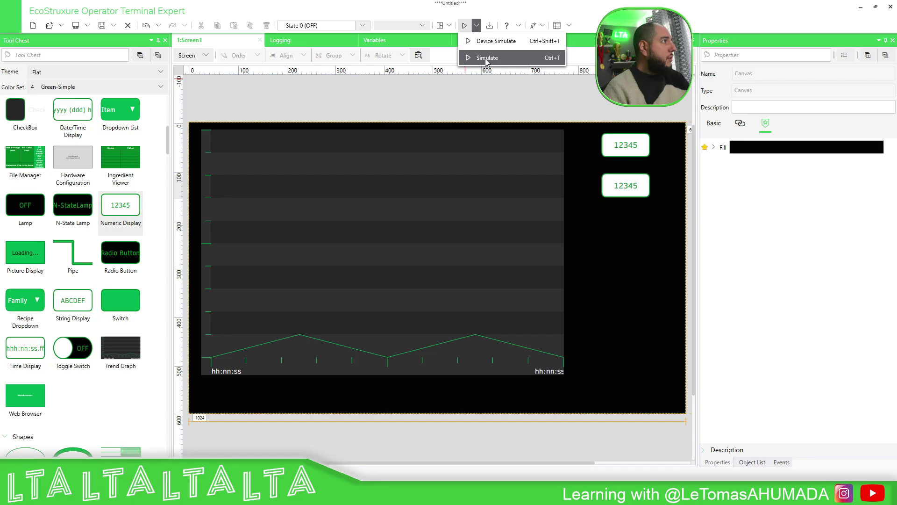
click(486, 54)
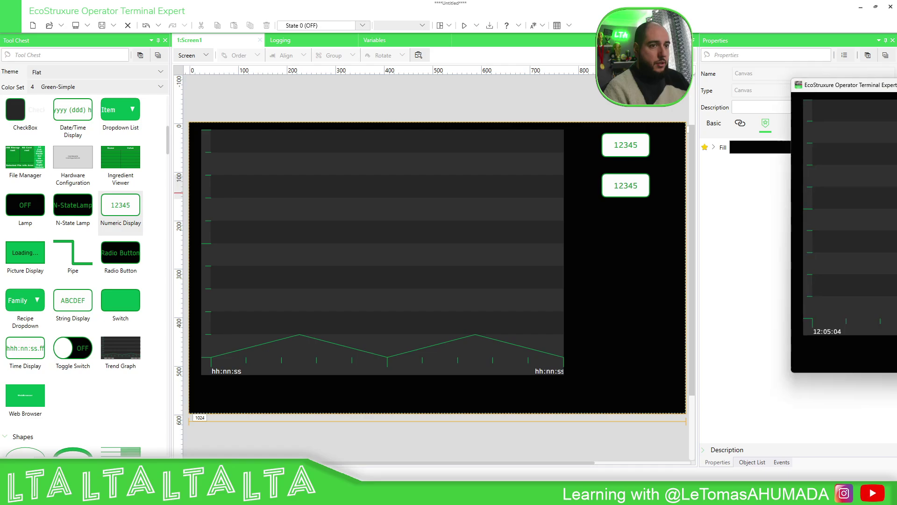
drag(849, 49, 323, 122)
Enter 15, 45, 78, 60 and 12 in turn as wVariable values.
click(584, 145)
text(15)
key(Return)
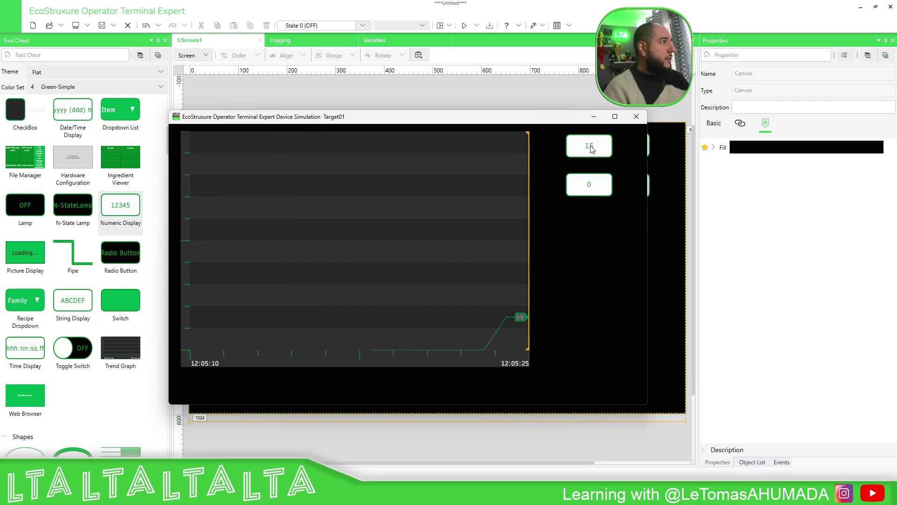
click(590, 148)
text(45)
key(Return)
click(587, 146)
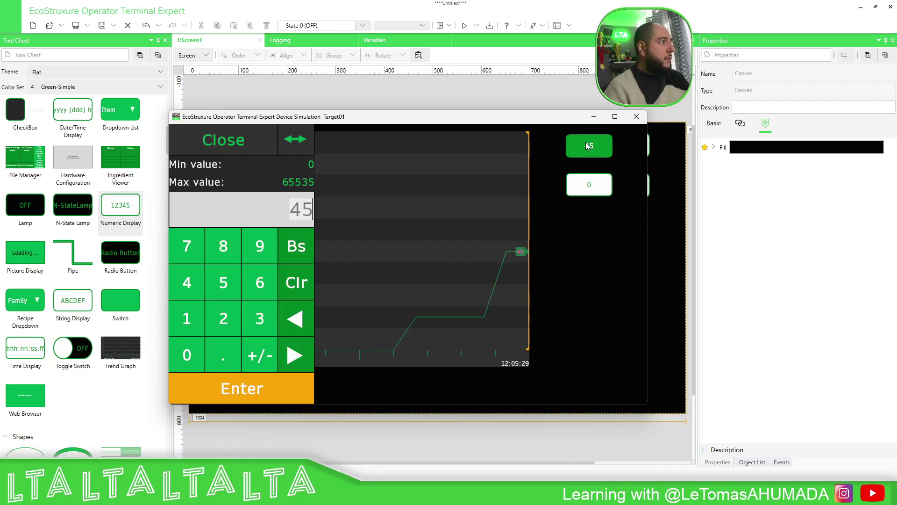
text(78)
key(Return)
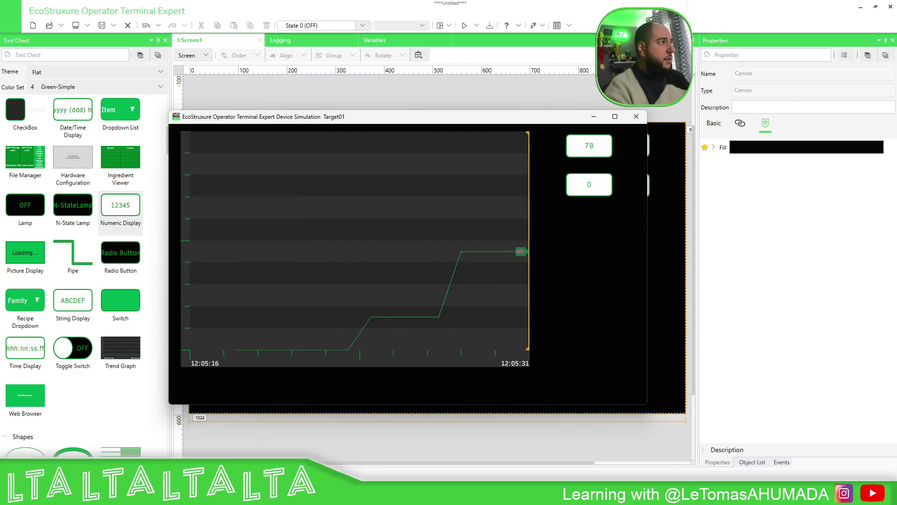
click(591, 151)
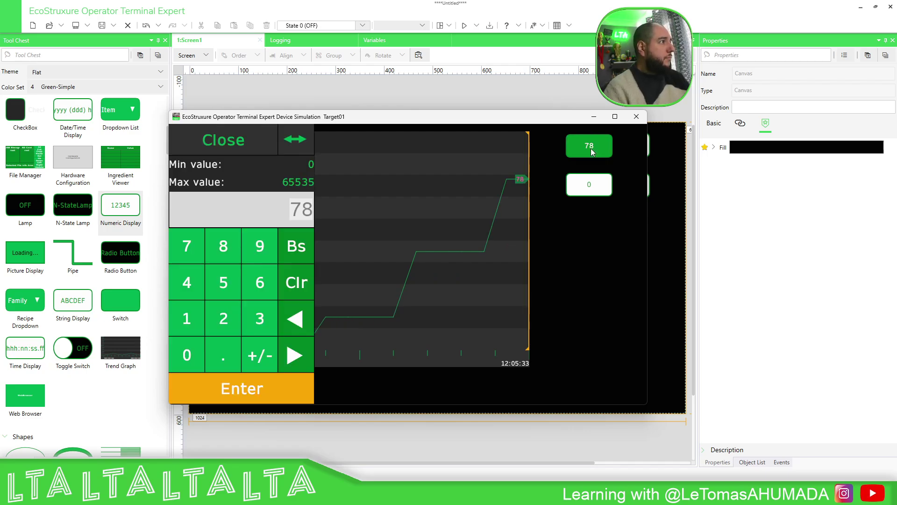
text(60)
key(Return)
click(589, 145)
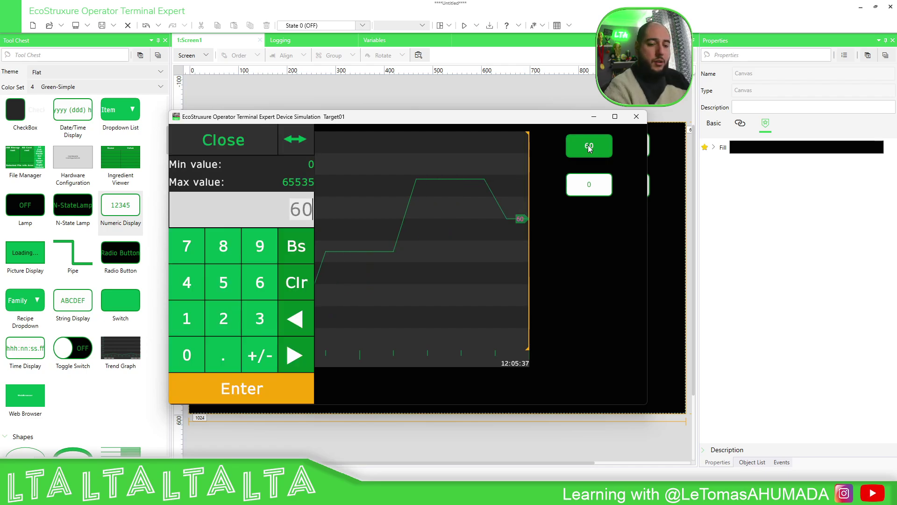
text(12)
key(Return)
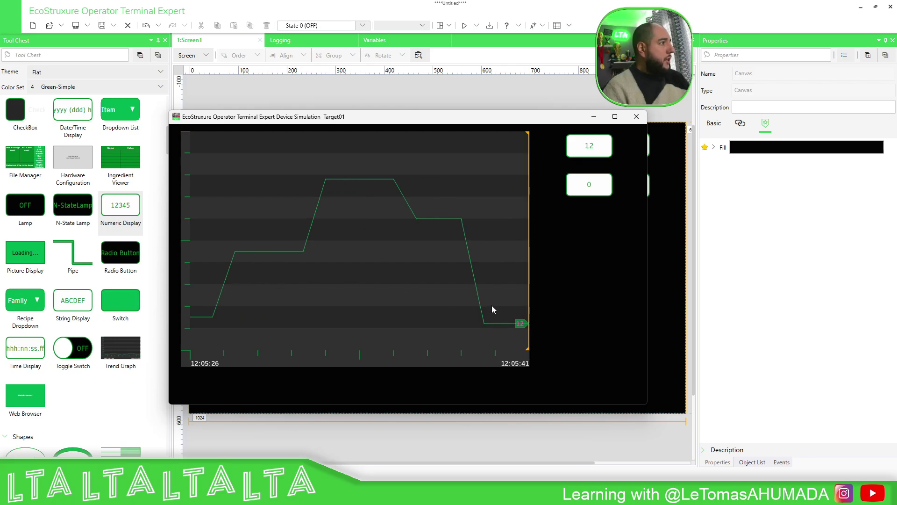
Set the trend Mode to 1 to switch to historical mode.
click(590, 185)
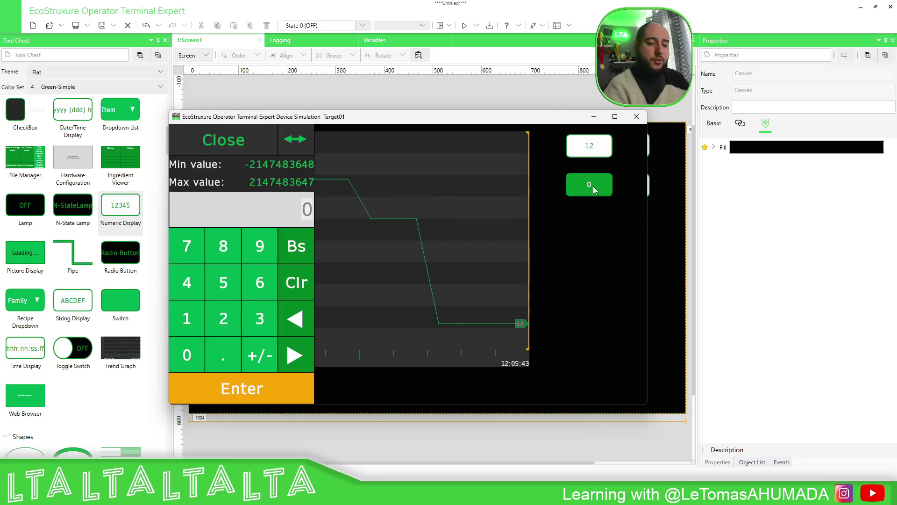
text(1)
key(Return)
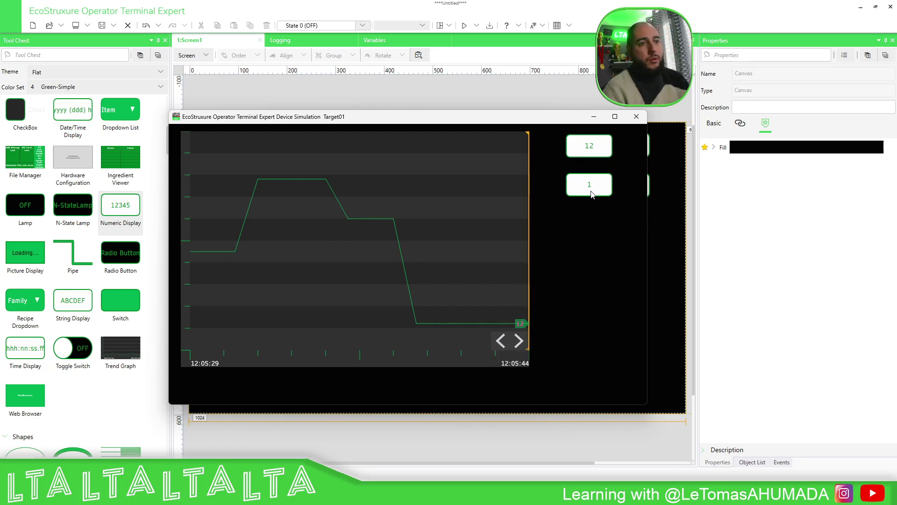
Shift the trend's time window earlier and later, and move the cursor along the plot.
click(500, 342)
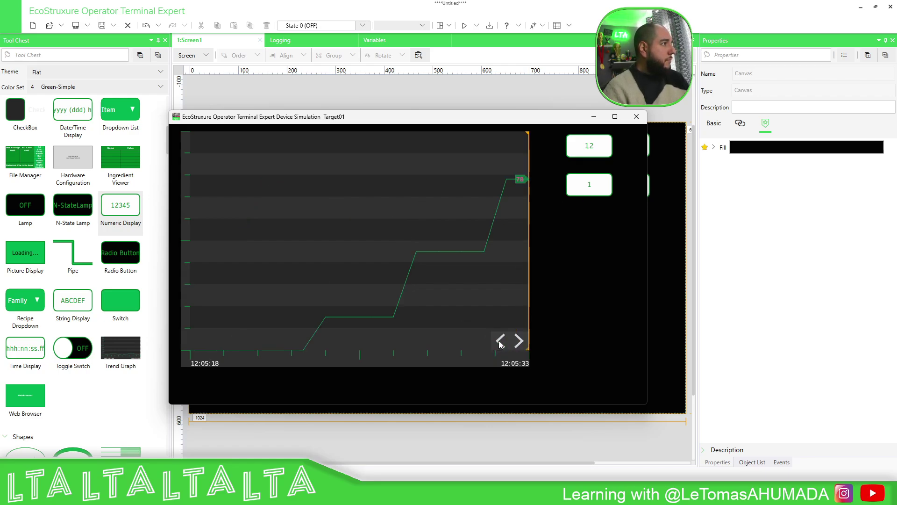
click(520, 344)
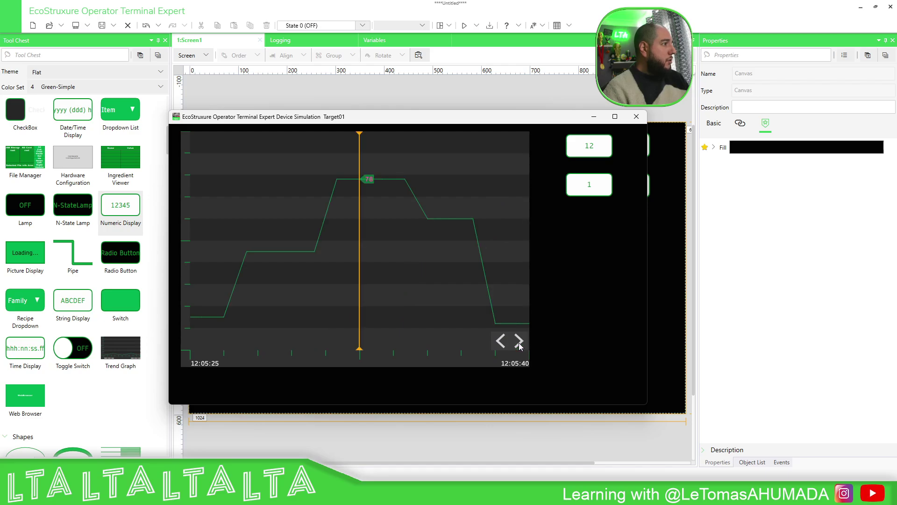
click(499, 343)
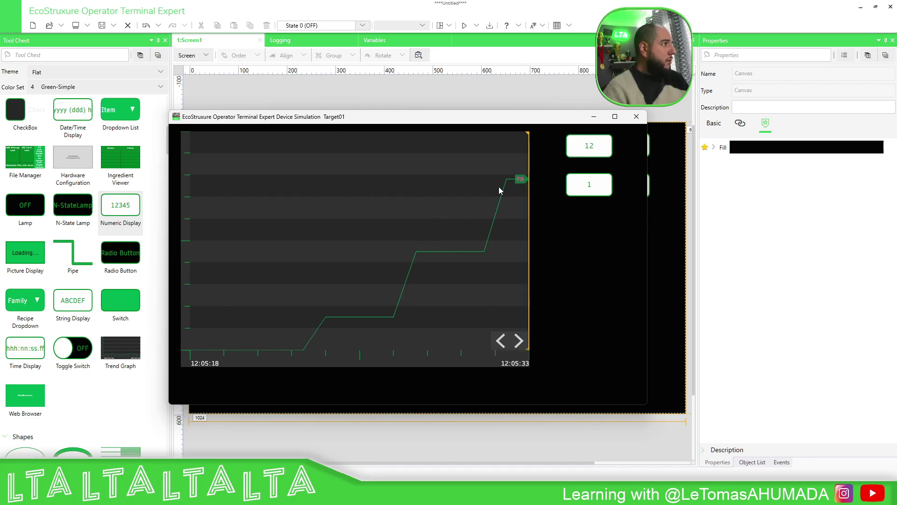
mouse_move(481, 180)
mouse_down()
mouse_move(355, 188)
mouse_move(469, 201)
mouse_move(360, 209)
mouse_move(366, 220)
mouse_move(467, 214)
mouse_move(346, 222)
mouse_move(447, 224)
mouse_up()
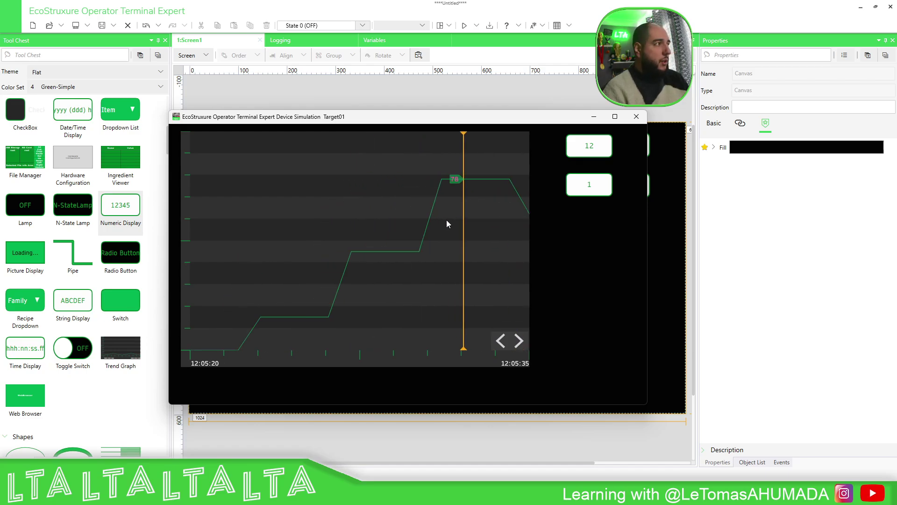
click(409, 254)
click(501, 341)
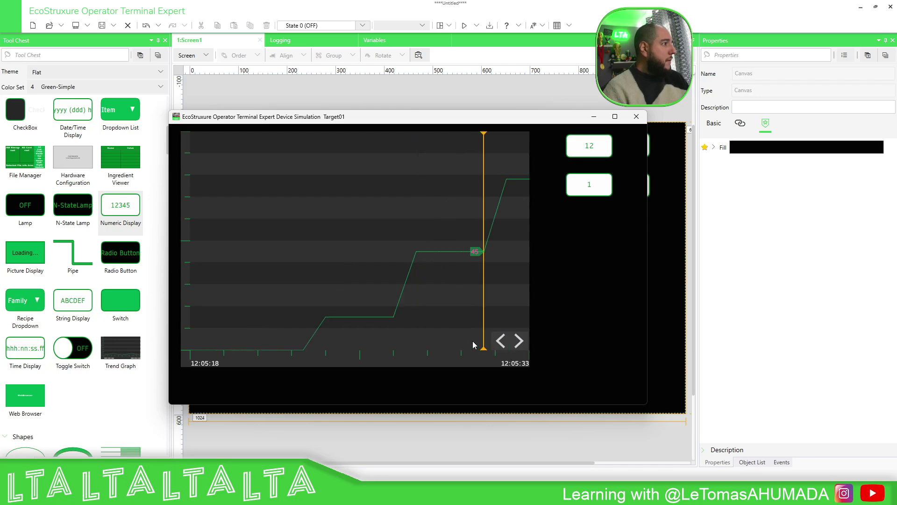
click(518, 340)
click(518, 341)
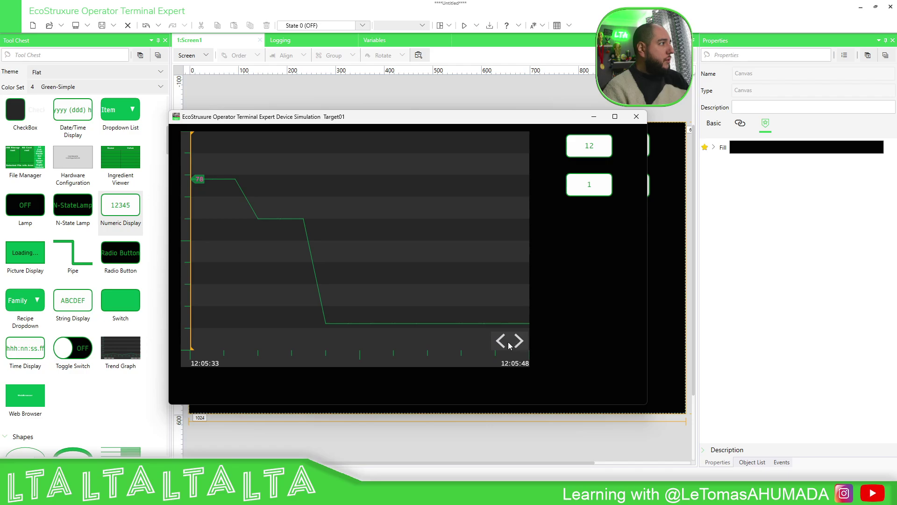
click(501, 343)
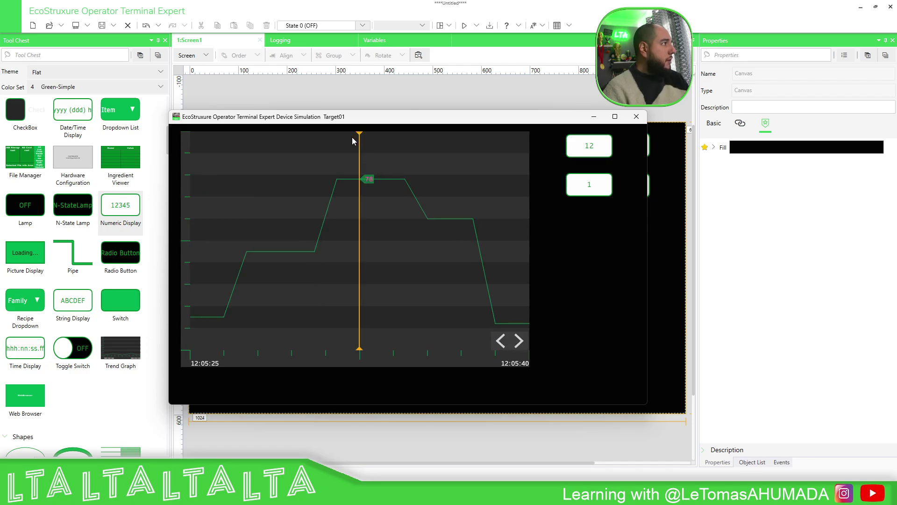
mouse_move(353, 137)
mouse_down()
mouse_move(336, 136)
mouse_move(352, 141)
mouse_up()
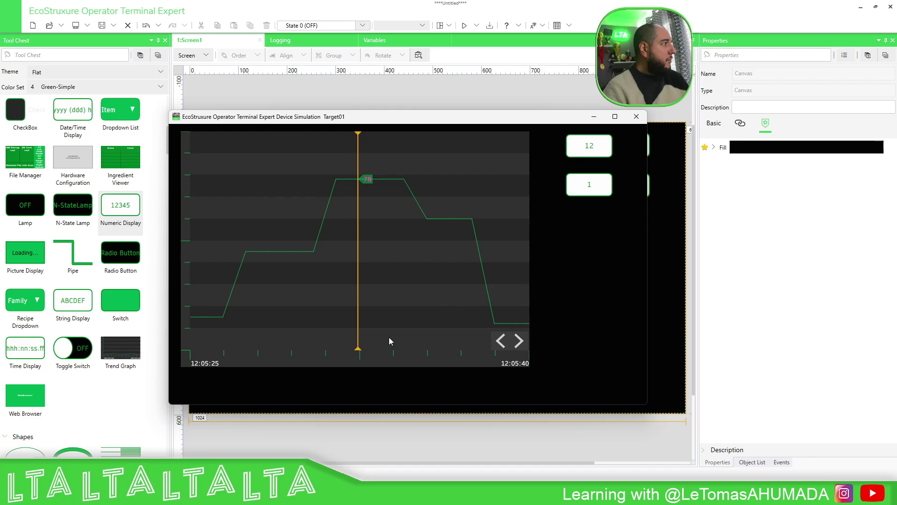
click(502, 343)
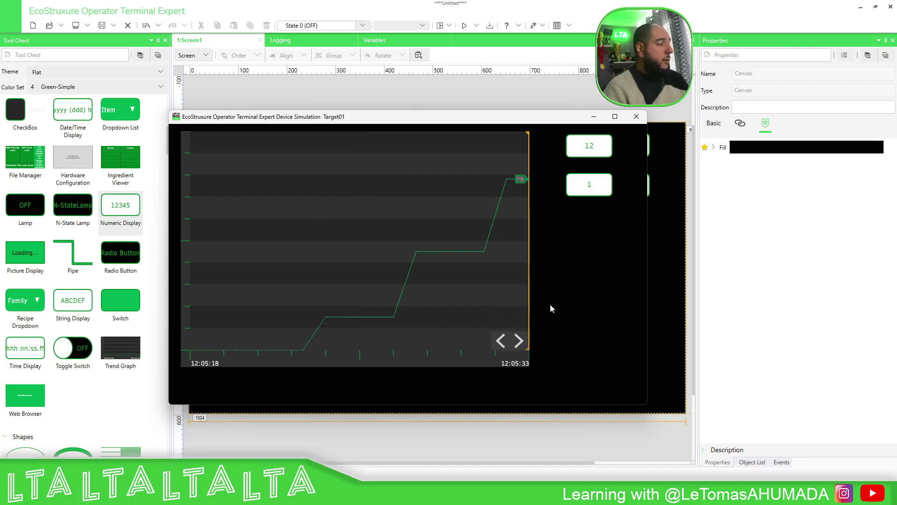
click(520, 339)
click(520, 340)
click(501, 344)
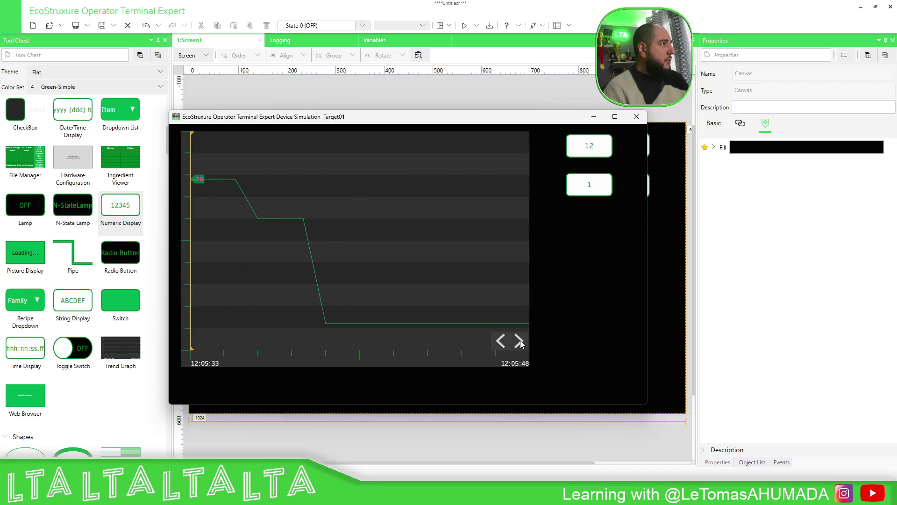
click(496, 345)
click(497, 344)
Set Mode back to 0 for live trending and enter 48 as wVariable.
click(592, 187)
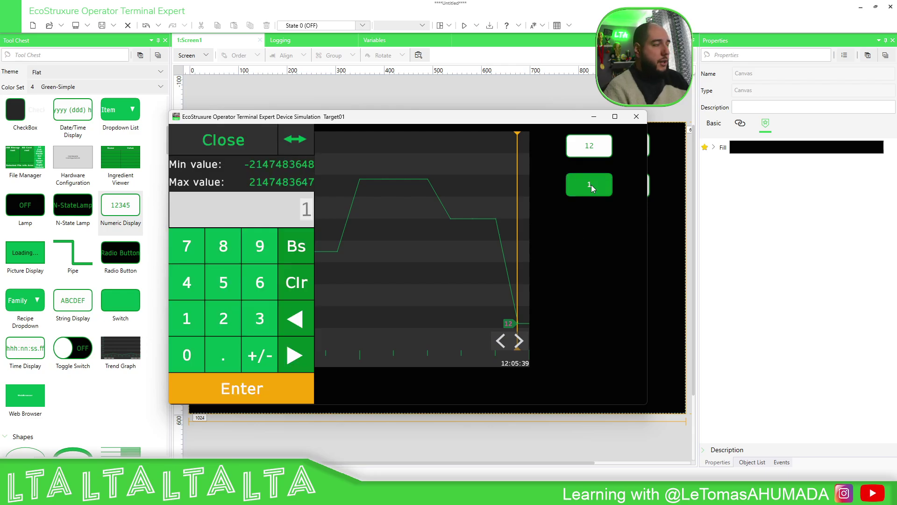
text(0)
key(Return)
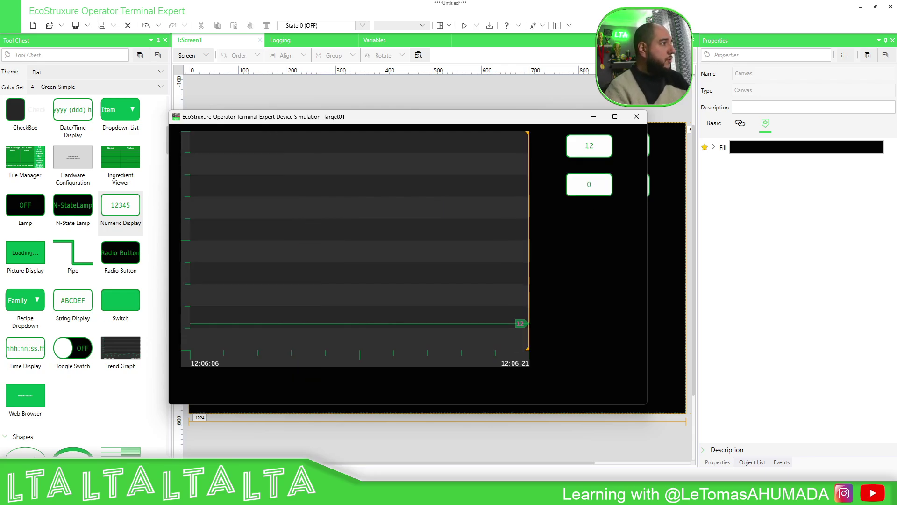
click(592, 146)
text(48)
key(Return)
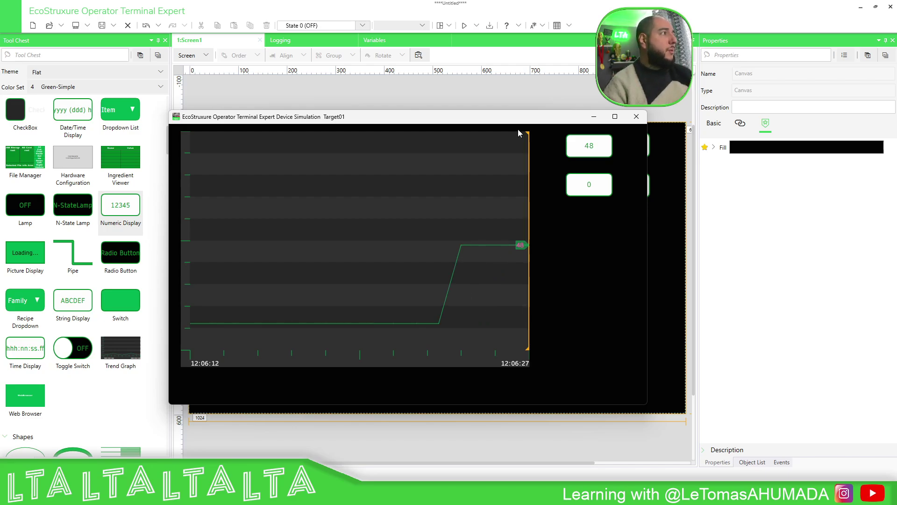
End the simulation, delete the mode display, and place a switch below the remaining display.
click(636, 116)
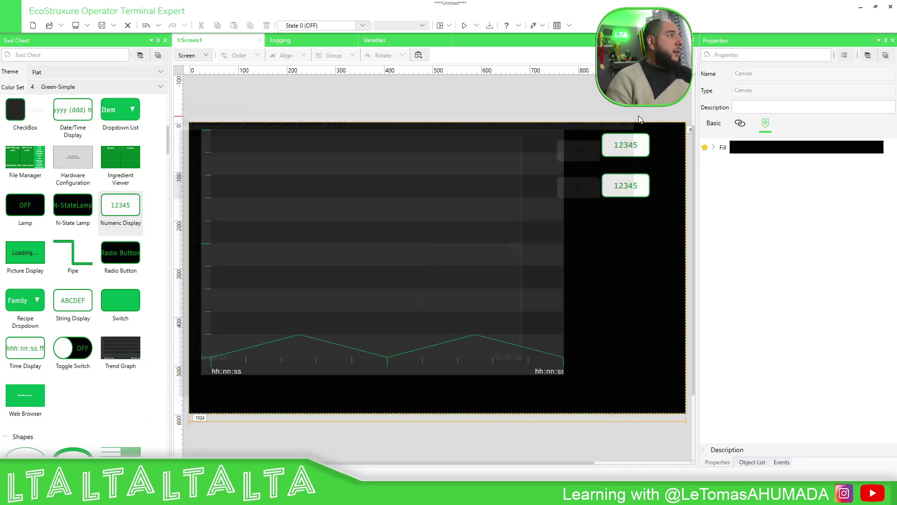
click(617, 193)
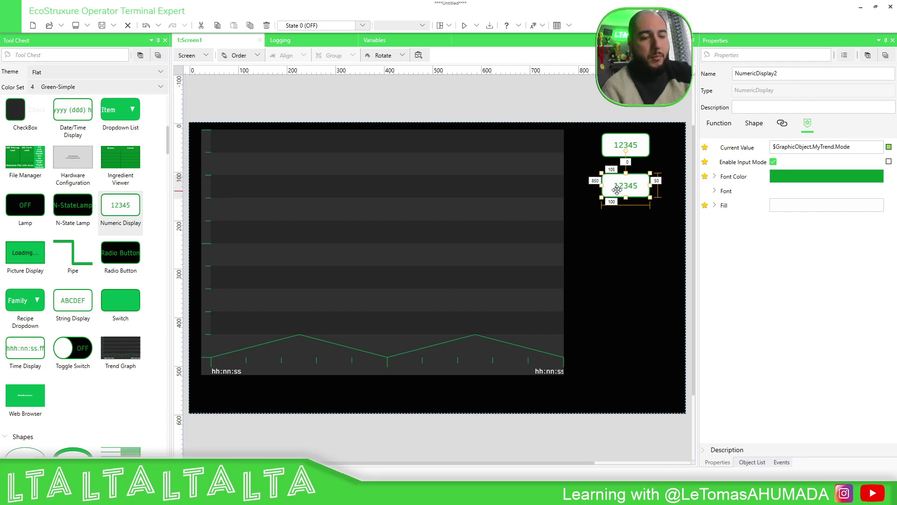
key(Delete)
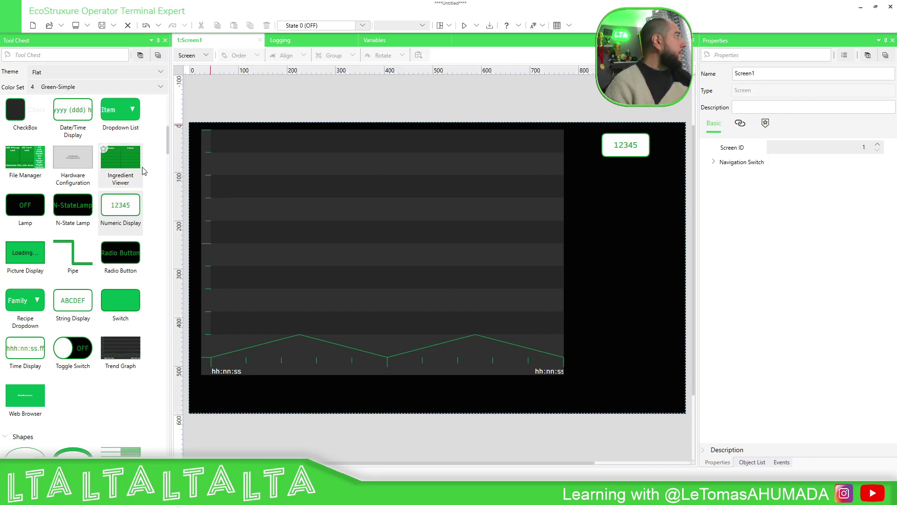
drag(131, 299, 613, 178)
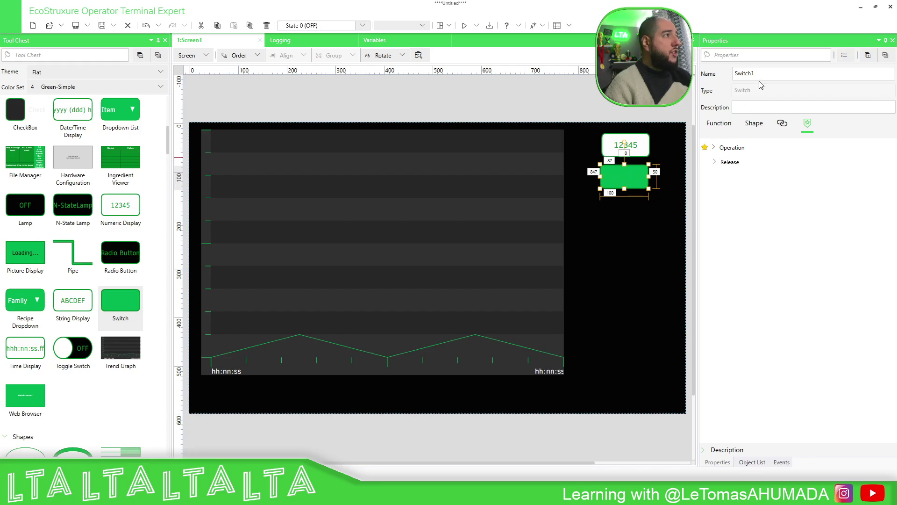
Name the switch Switch_Mode and set both its Release and Press texts to Mode.
double_click(738, 73)
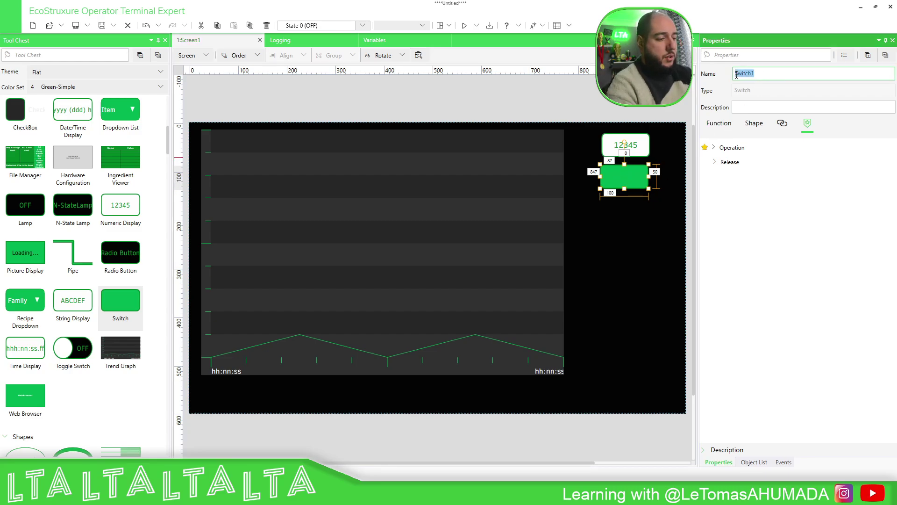
key(End)
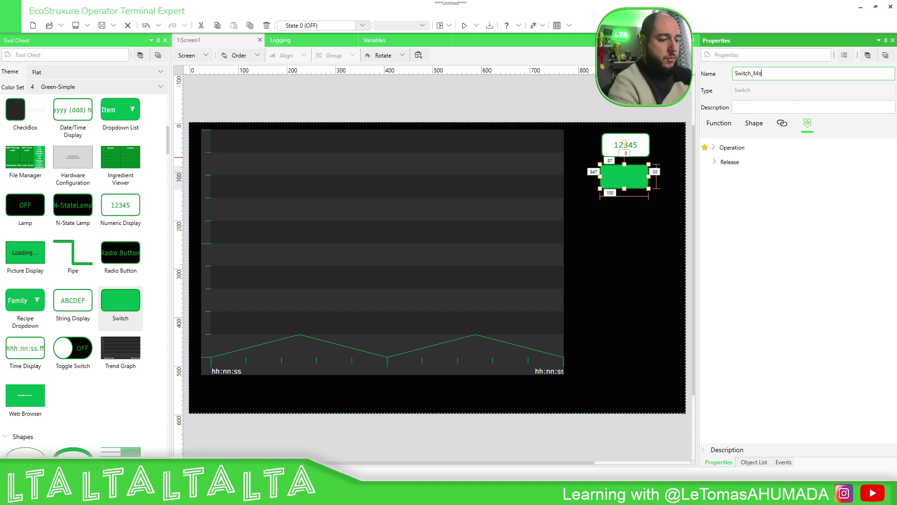
click(753, 123)
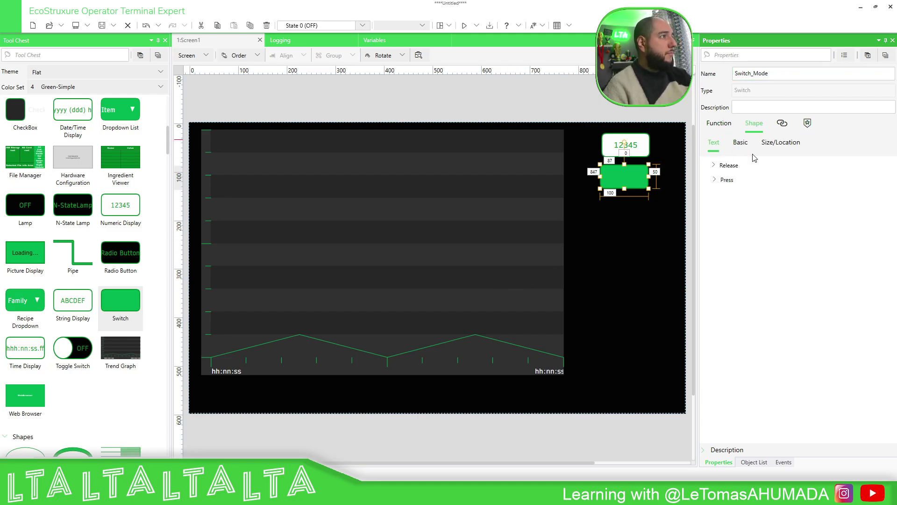
click(725, 167)
click(781, 194)
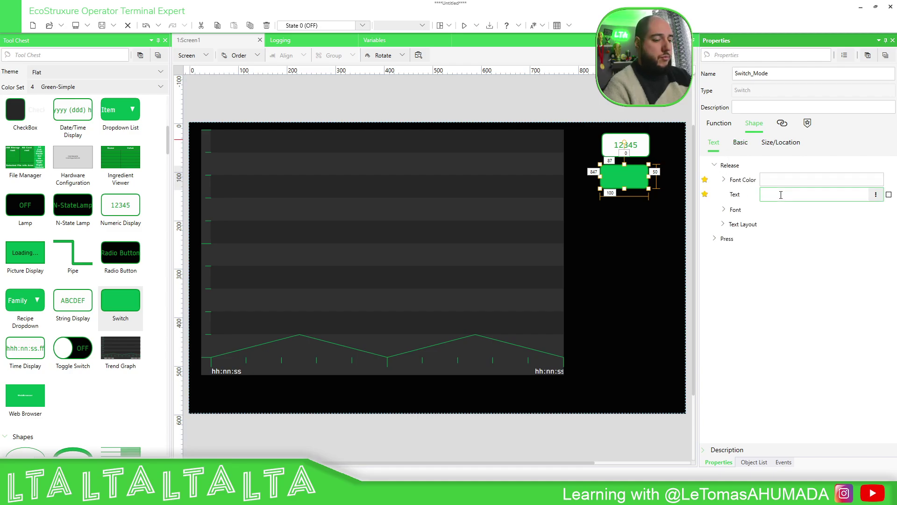
text(Mode)
click(728, 239)
click(768, 266)
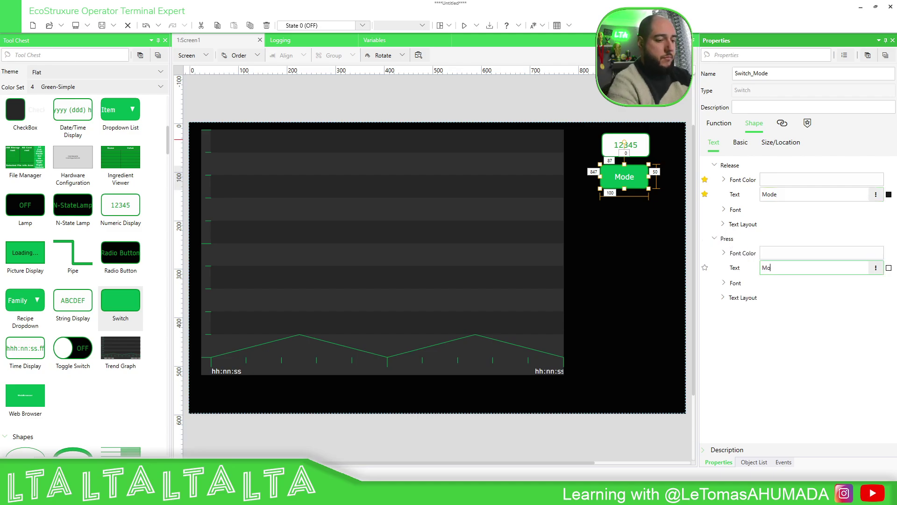
click(657, 290)
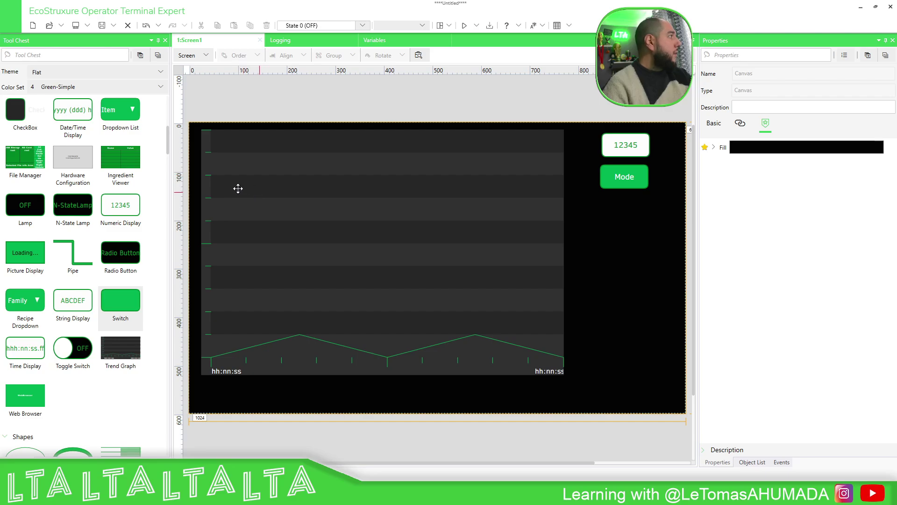
Place a lamp and arrange it side by side with the Mode switch.
scroll(64, 191, up, 1)
scroll(63, 188, up, 3)
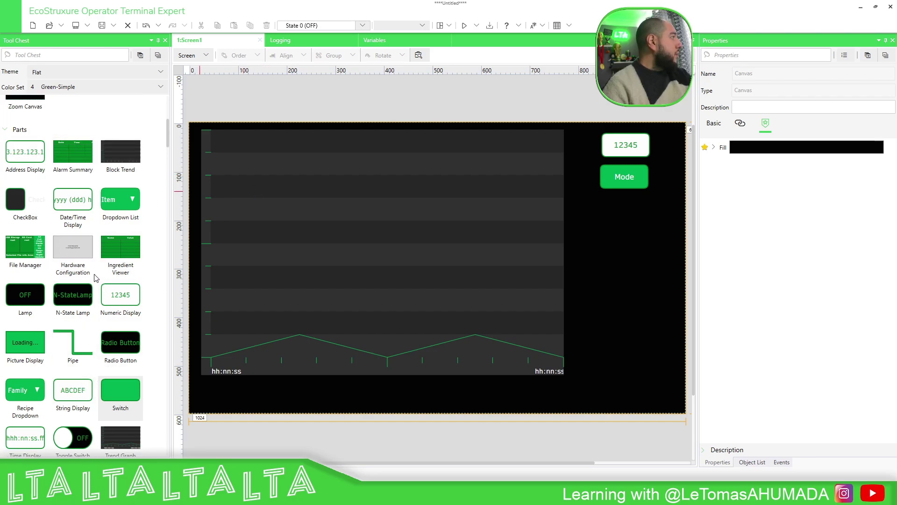
click(25, 300)
click(629, 202)
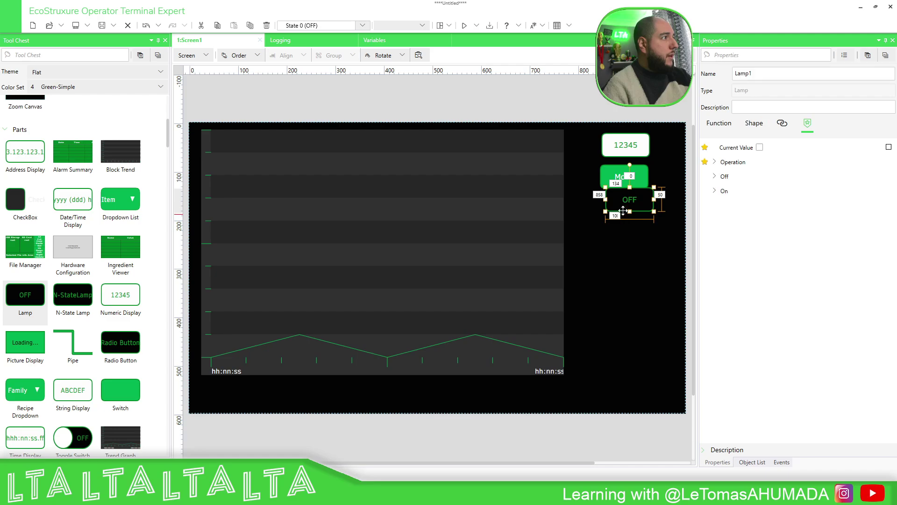
drag(626, 202, 648, 179)
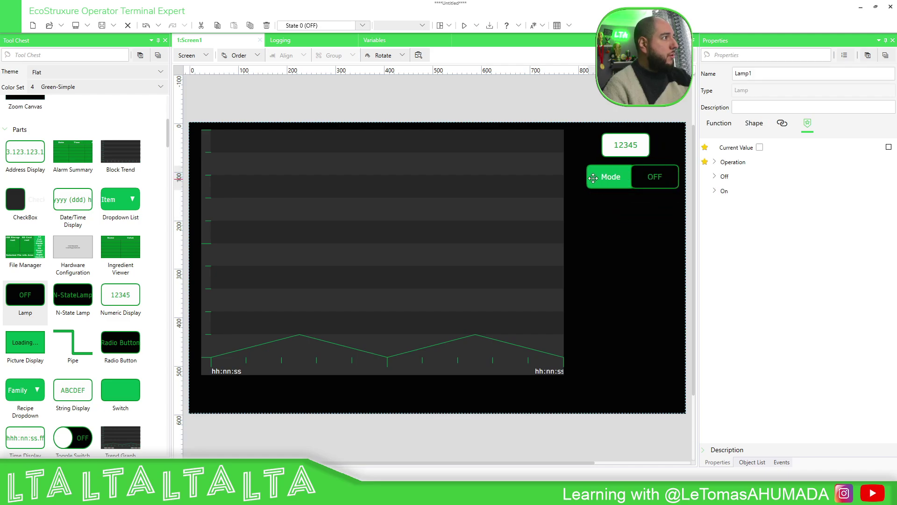
click(593, 179)
drag(593, 178, 658, 178)
click(658, 179)
Bind the lamp's Current Value to Graphic Object MyTrend > Mode.
click(890, 148)
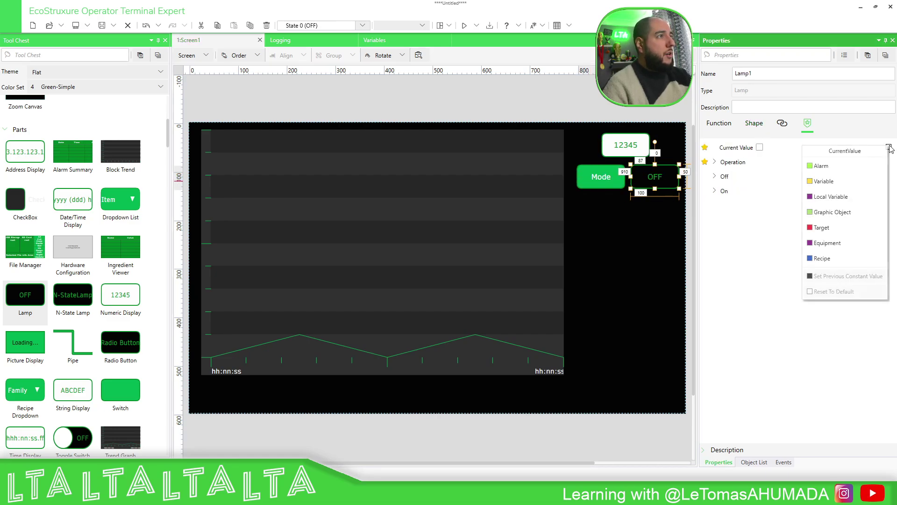
click(832, 213)
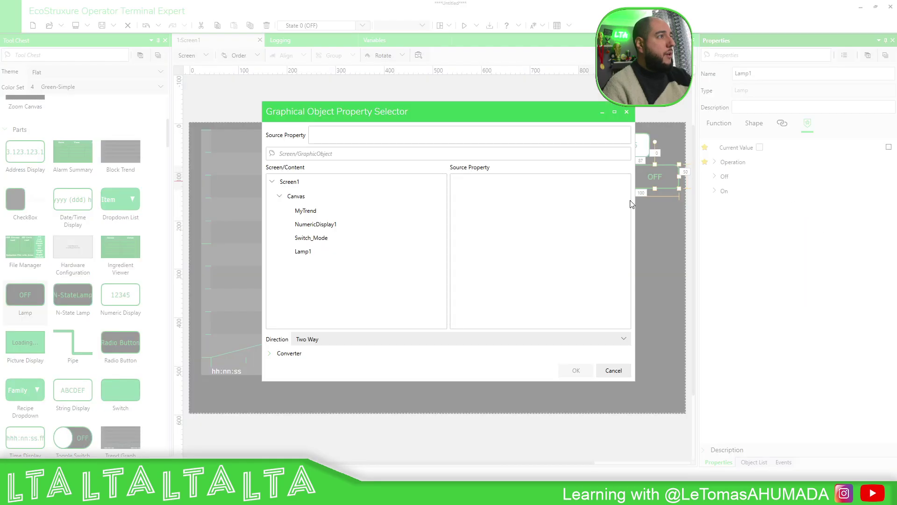
click(368, 211)
scroll(538, 250, down, 3)
scroll(540, 257, down, 10)
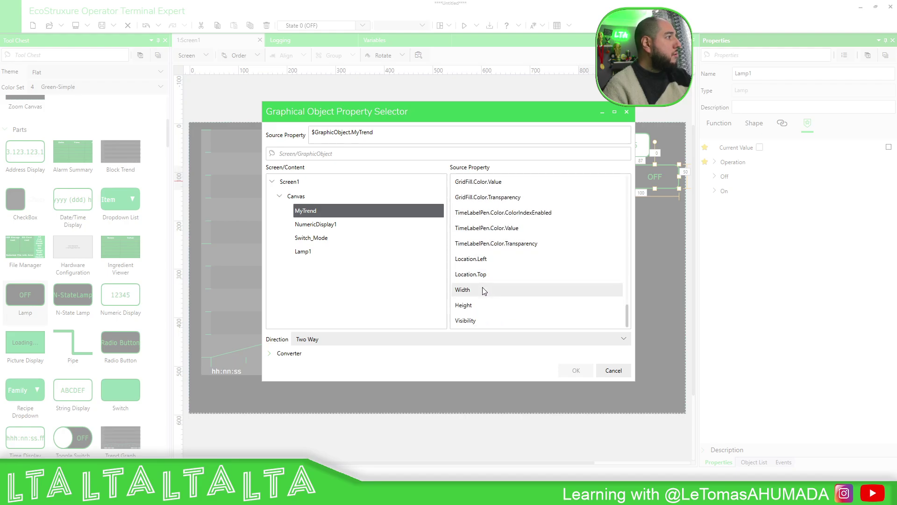
scroll(484, 290, up, 5)
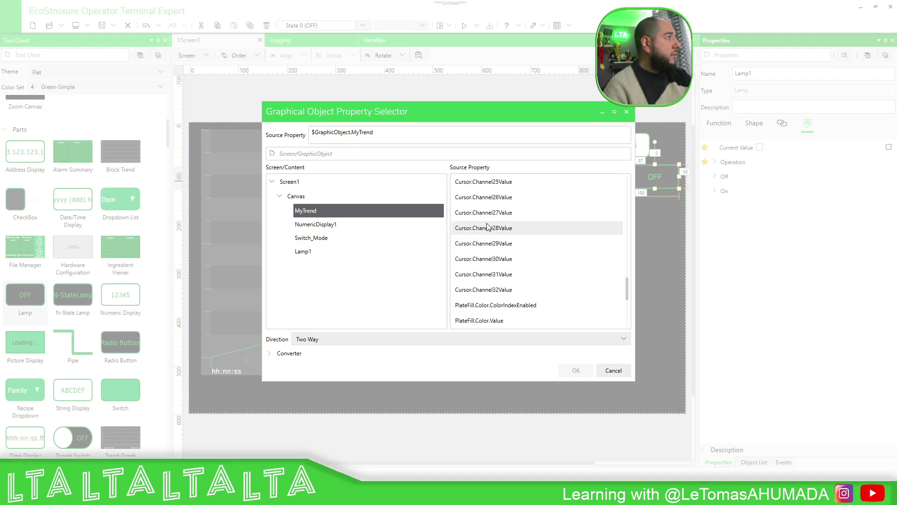
scroll(491, 226, up, 9)
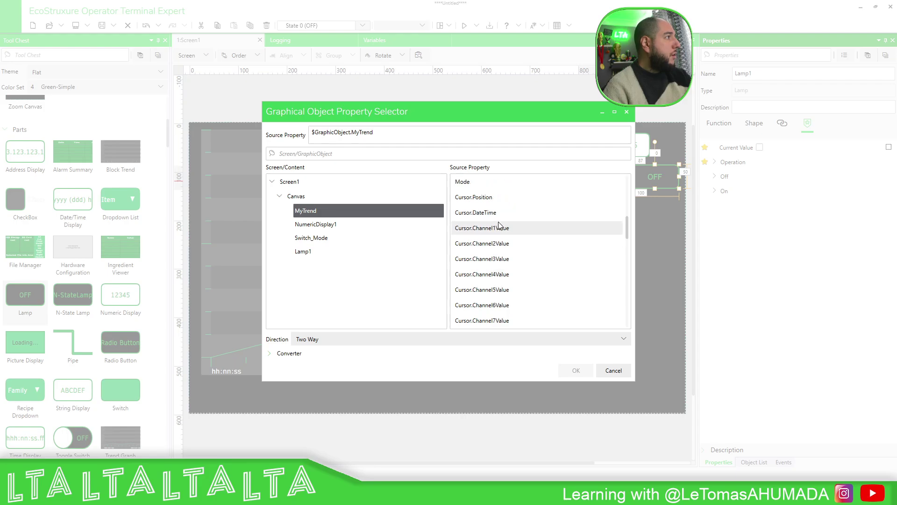
click(482, 182)
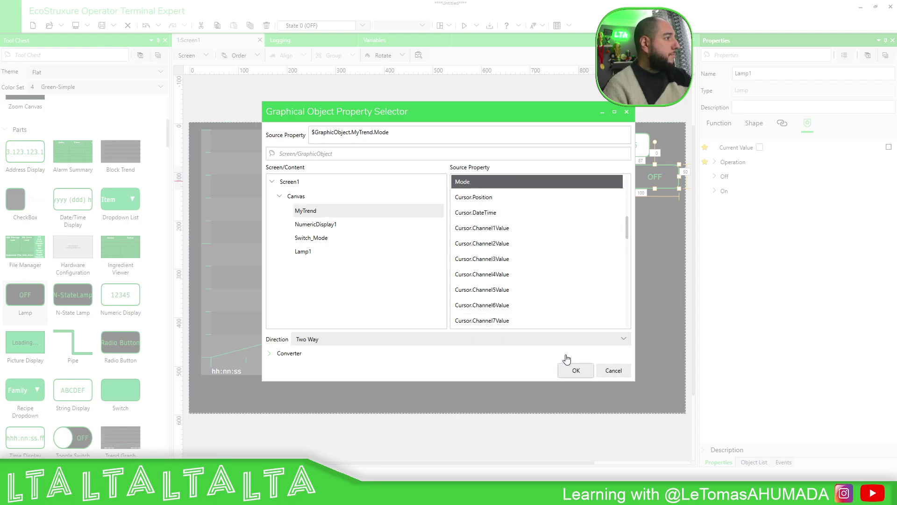
click(569, 339)
Confirm the Two Way link to MyTrend's Mode and set the lamp's Off text to Actual.
click(345, 356)
click(578, 371)
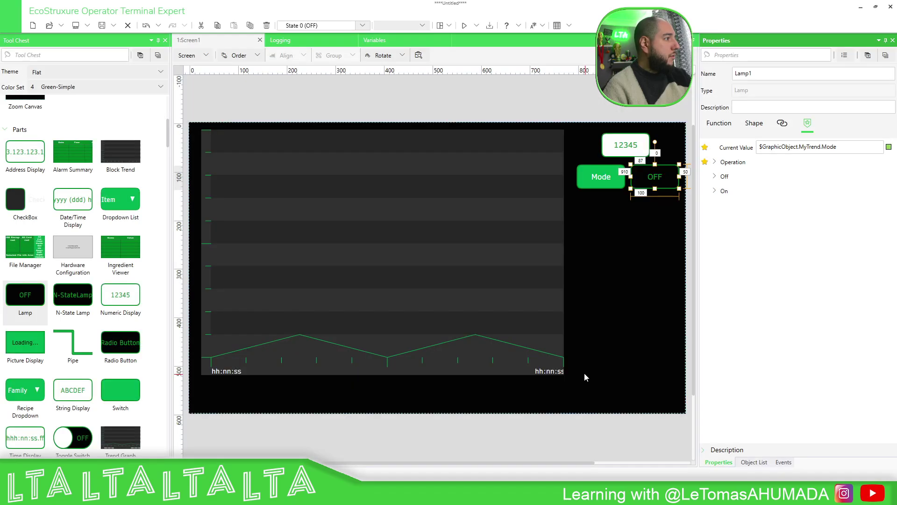
click(715, 177)
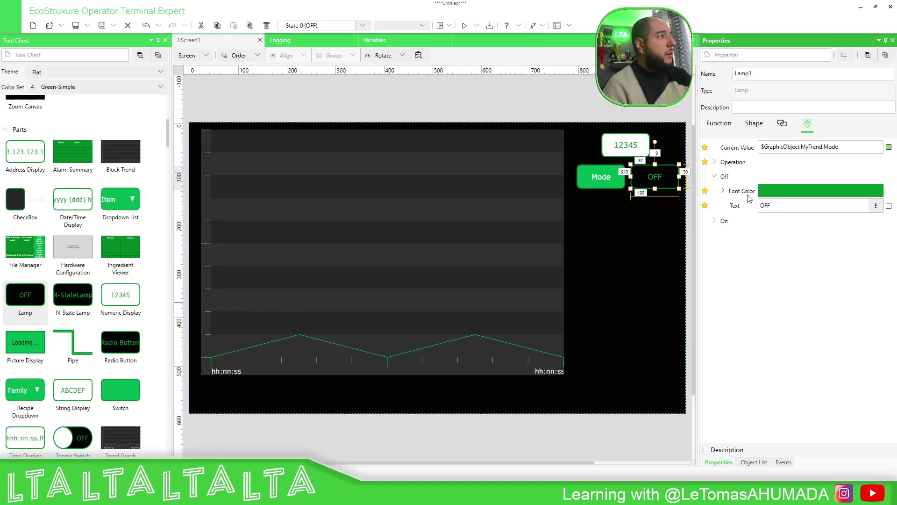
click(787, 204)
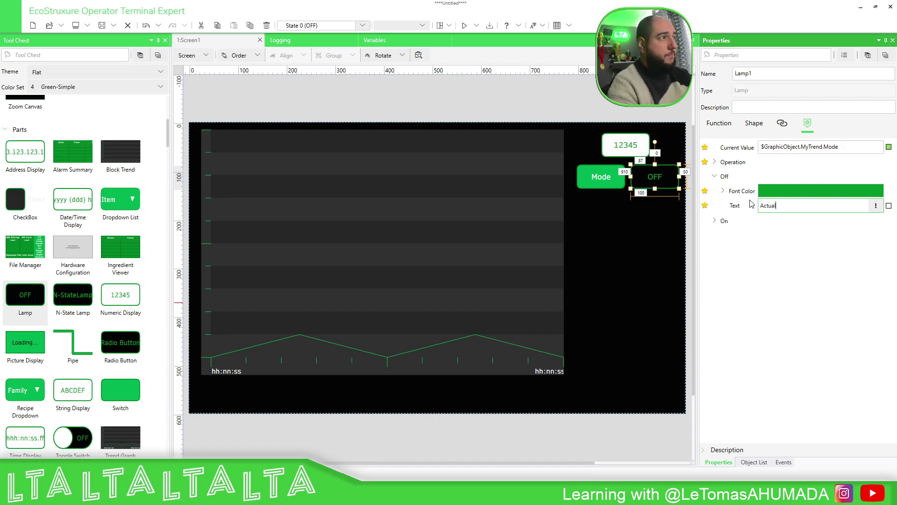
text(Actual)
key(Return)
Set the lamp's On text to Historical.
click(715, 221)
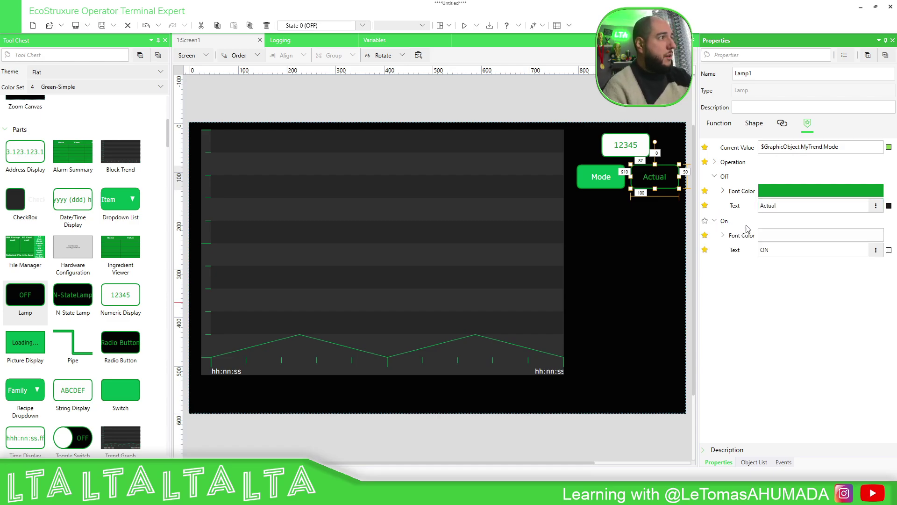
click(783, 248)
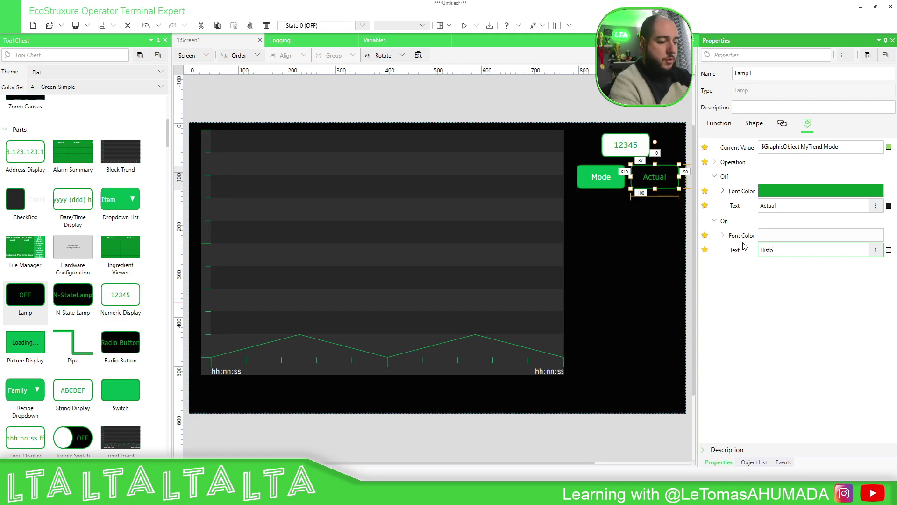
text(Historical)
click(606, 244)
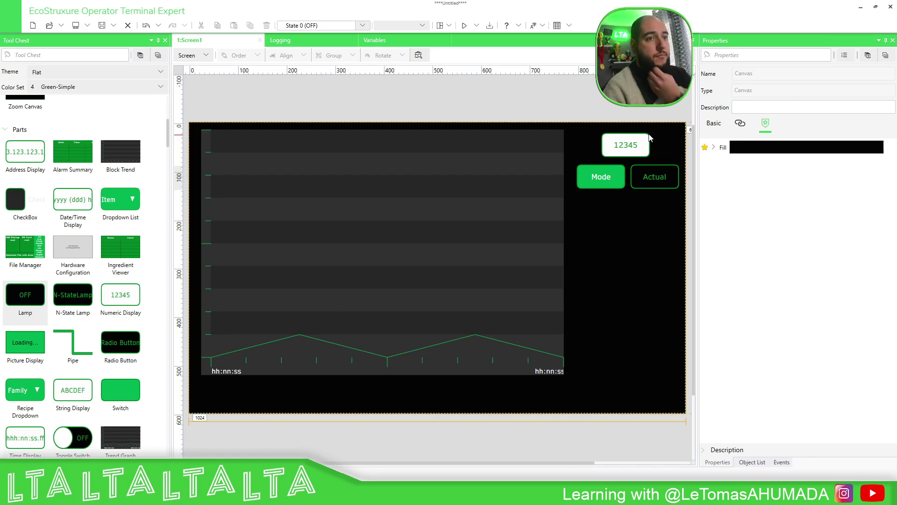
click(620, 184)
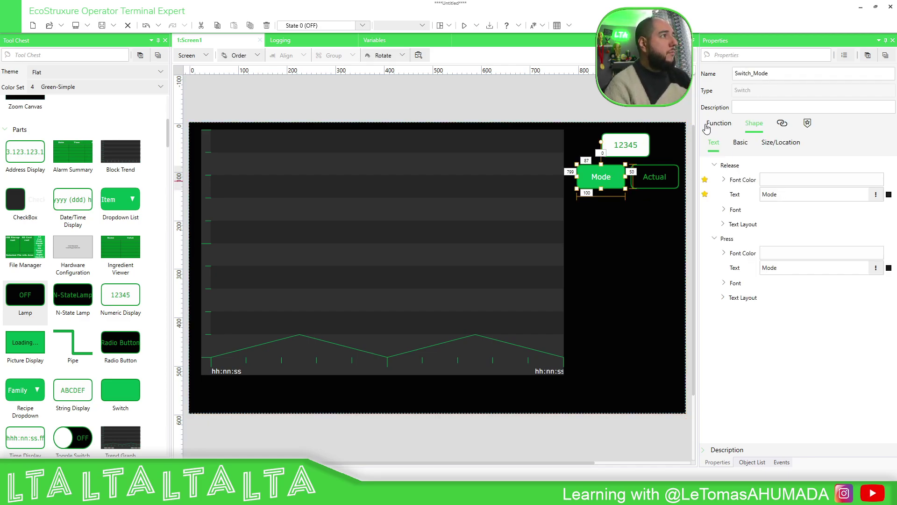
In the Script view, add a Touch click trigger on Screen Object $GraphicObject.Switch_Mode.
click(192, 58)
click(200, 87)
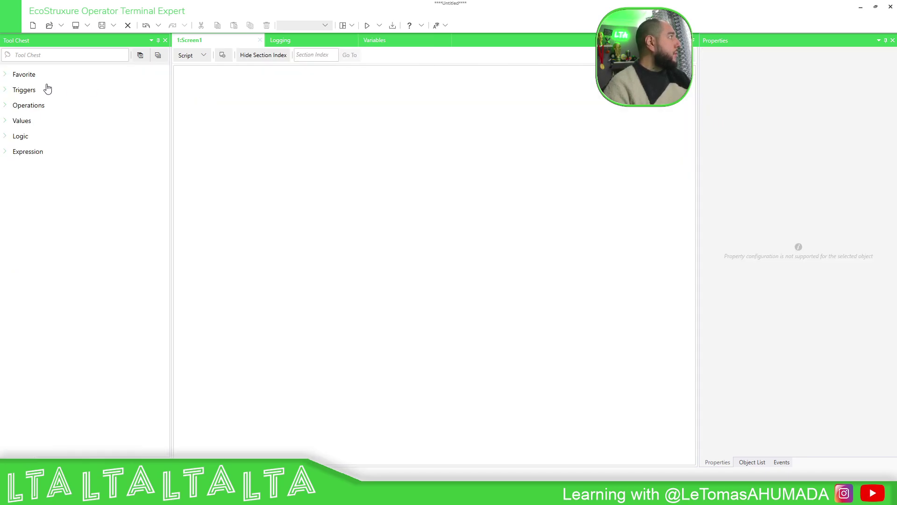
click(141, 56)
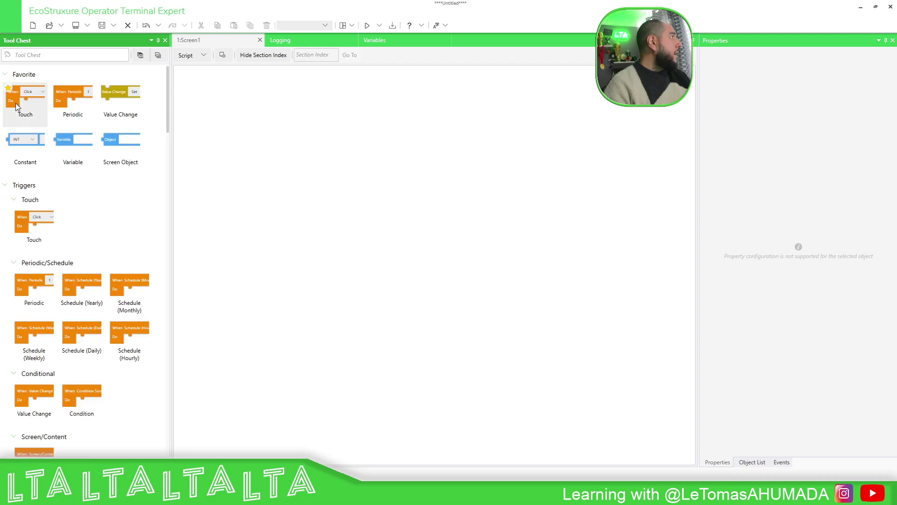
drag(30, 100, 227, 94)
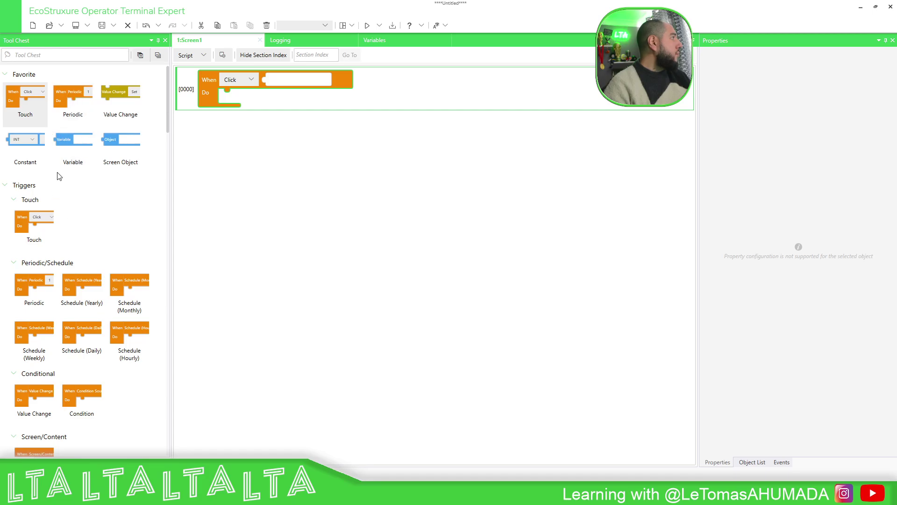
drag(117, 150, 299, 84)
click(348, 83)
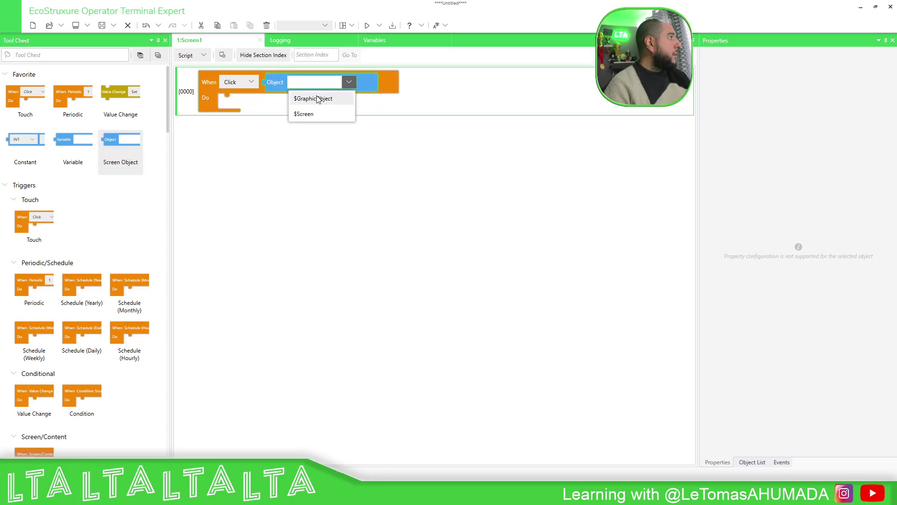
click(315, 96)
click(333, 90)
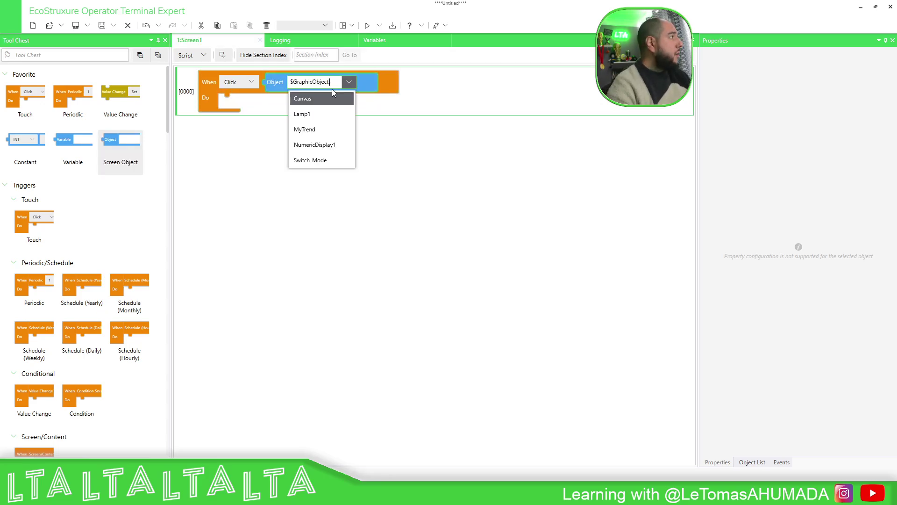
click(320, 160)
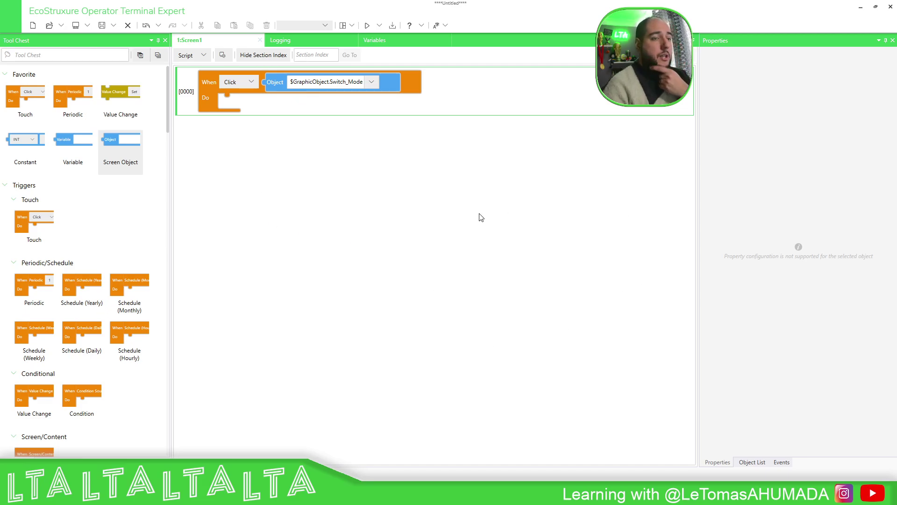
Add a Trend Graph Mode Change action targeting MyTrend, then return to the screen view.
scroll(84, 196, down, 3)
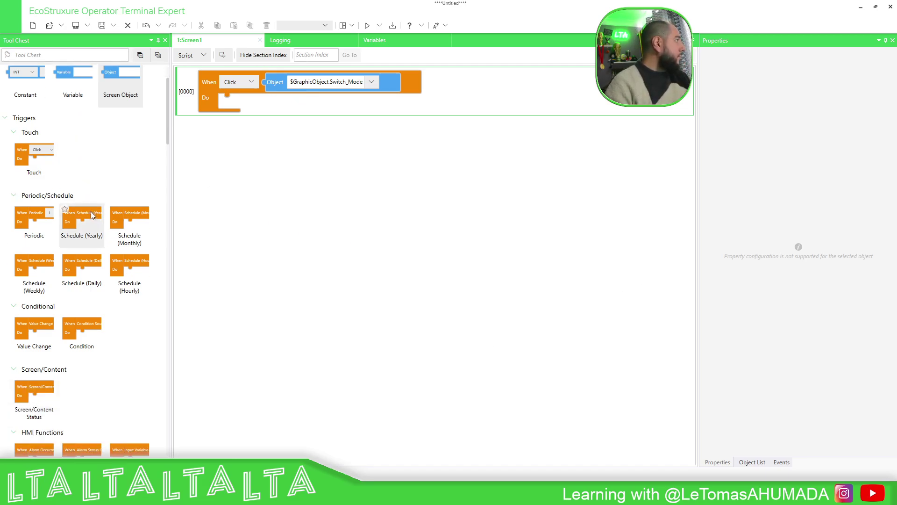
scroll(91, 215, down, 15)
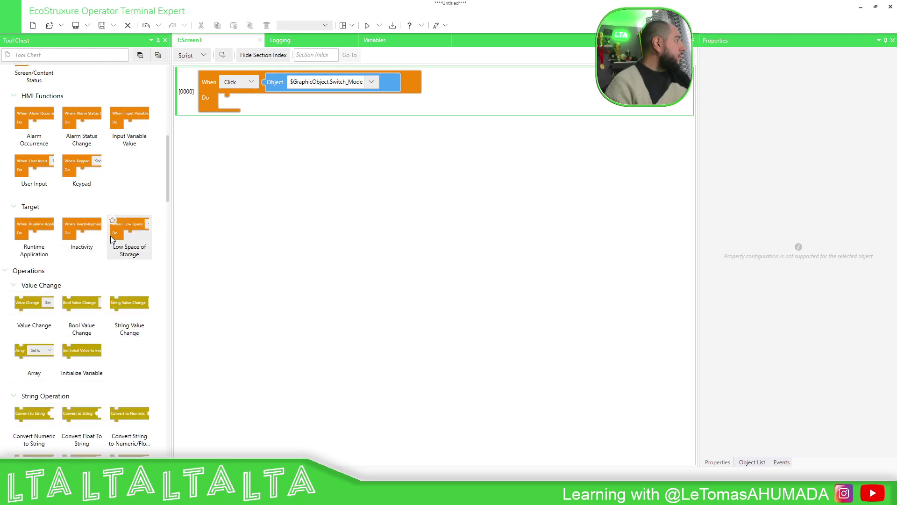
scroll(117, 241, down, 4)
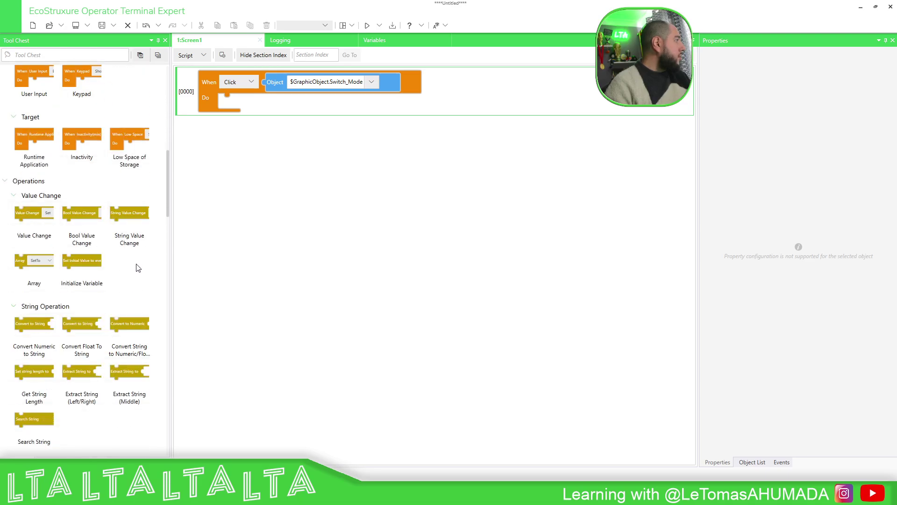
scroll(136, 264, down, 7)
scroll(134, 264, down, 1)
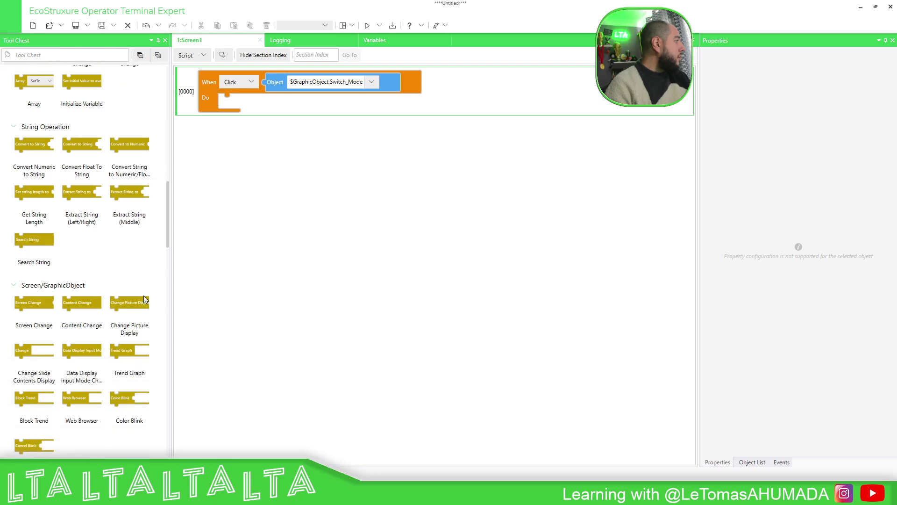
drag(129, 352, 244, 116)
click(308, 102)
click(276, 118)
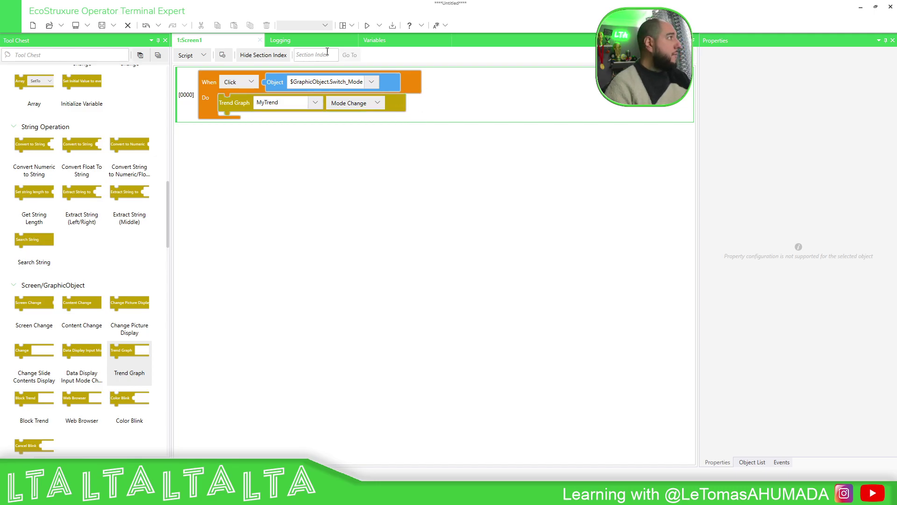
click(196, 55)
click(206, 84)
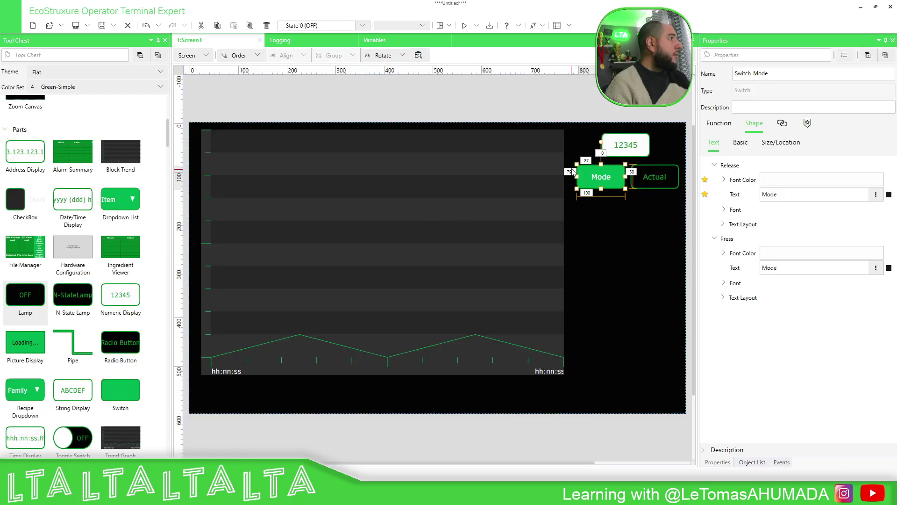
click(596, 113)
click(476, 25)
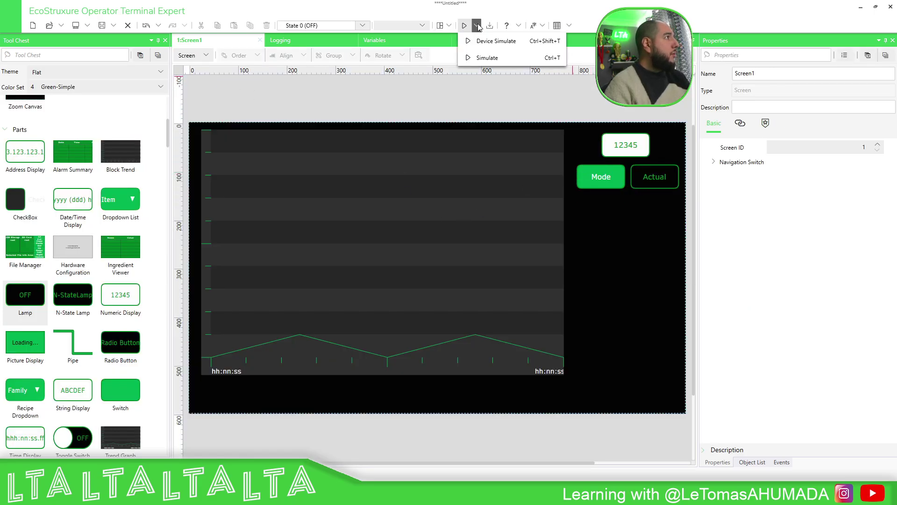
click(487, 58)
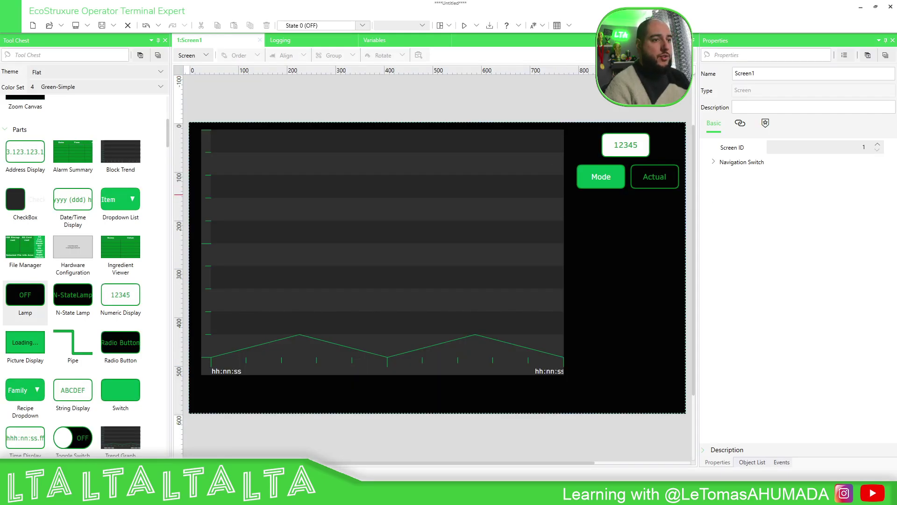
click(718, 134)
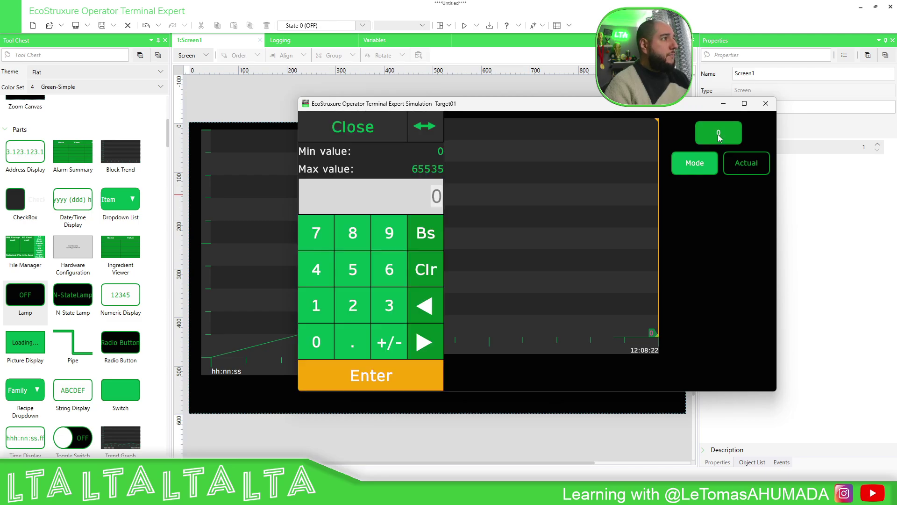
text(15)
key(Return)
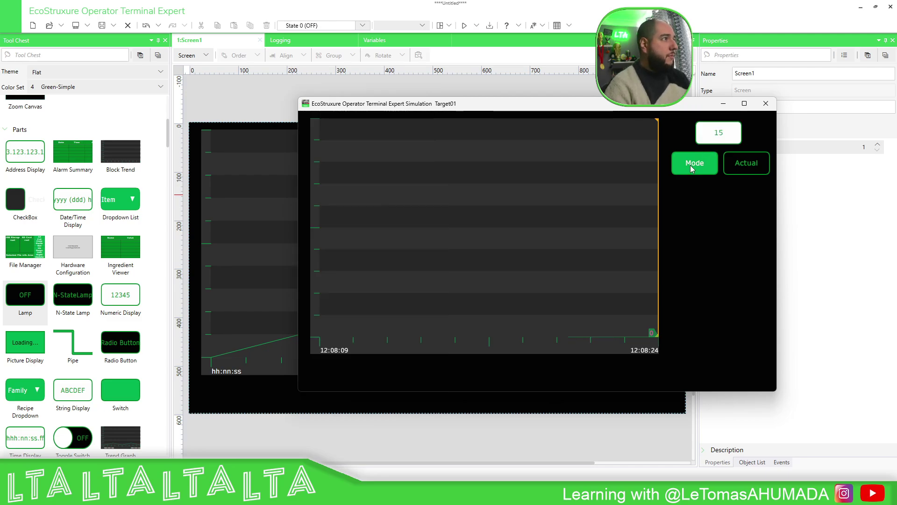
click(698, 170)
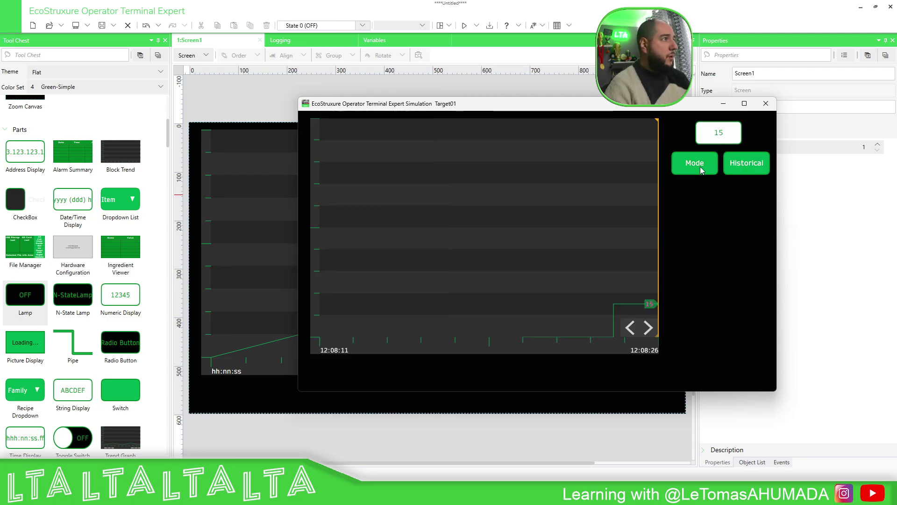
click(643, 329)
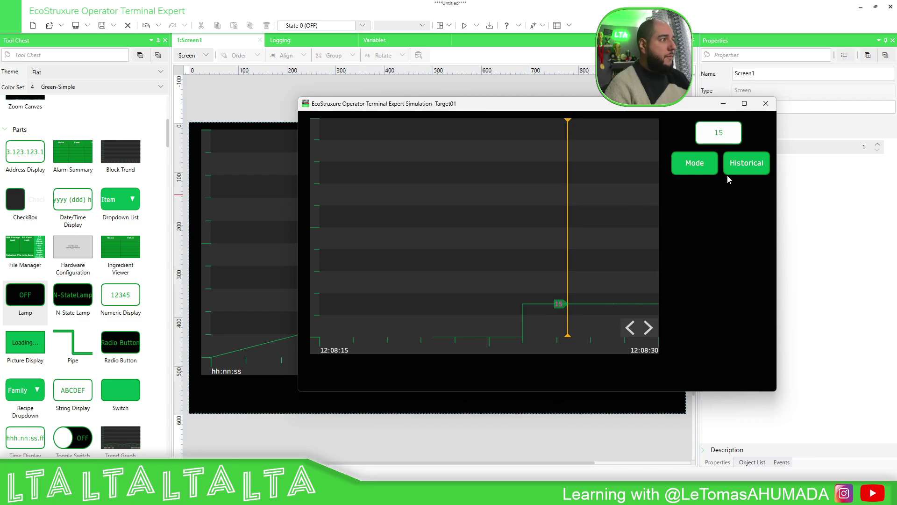
click(767, 104)
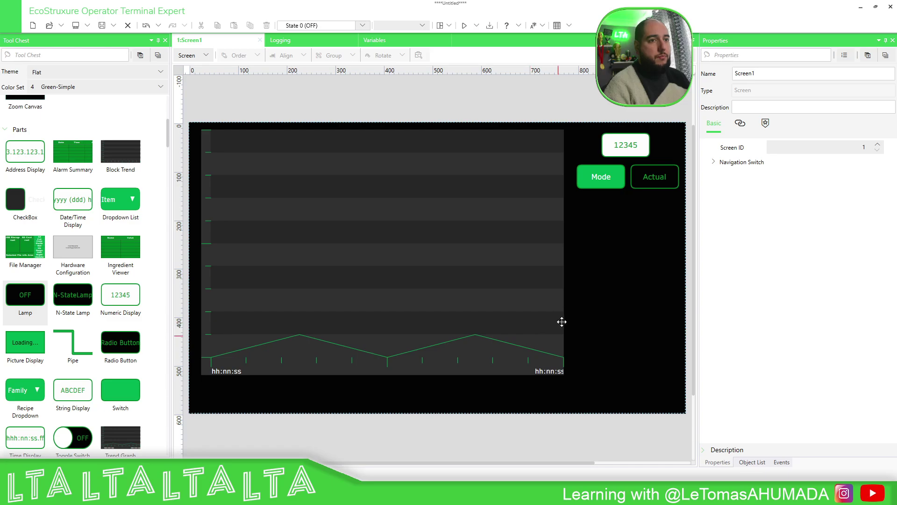
Place two Switch parts side by side below the trend.
click(193, 56)
click(293, 86)
drag(127, 390, 289, 393)
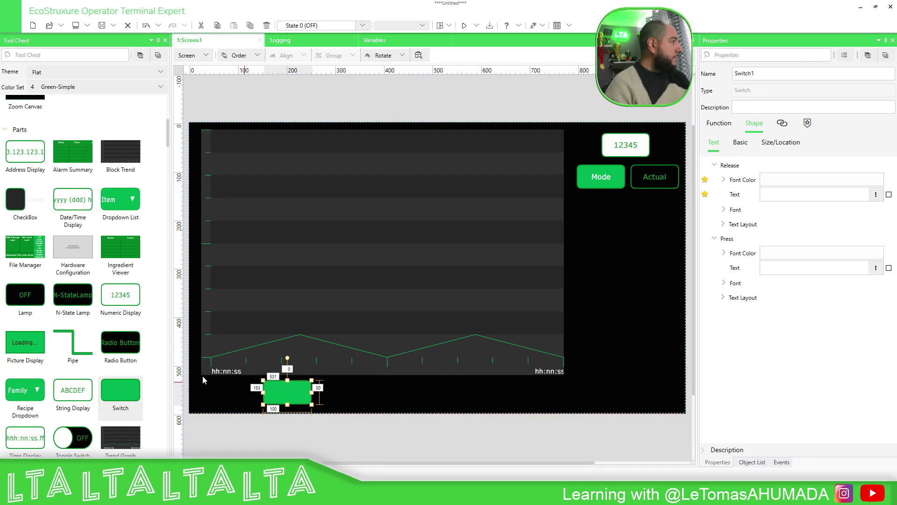
click(472, 375)
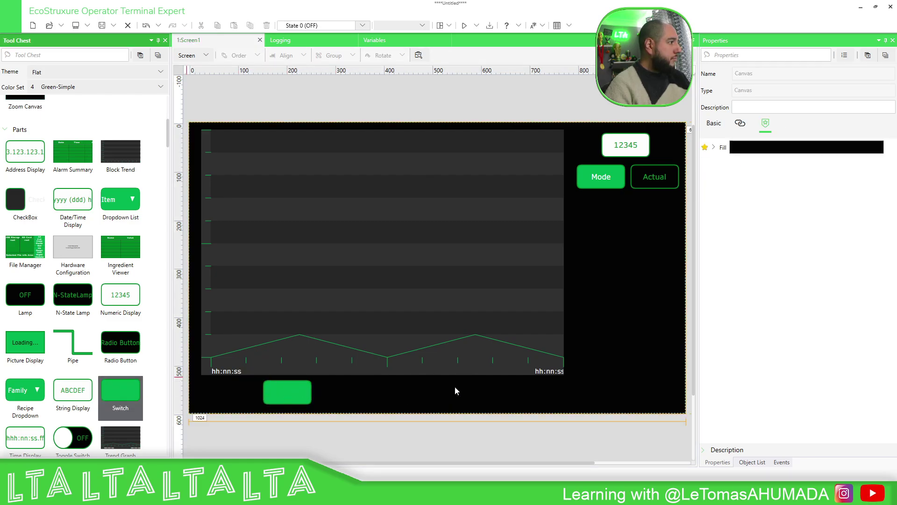
click(457, 392)
drag(457, 394, 466, 395)
drag(299, 389, 313, 386)
drag(460, 392, 462, 392)
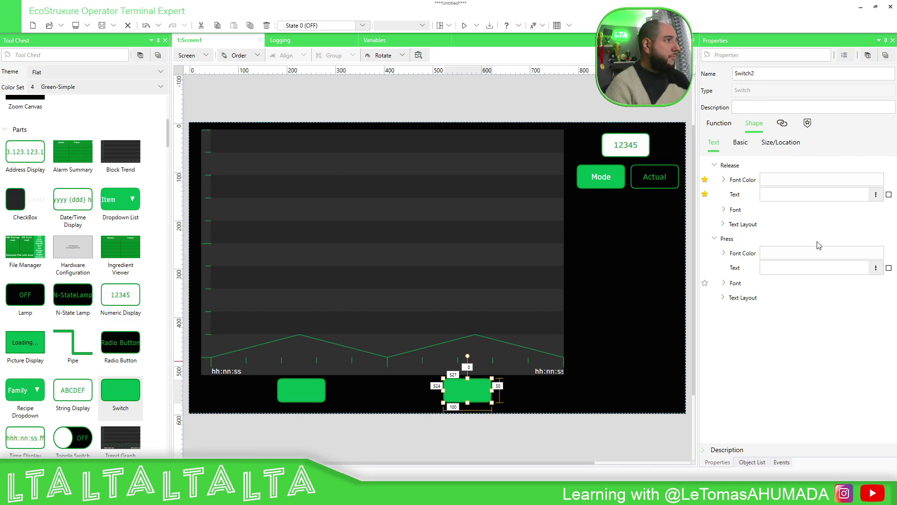
Set the right switch's released and pressed text to > and the left switch's to <.
click(791, 194)
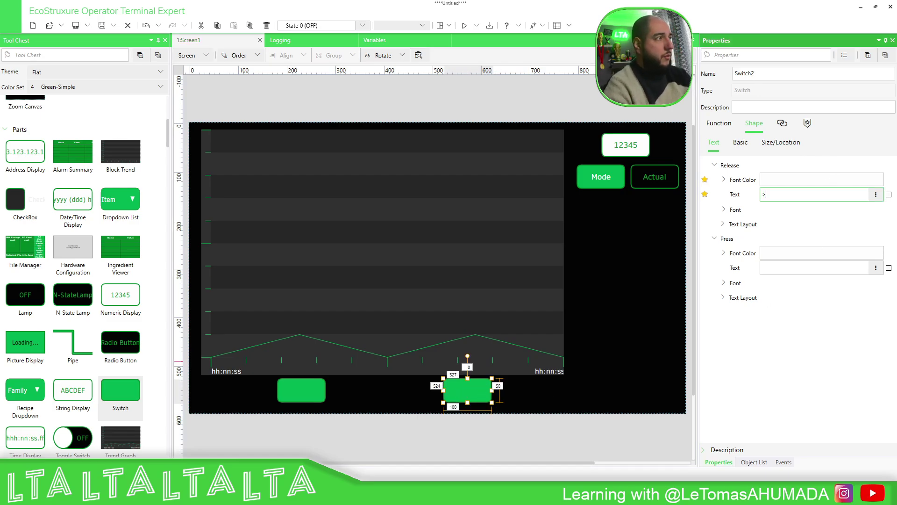
text(>)
click(777, 267)
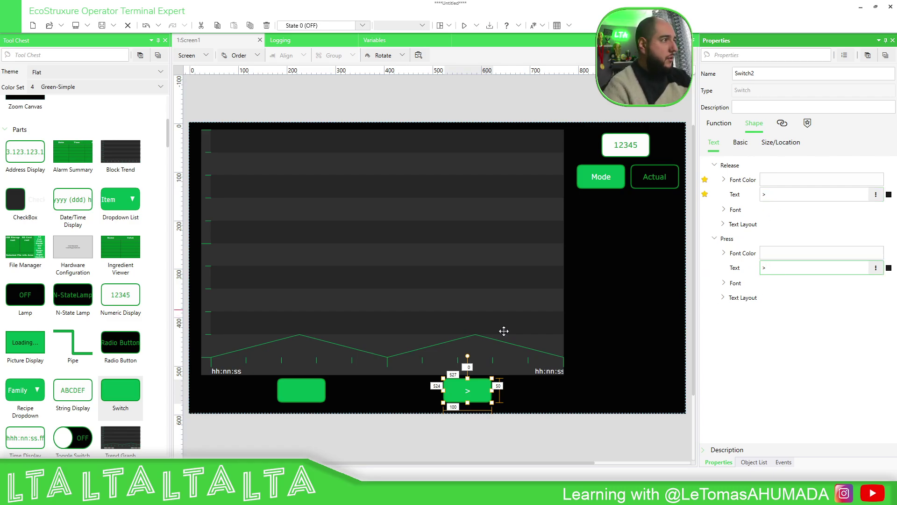
click(317, 388)
click(782, 196)
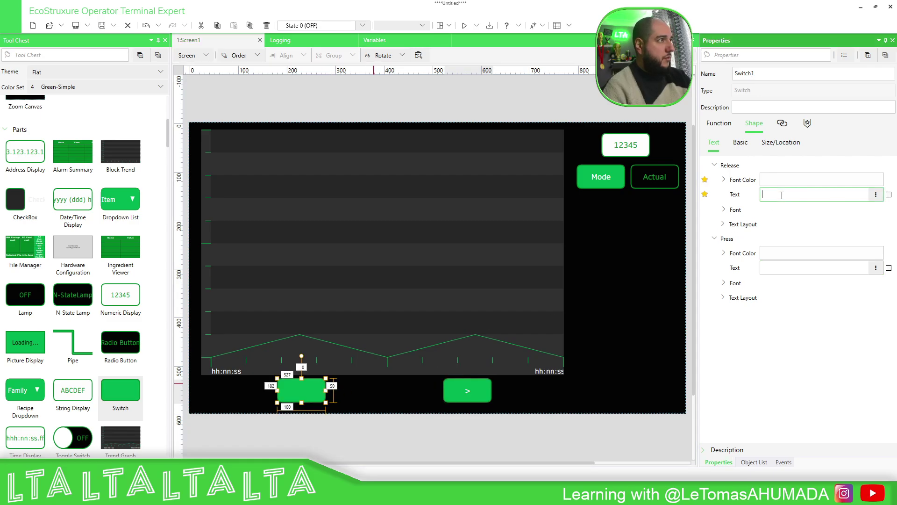
click(771, 267)
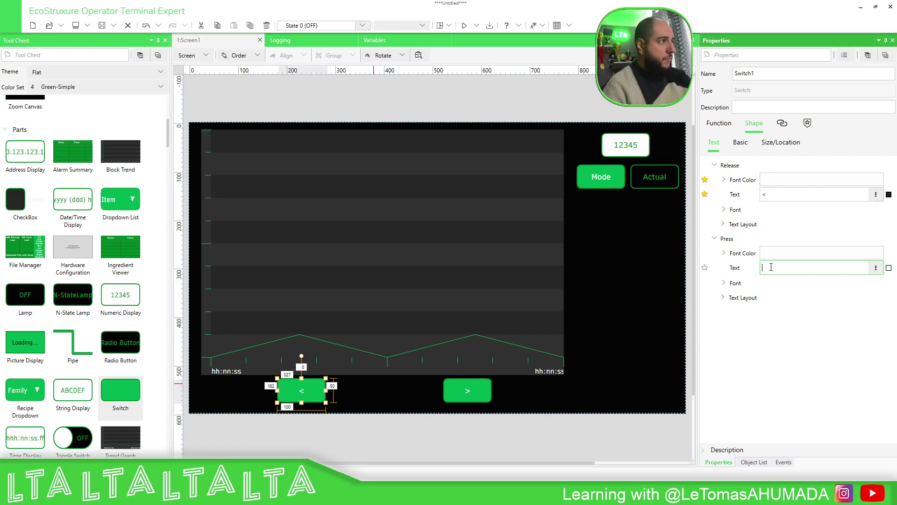
click(601, 336)
Rename the switches Switch_Old and Switch_New, then go to Script view.
click(765, 73)
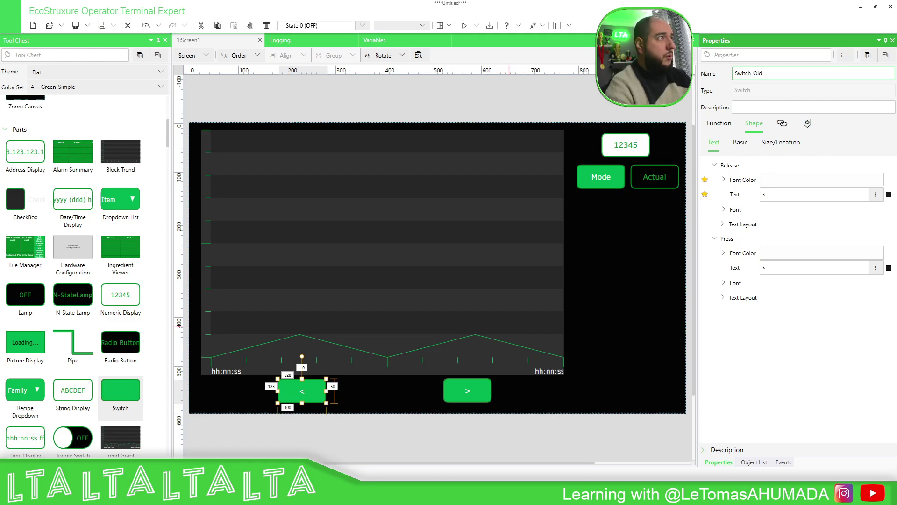
click(467, 390)
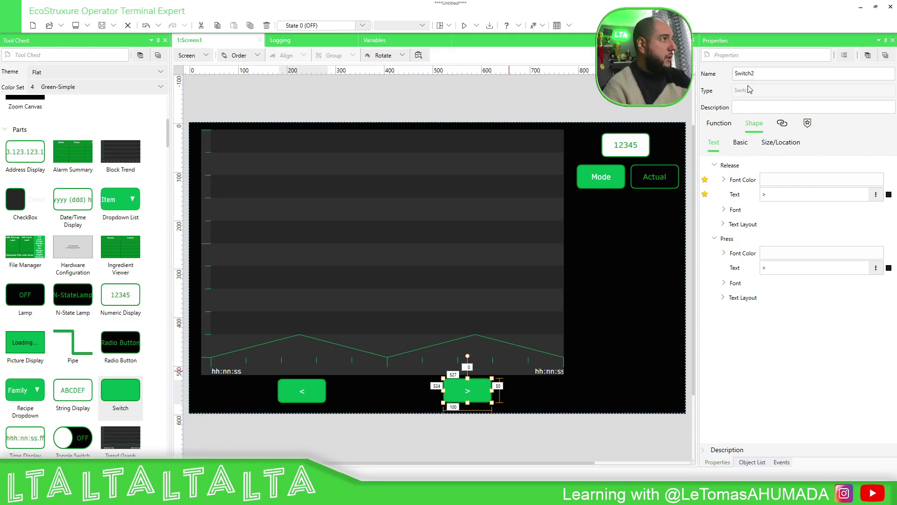
click(759, 73)
text(_New)
click(577, 290)
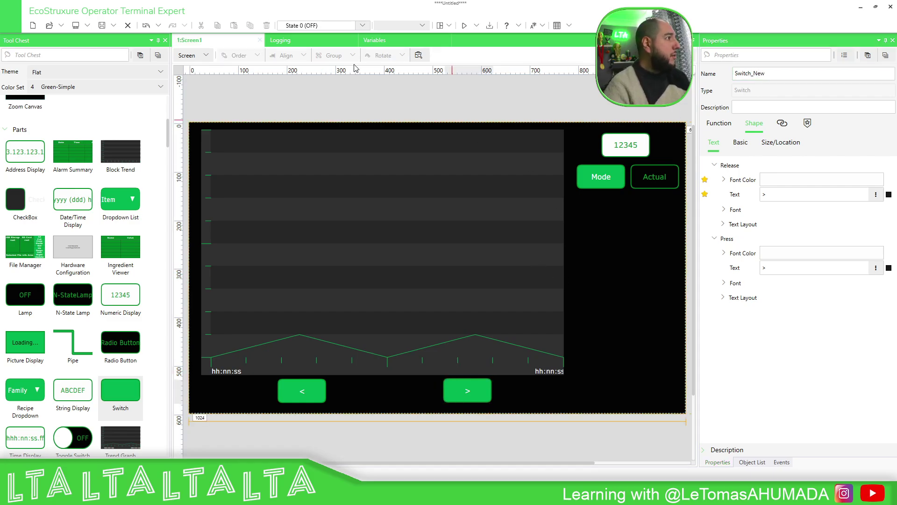
click(210, 55)
Duplicate the existing Switch_Mode click block and set its object to Switch_New.
click(209, 86)
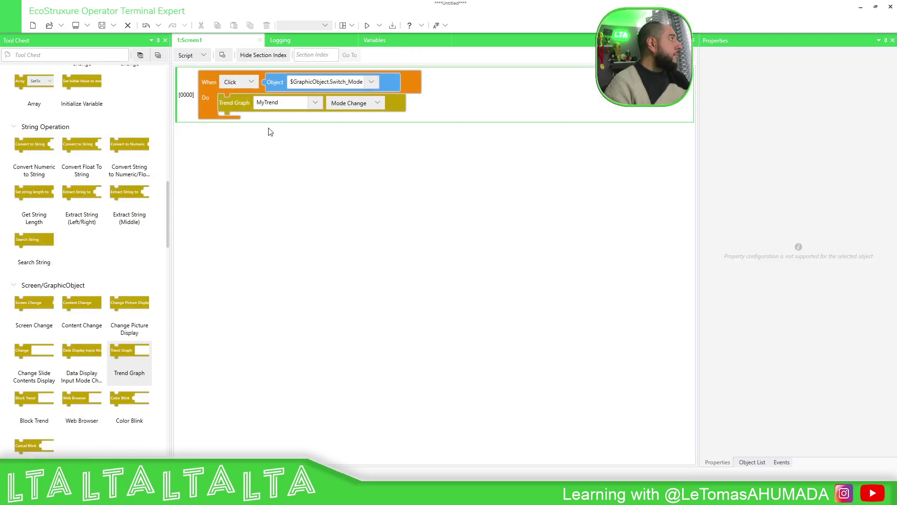
click(202, 88)
key(ctrl+c)
key(ctrl+v)
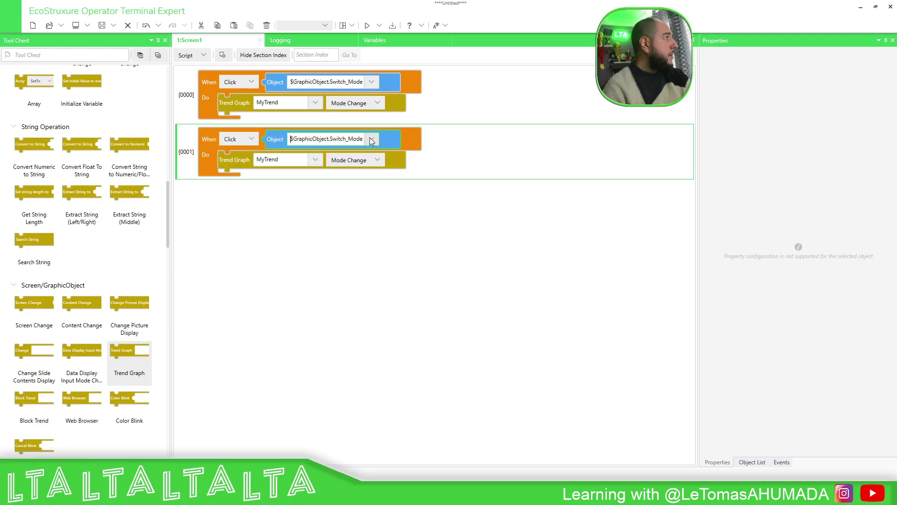
click(370, 139)
click(331, 155)
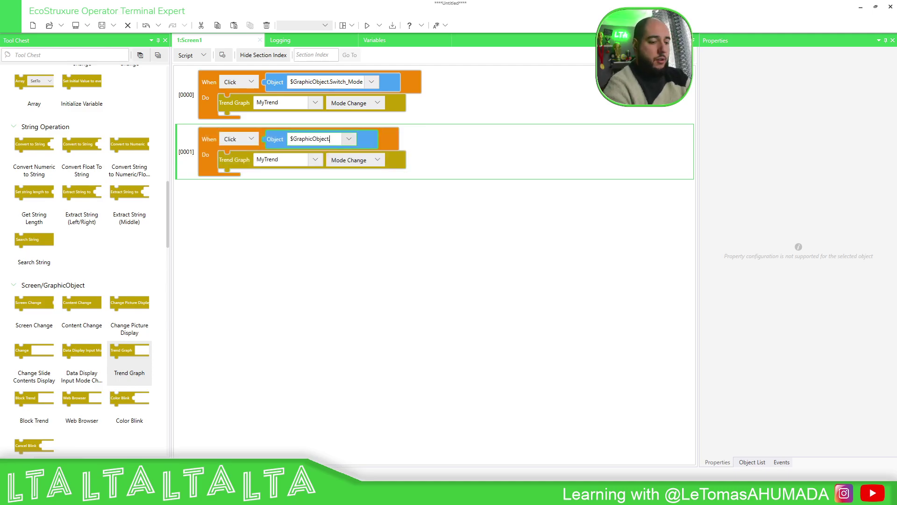
text(.)
key(Down)
key(Down)
key(Down)
key(Down)
key(Down)
key(Return)
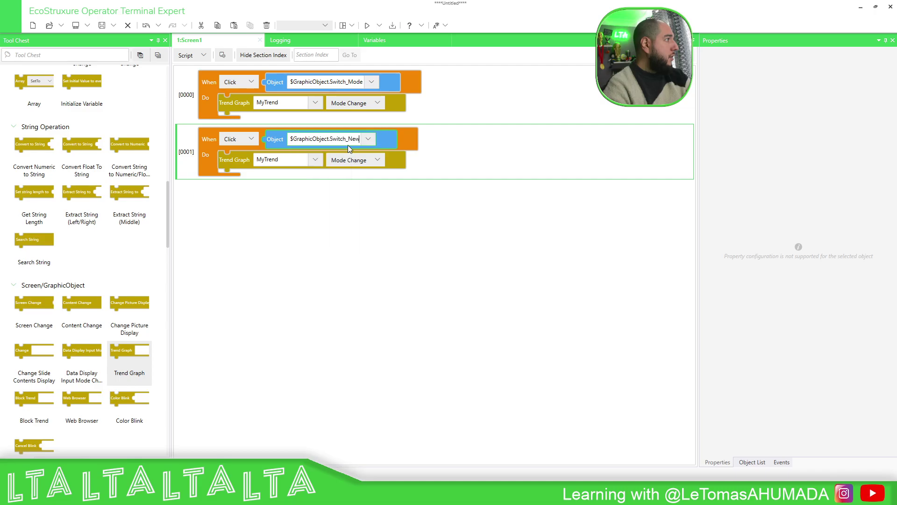
click(386, 161)
Make the Switch_New block move MyTrend's plot to new time by 5 Second.
click(377, 160)
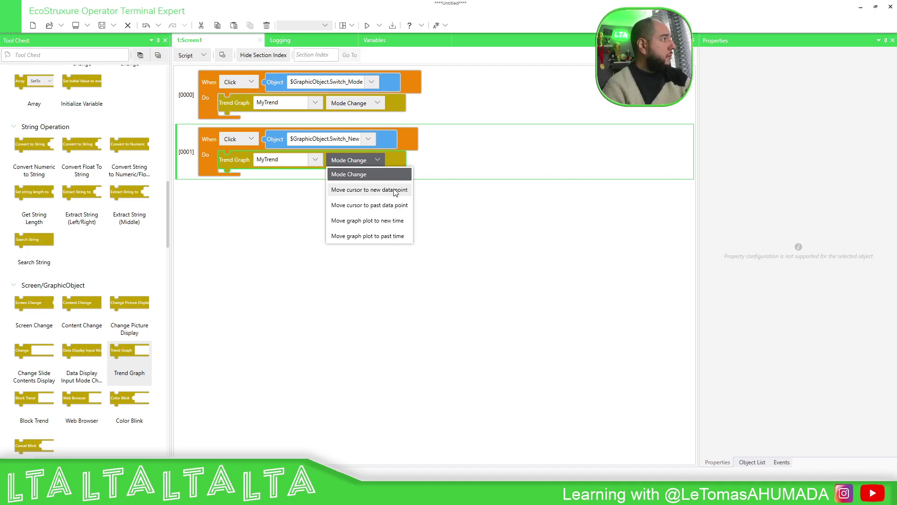
click(380, 225)
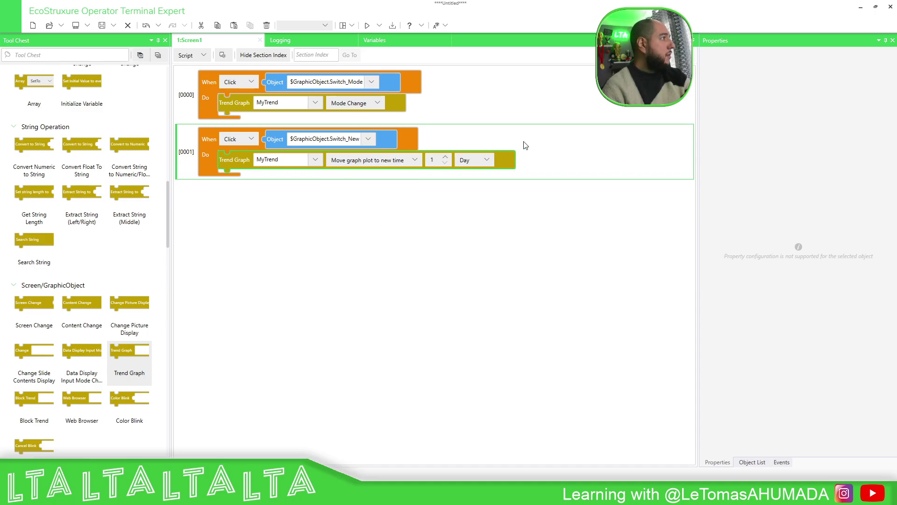
click(487, 157)
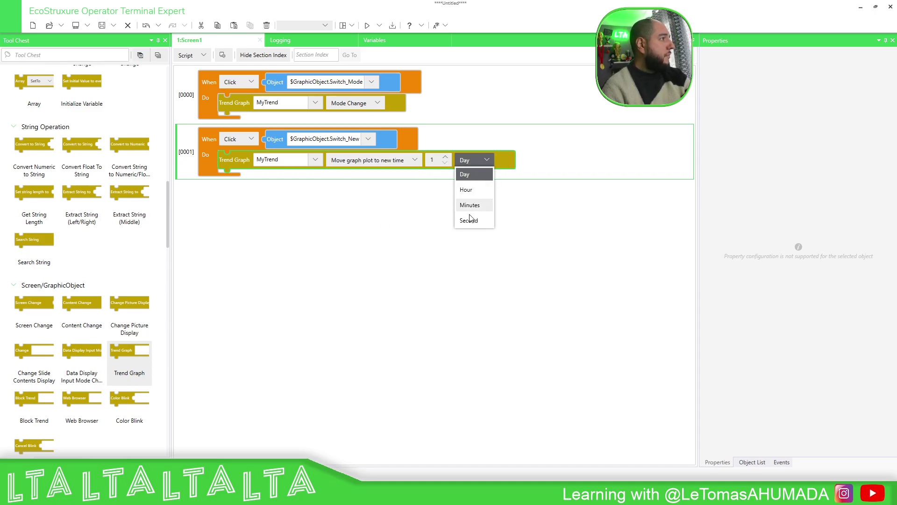
click(472, 220)
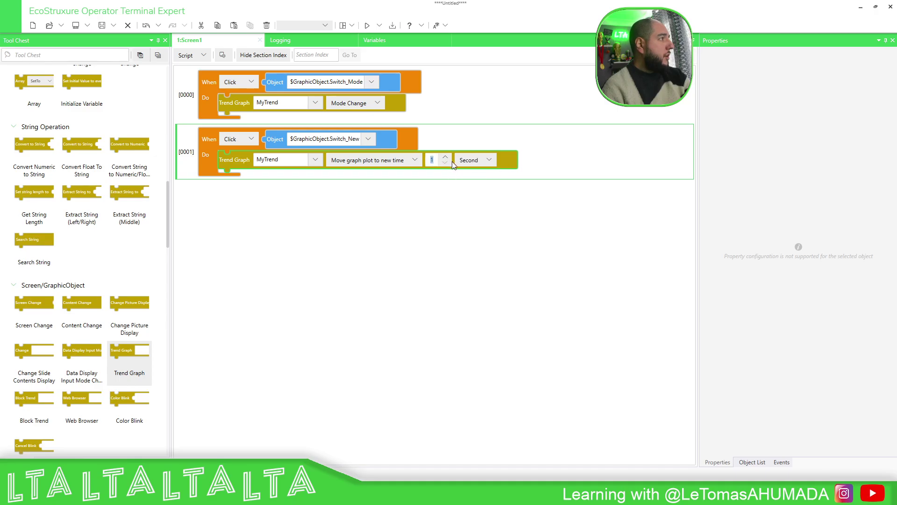
text(5)
Paste another copy for Switch_Old that moves the plot 5 seconds to past time.
click(324, 195)
key(ctrl+v)
click(416, 217)
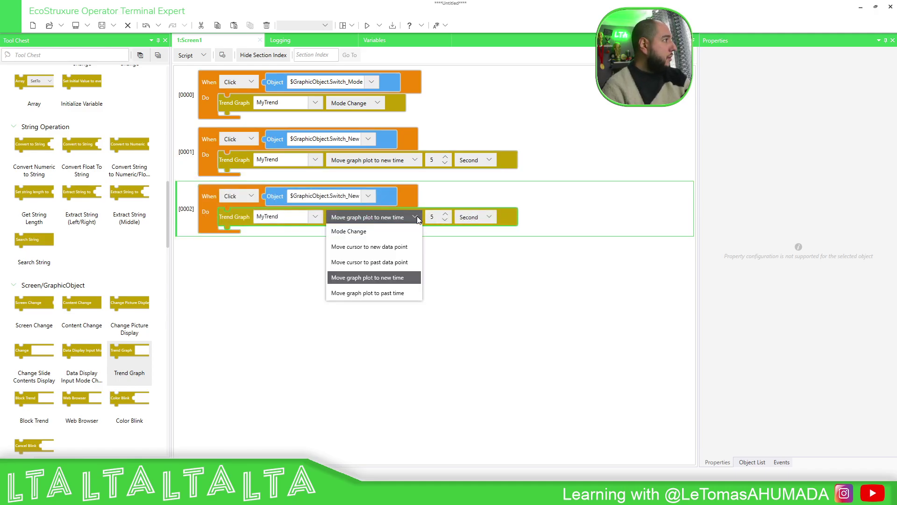
click(392, 294)
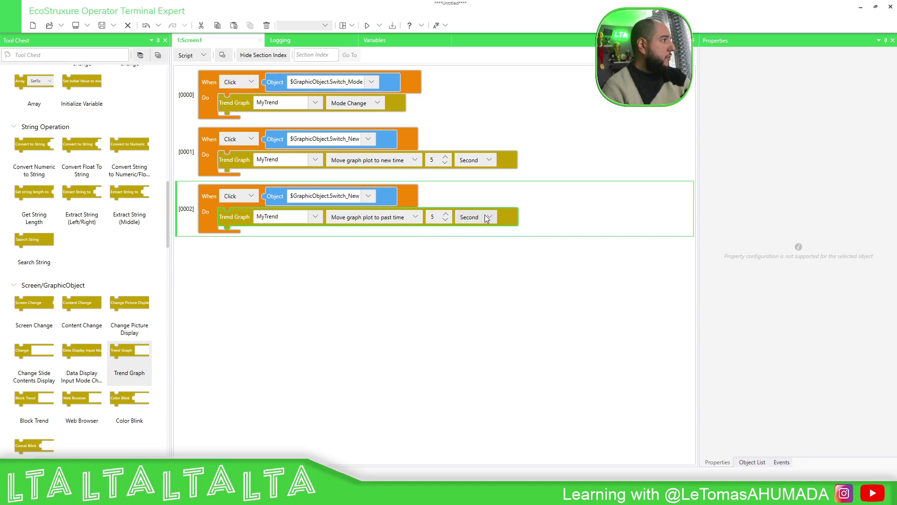
double_click(370, 197)
text(Old)
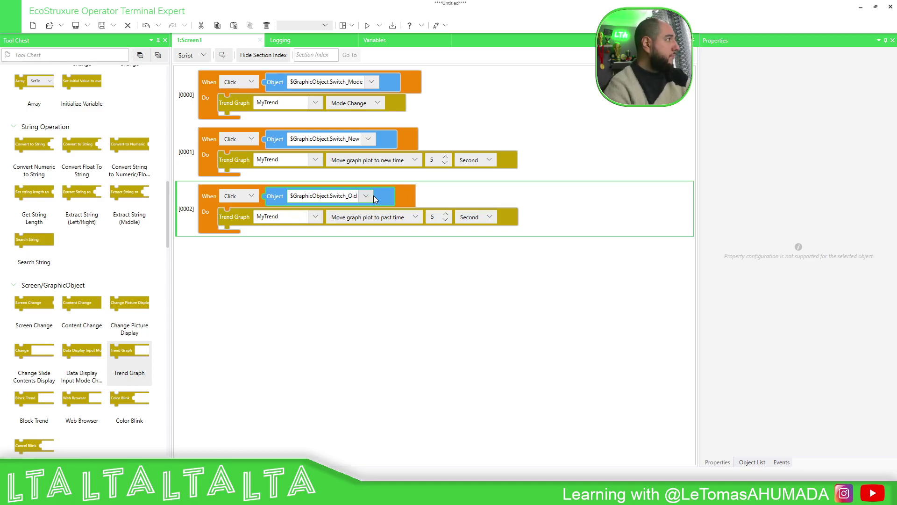
click(451, 196)
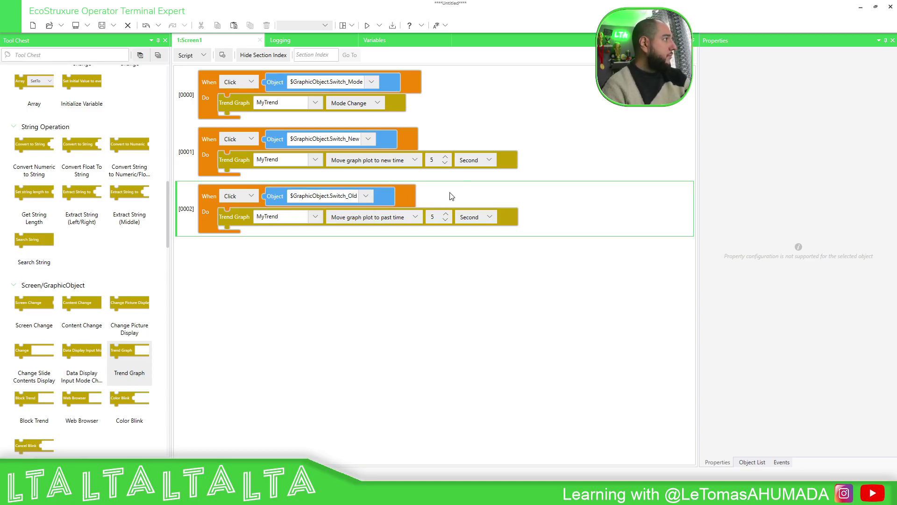
Back on the screen, add a Text Box beside the trend with the text Cursor.
click(190, 55)
click(193, 69)
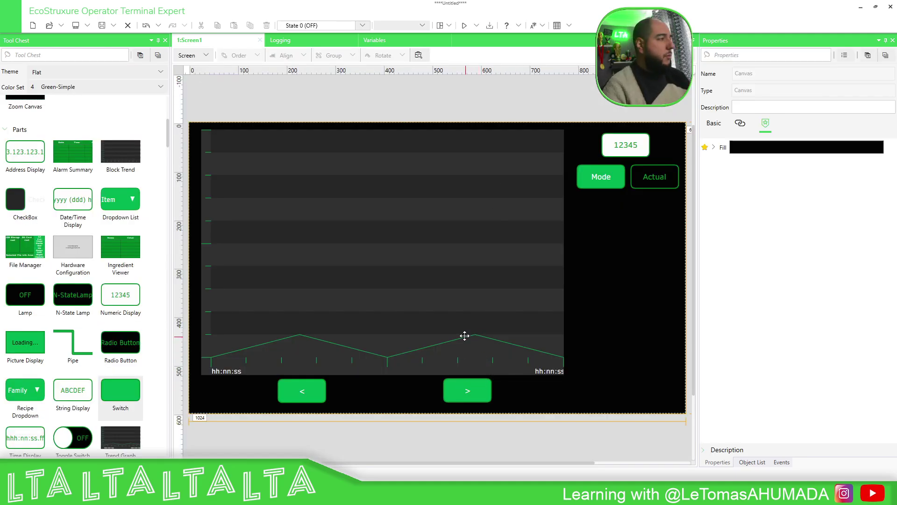
click(467, 392)
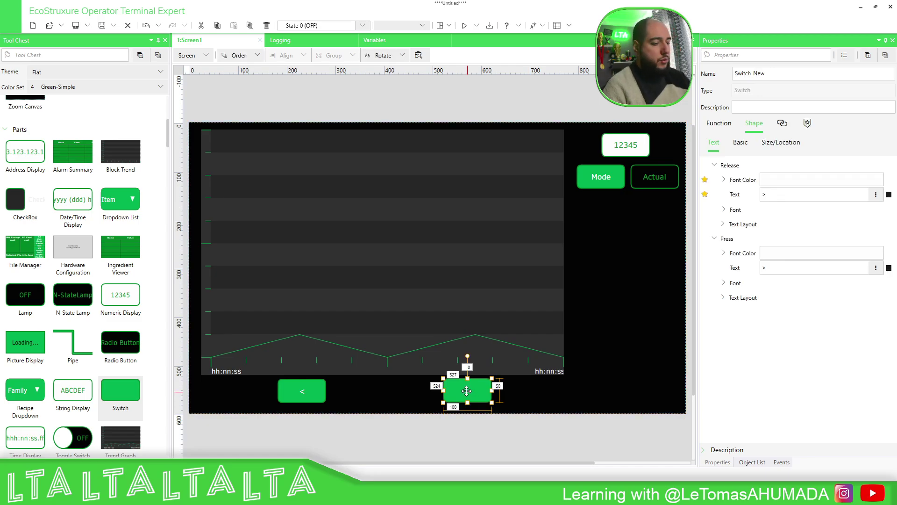
scroll(71, 303, down, 10)
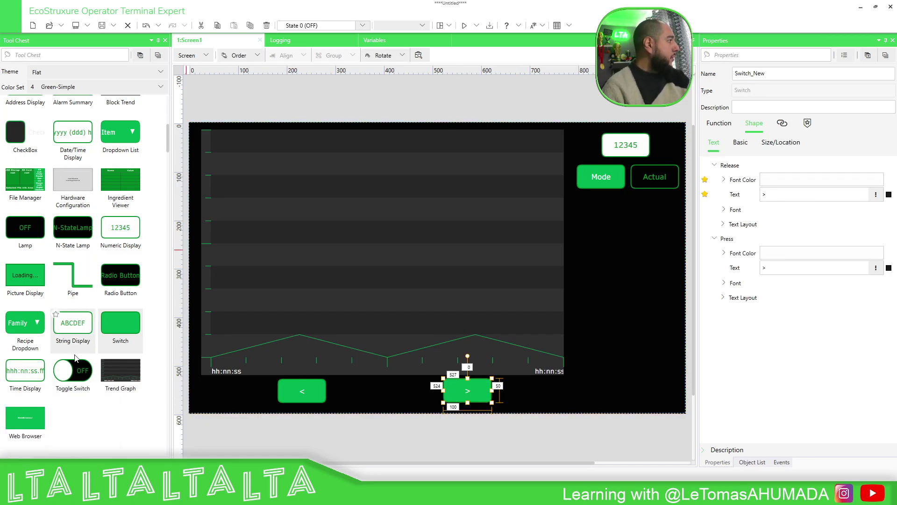
scroll(93, 341, down, 10)
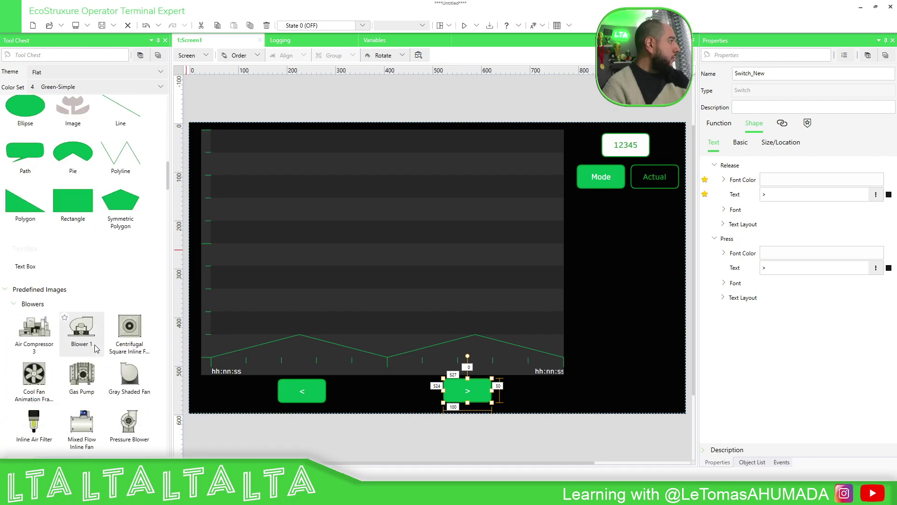
drag(25, 255, 622, 206)
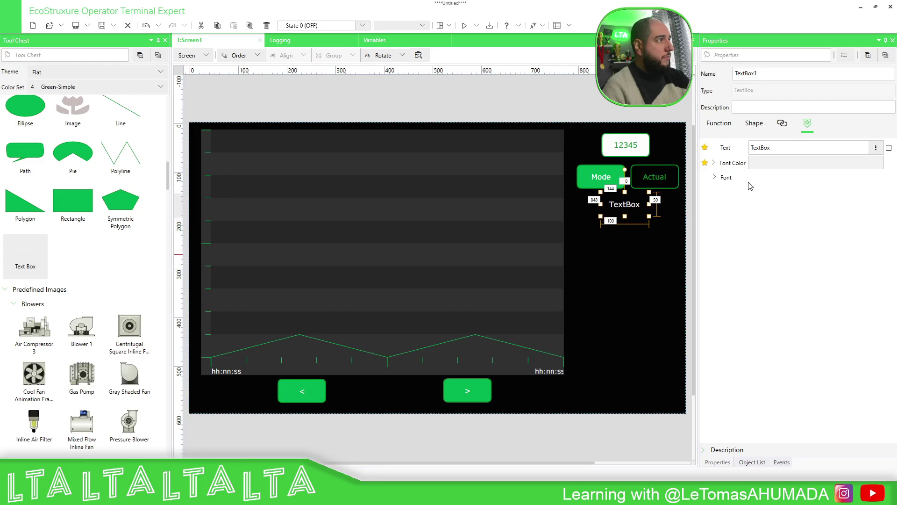
double_click(780, 149)
text(Cursor)
click(517, 324)
Copy the < and > switches up beside the Cursor label.
click(304, 387)
ctrl+click(461, 388)
drag(462, 389, 654, 230)
click(553, 233)
drag(530, 230, 616, 230)
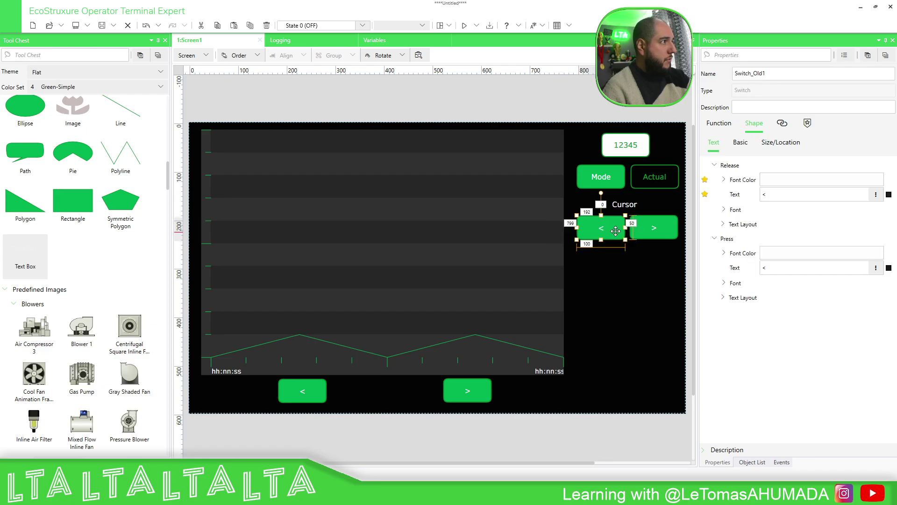
Rename the copied switches Switch_CursorOld and Switch_CursorNew.
click(754, 74)
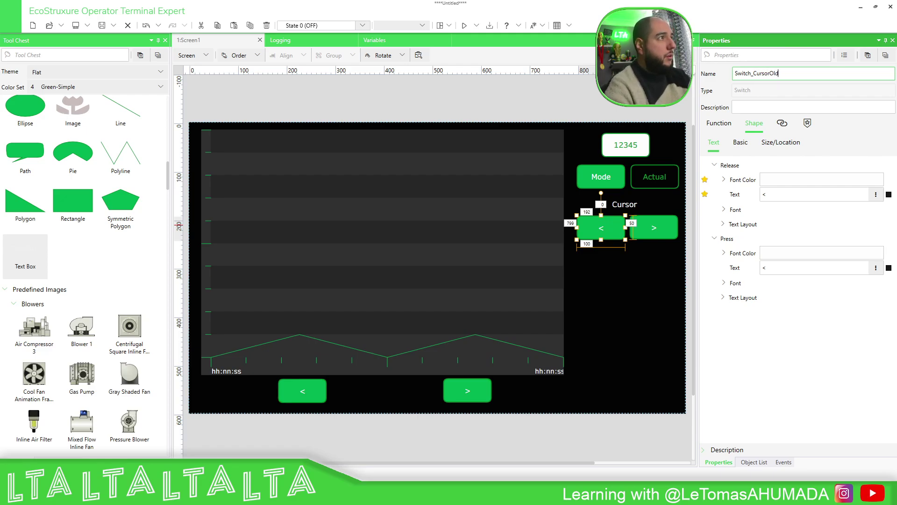
click(665, 223)
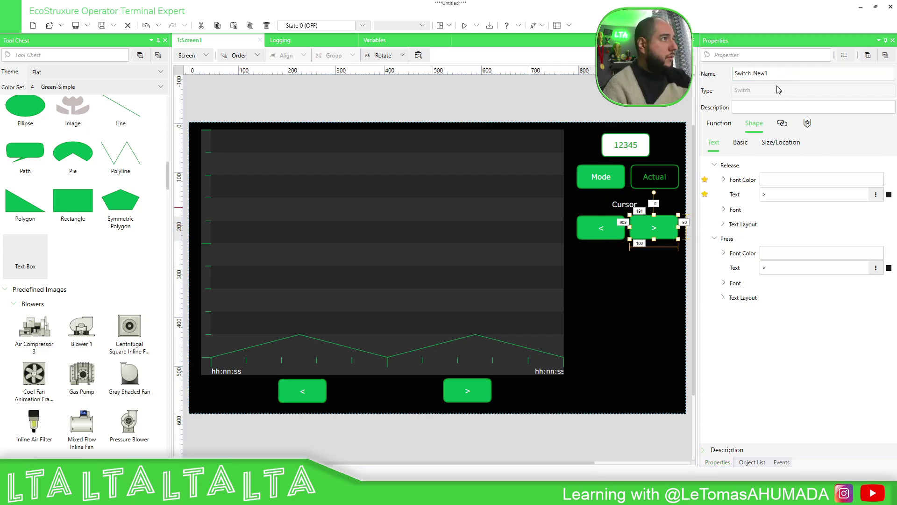
click(755, 74)
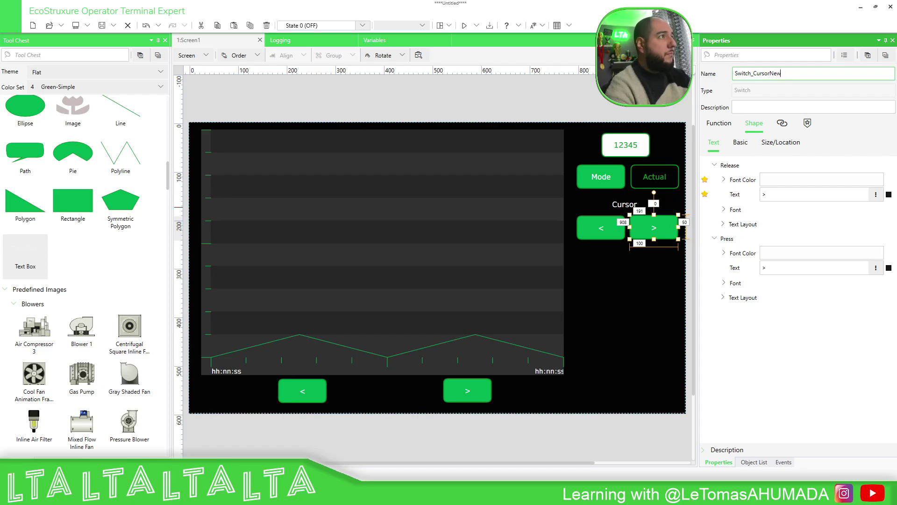
click(627, 283)
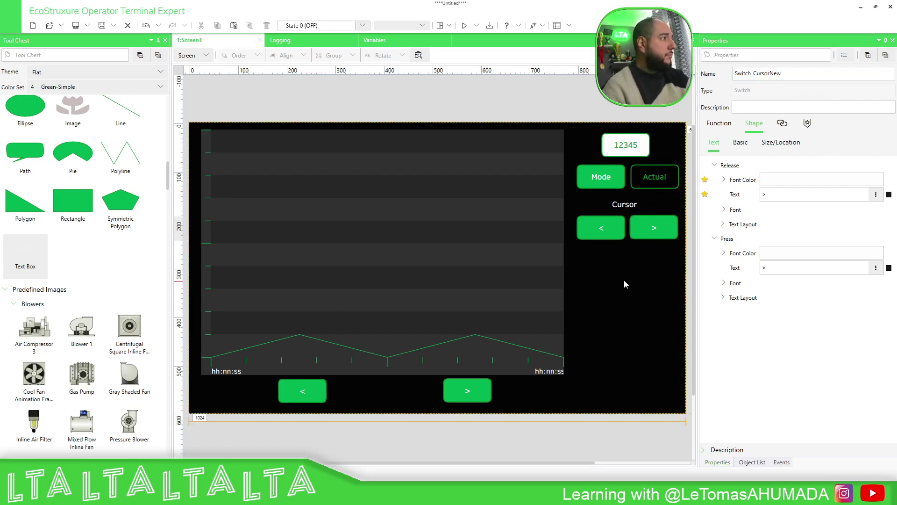
In the script, duplicate block [0001] as a Switch_CursorNew block that moves the cursor to new data point.
click(193, 57)
click(186, 85)
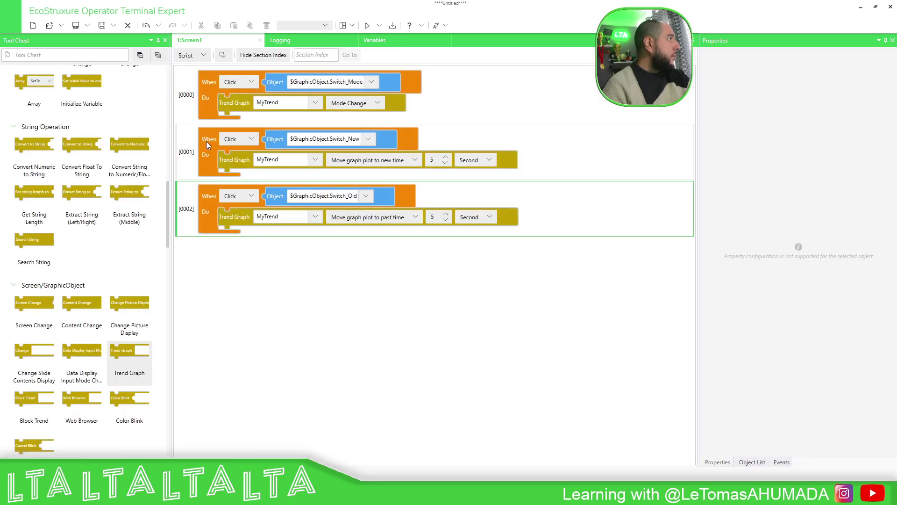
click(208, 140)
key(ctrl+c)
key(ctrl+v)
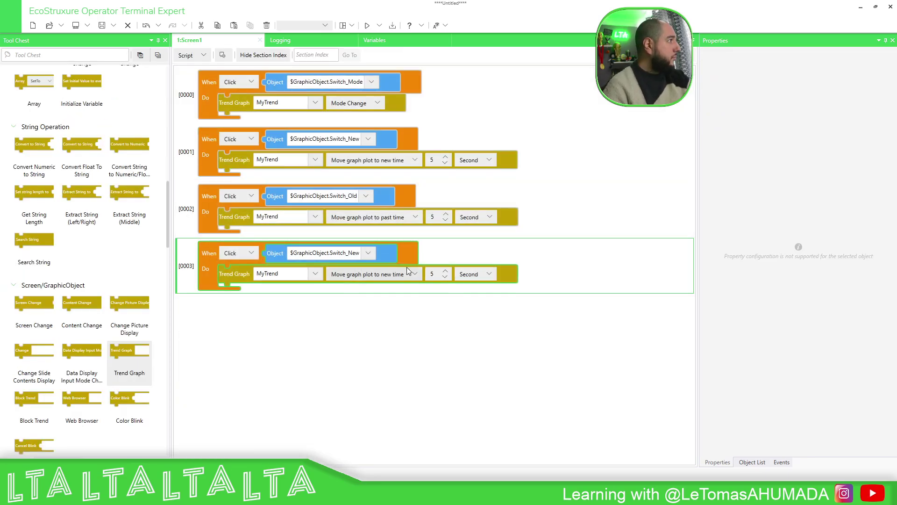
click(347, 252)
text(Cursor)
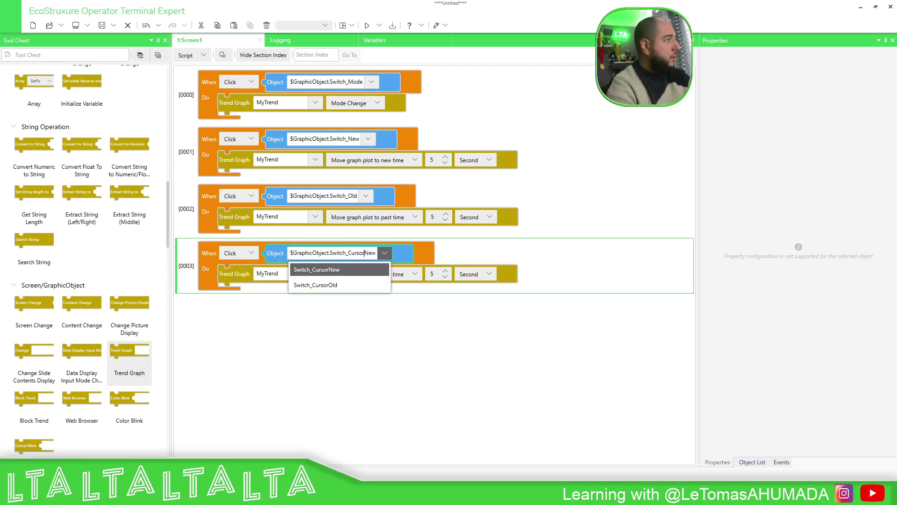
key(Return)
click(373, 278)
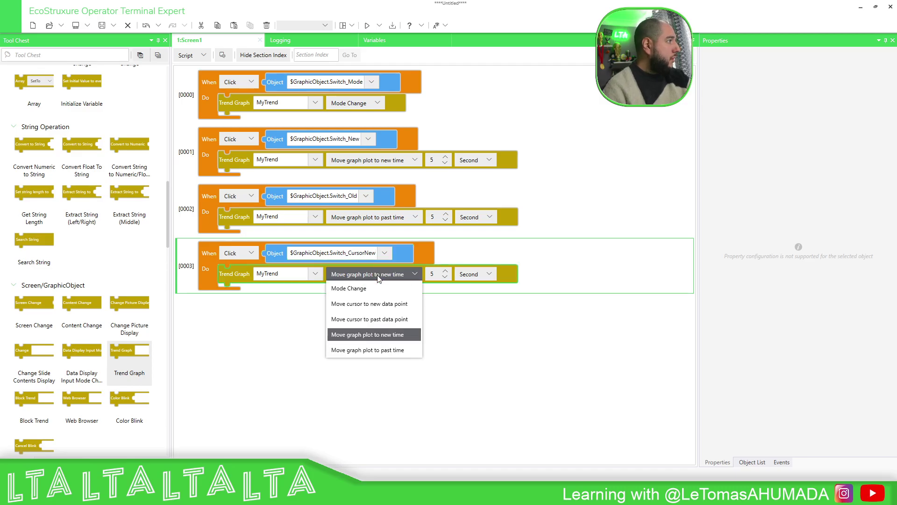
click(401, 304)
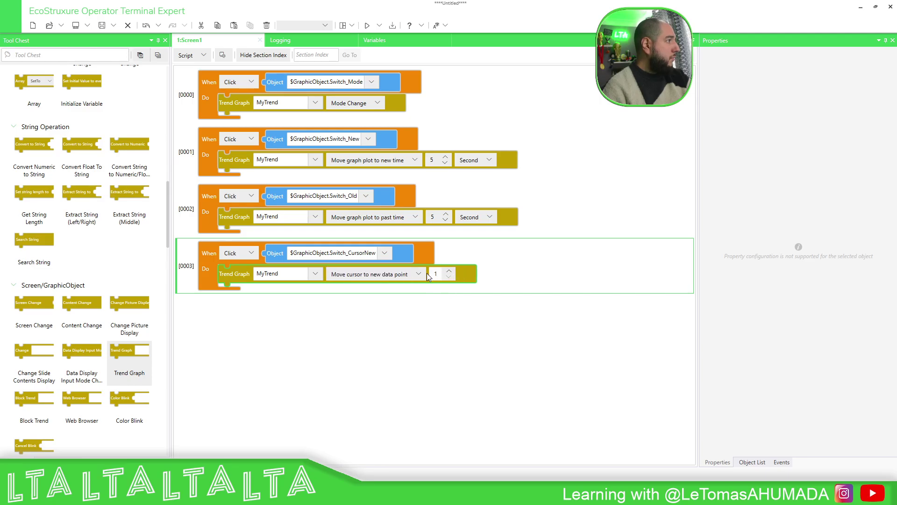
Duplicate it as a Switch_CursorOld block moving the cursor to past data point, then return to the screen.
click(203, 253)
key(ctrl+c)
key(ctrl+v)
click(371, 309)
double_click(376, 310)
key(End)
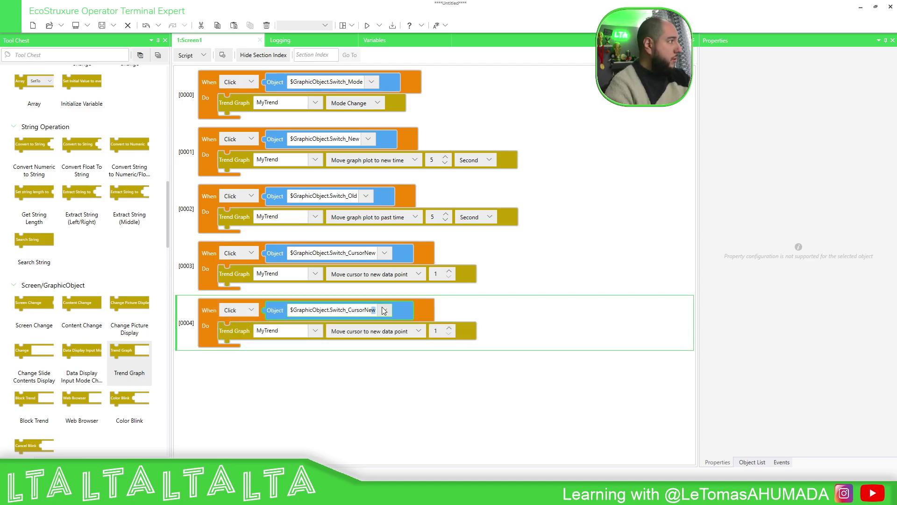
text(Old)
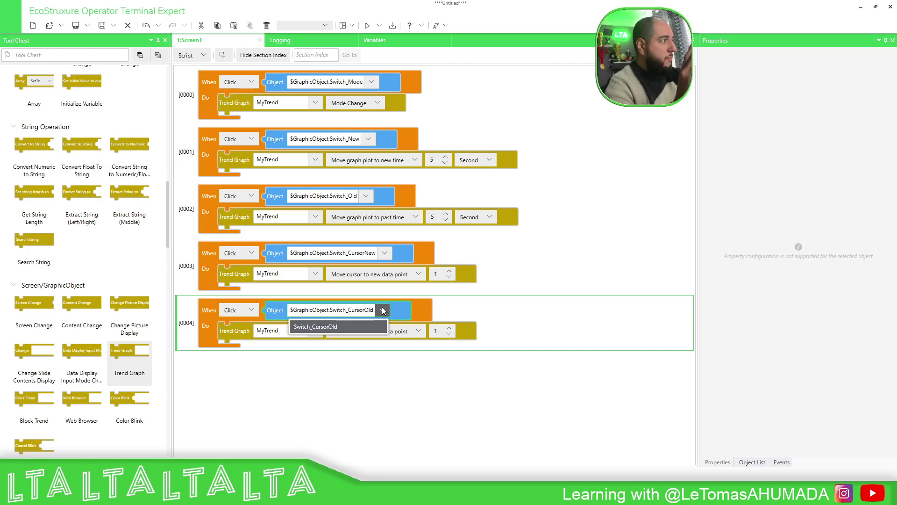
click(349, 325)
click(410, 332)
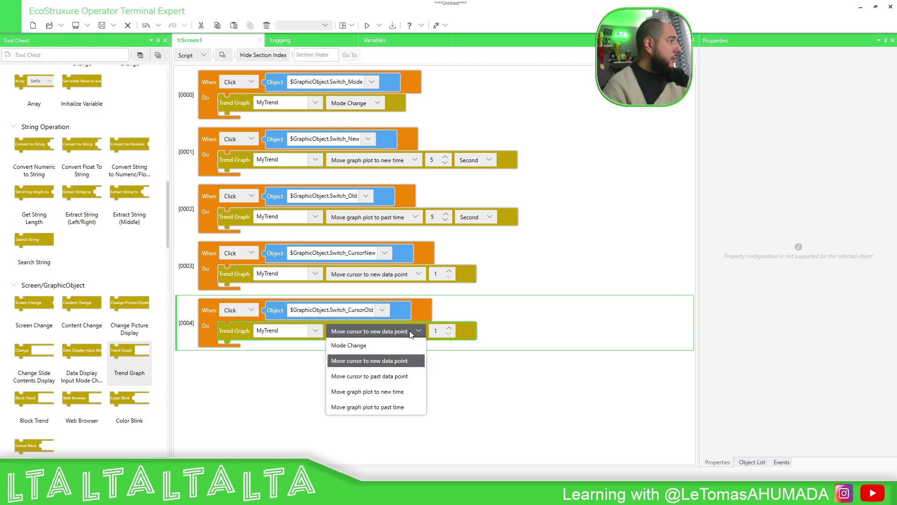
click(393, 376)
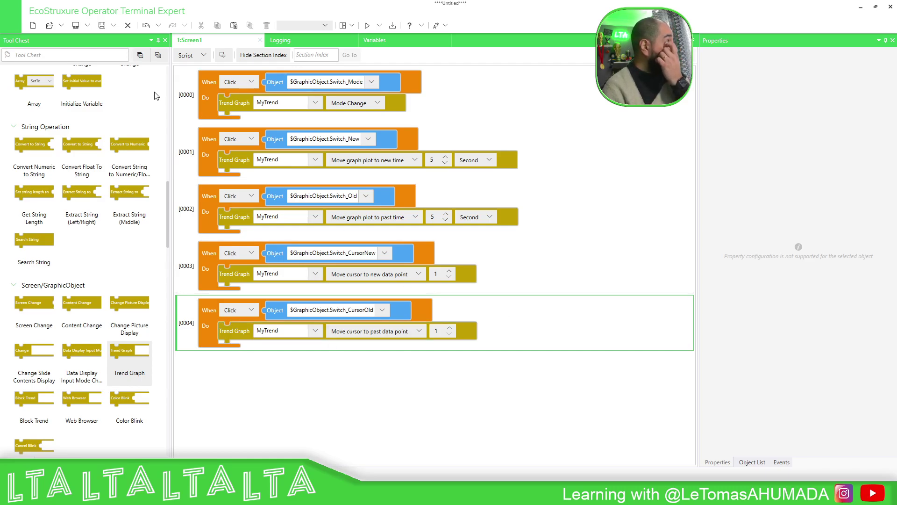
click(204, 56)
click(196, 72)
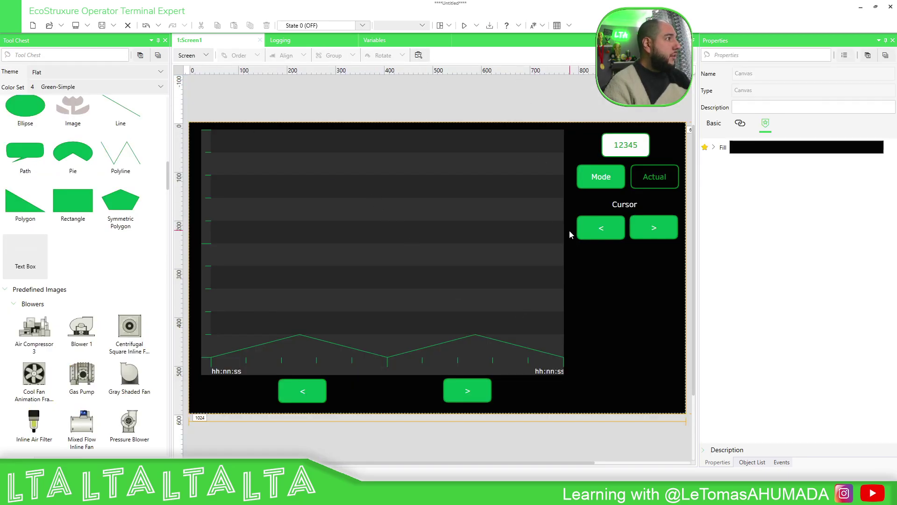
Show the Project Explorer and open the < cursor button's Size/Location and visibility properties.
click(607, 225)
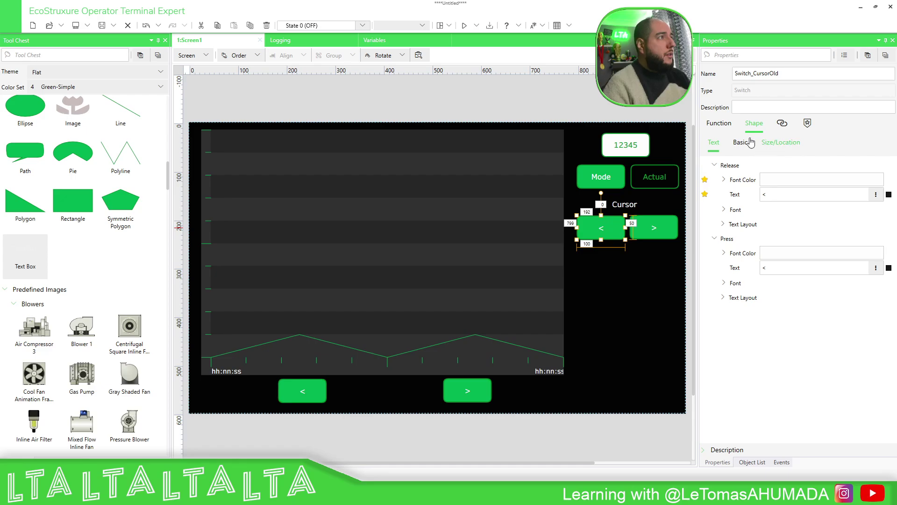
click(741, 142)
click(771, 145)
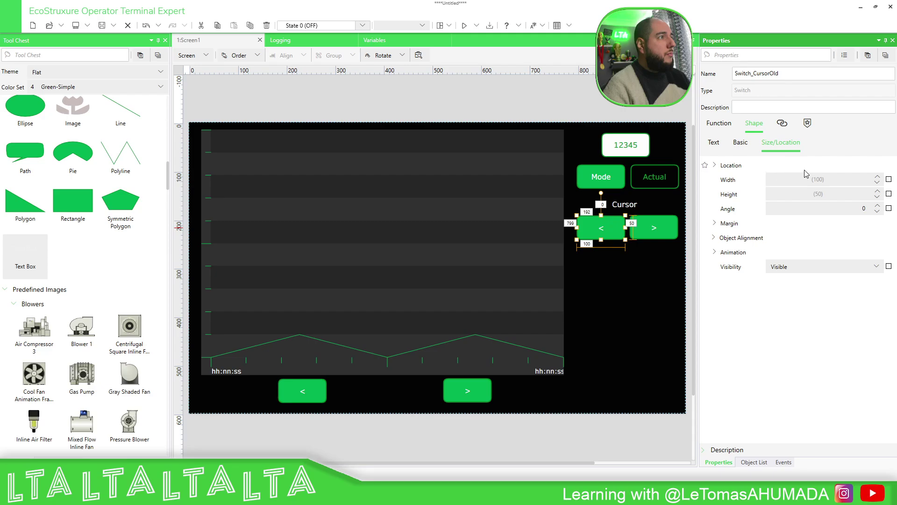
click(740, 142)
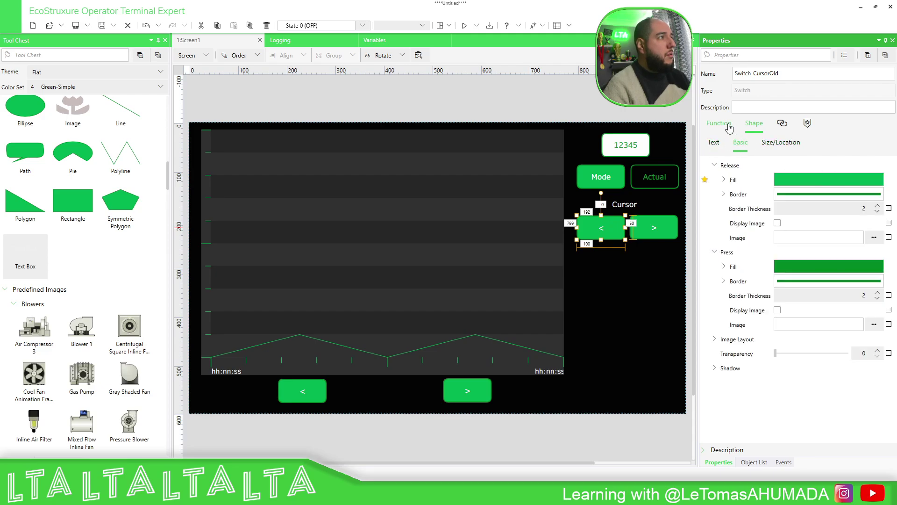
click(729, 125)
click(752, 123)
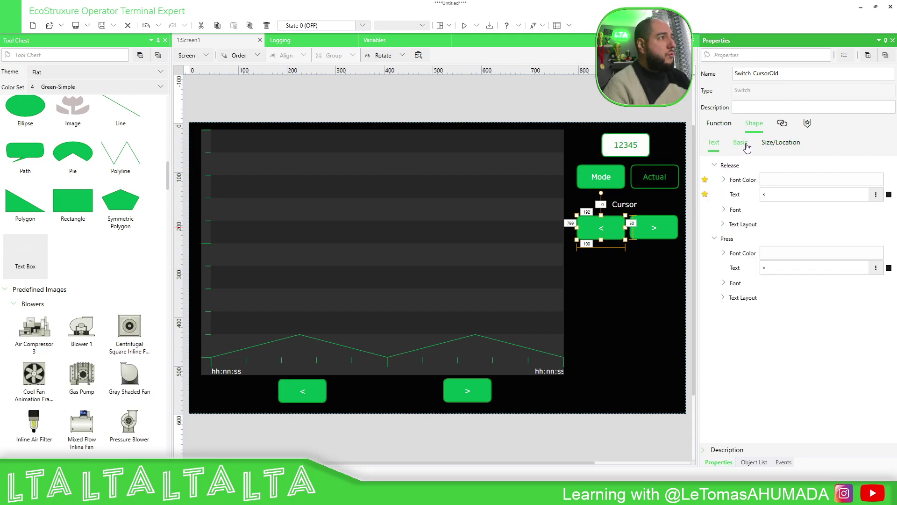
click(623, 294)
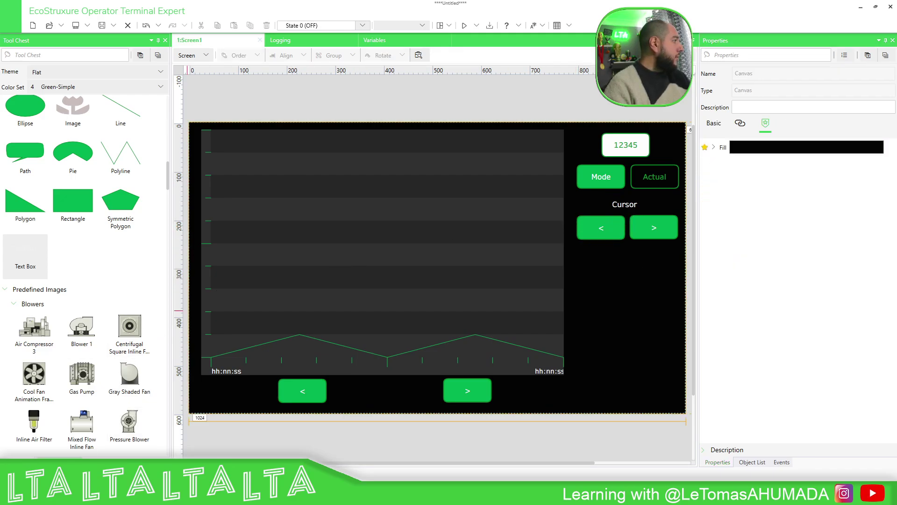
click(28, 461)
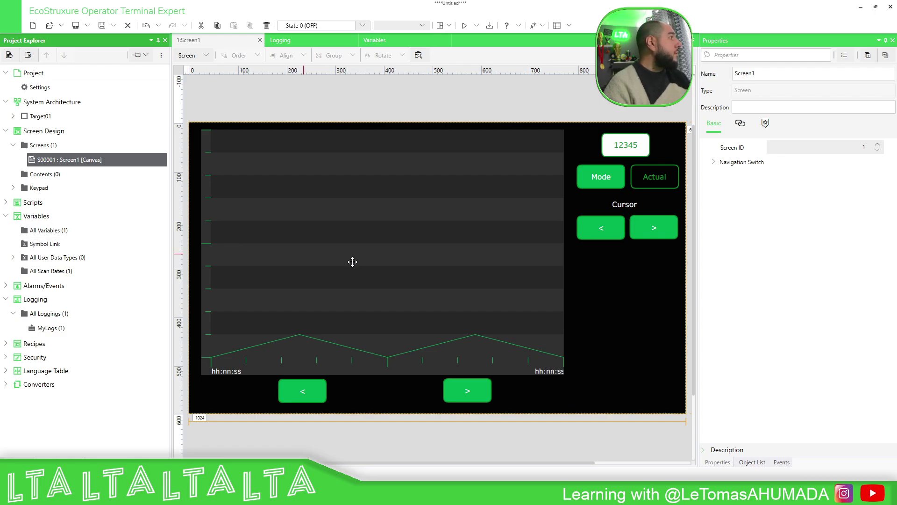
click(605, 228)
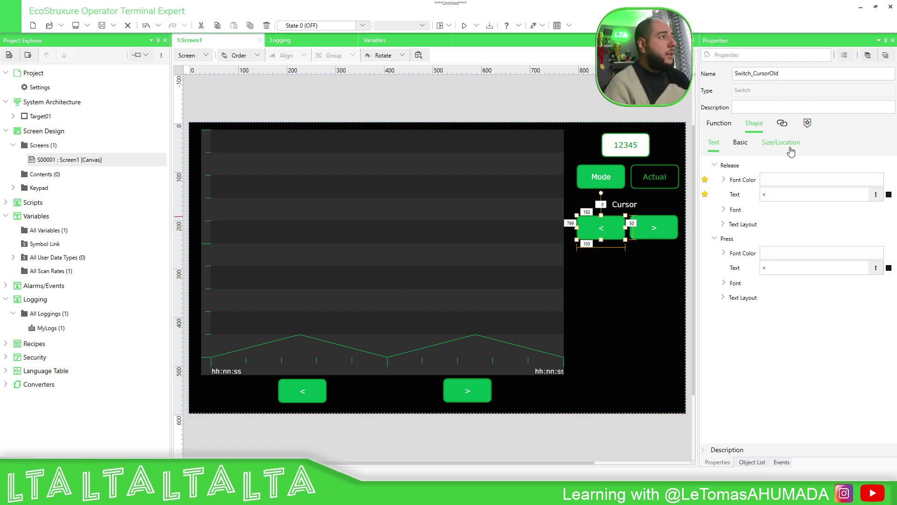
click(793, 145)
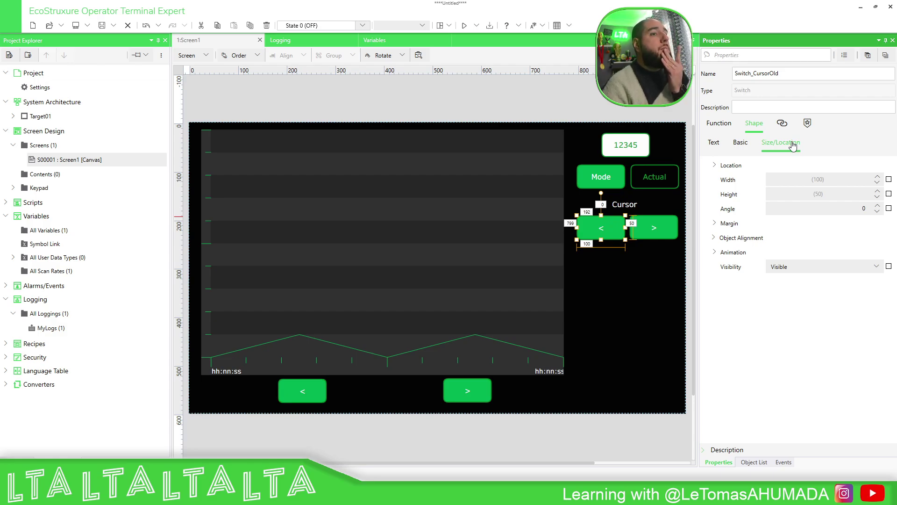
Bind Switch_CursorOld's visibility to $GraphicObject.MyTrend.DisplayMode.
click(850, 267)
click(888, 266)
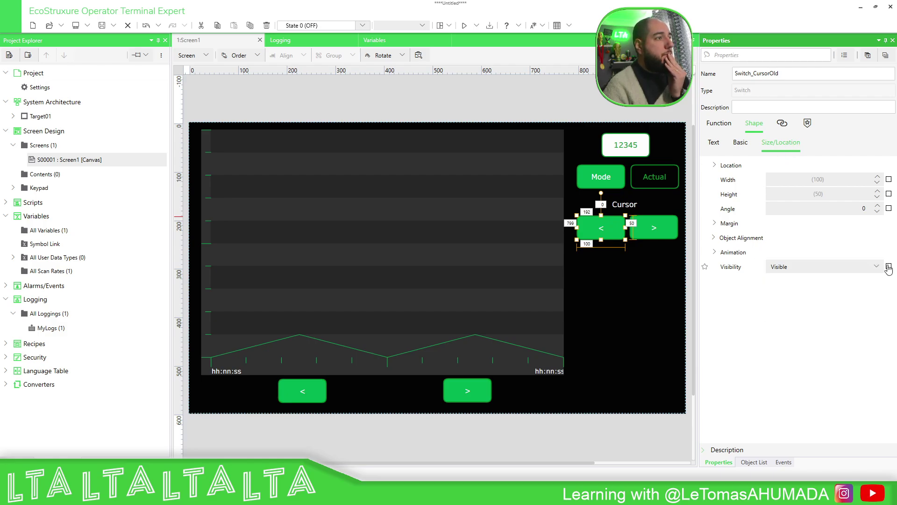
click(889, 266)
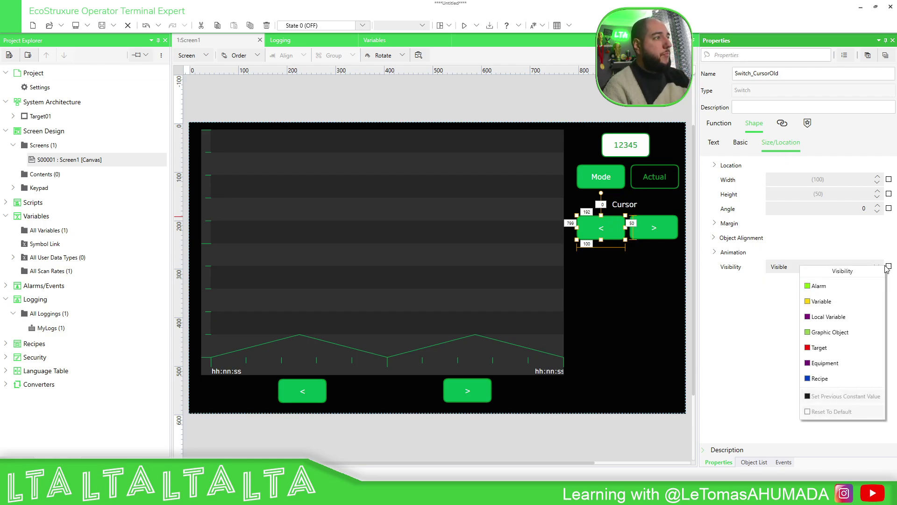
click(830, 331)
click(316, 212)
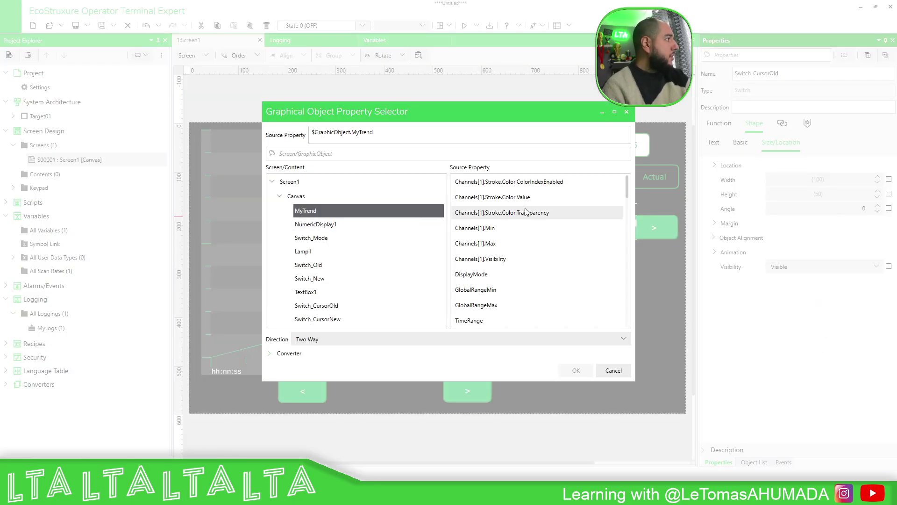
click(502, 274)
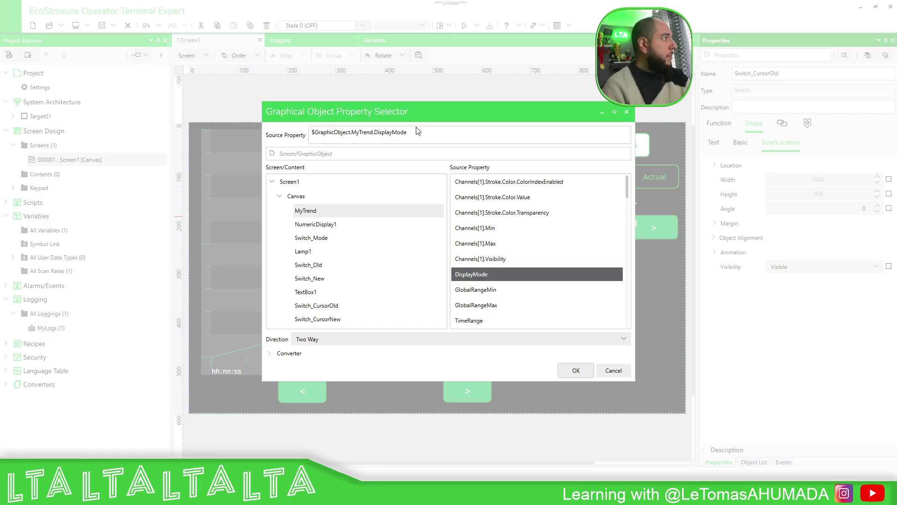
click(434, 140)
key(ctrl+a)
key(ctrl+c)
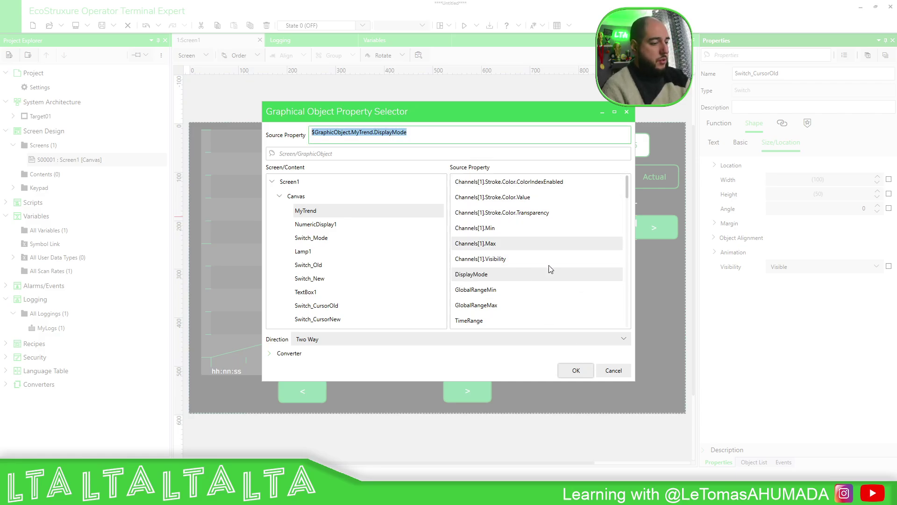
click(585, 373)
Bind Switch_CursorNew's visibility to the same MyTrend DisplayMode property.
click(655, 229)
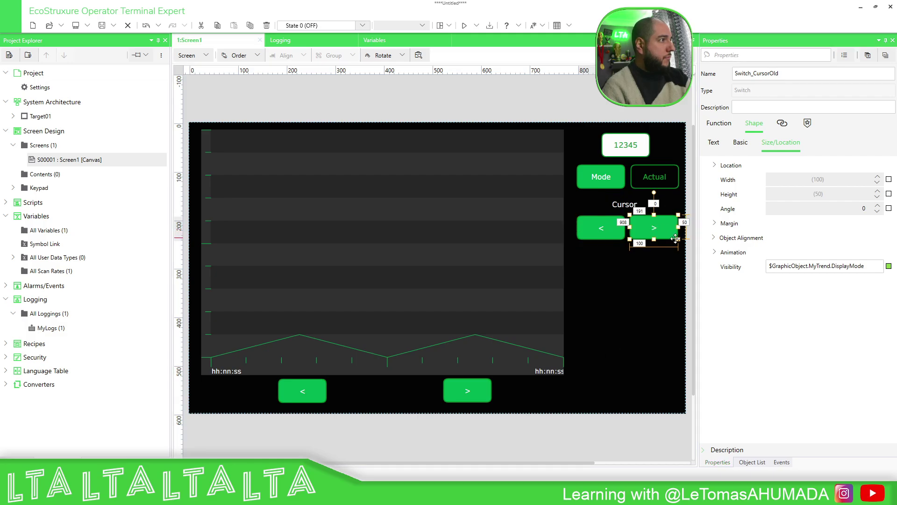
click(876, 266)
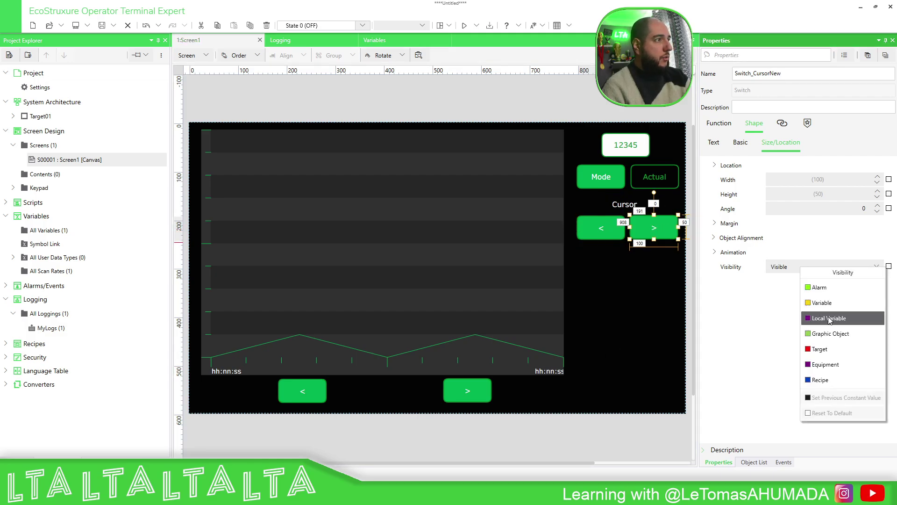
click(831, 333)
key(ctrl+v)
click(574, 370)
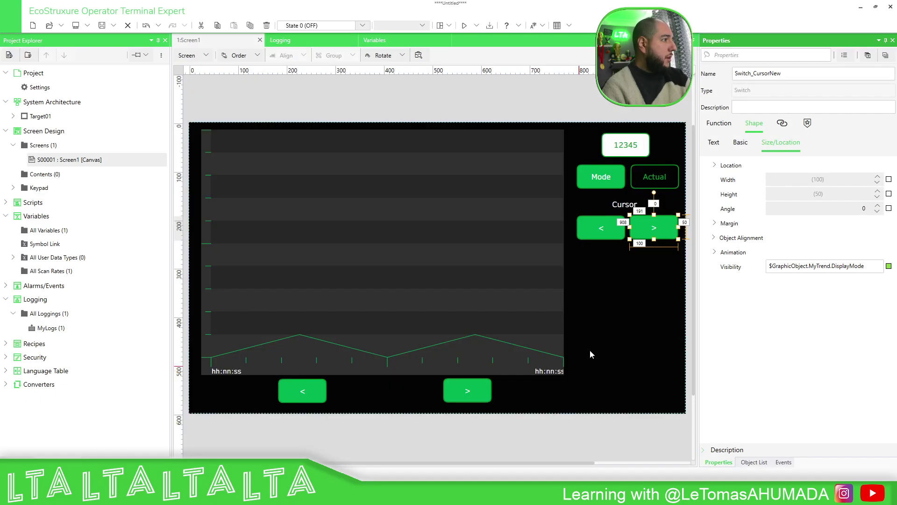
Bind the Cursor label's visibility to MyTrend's DisplayMode.
click(631, 203)
click(758, 125)
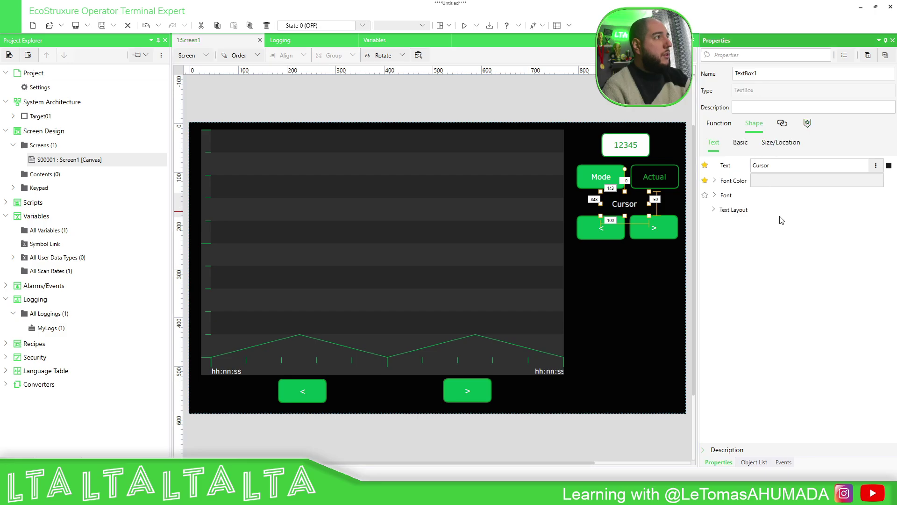
click(767, 144)
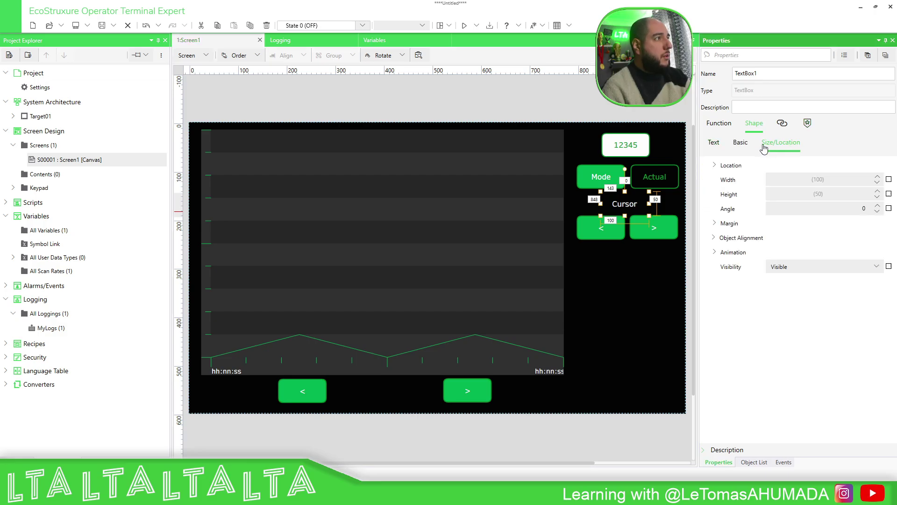
click(889, 268)
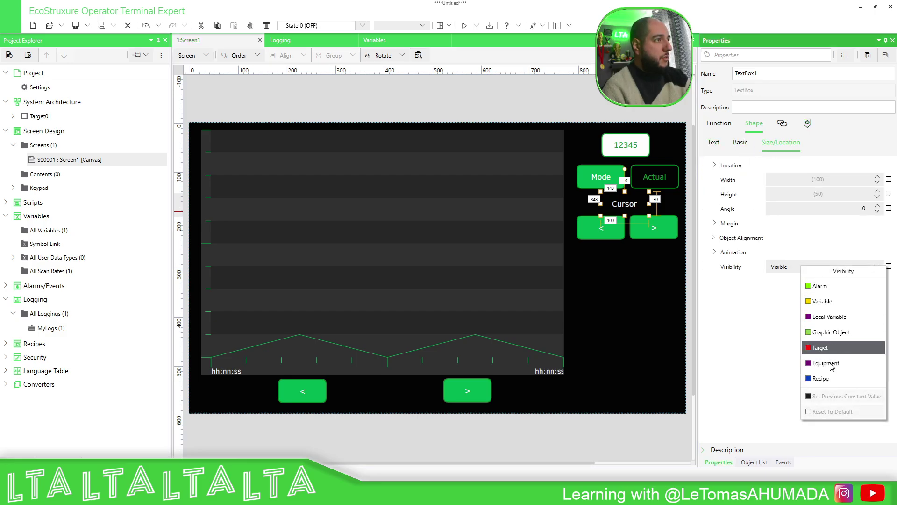
click(830, 333)
click(520, 140)
key(ctrl+v)
click(576, 370)
Bind both bottom time-shift buttons, Switch_New and Switch_Old, to MyTrend's DisplayMode for visibility.
click(484, 388)
click(889, 267)
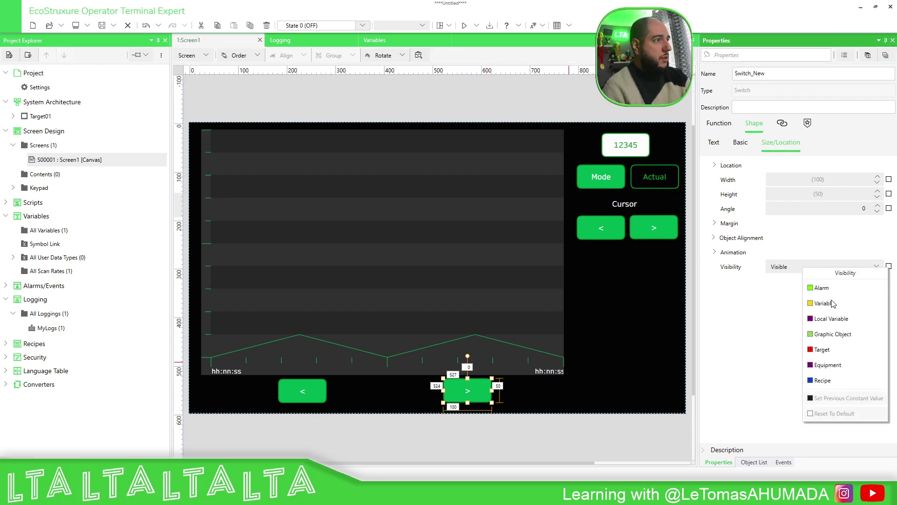
click(834, 333)
click(433, 132)
key(ctrl+v)
click(577, 370)
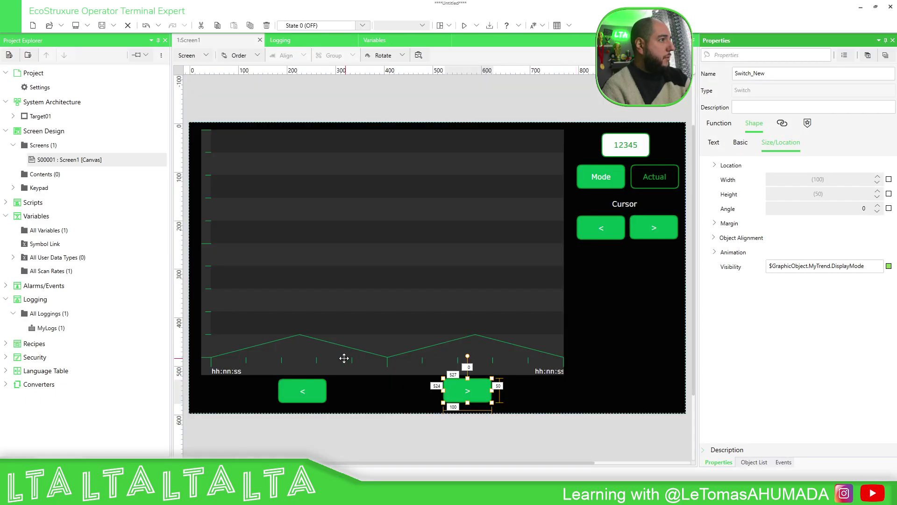
click(296, 391)
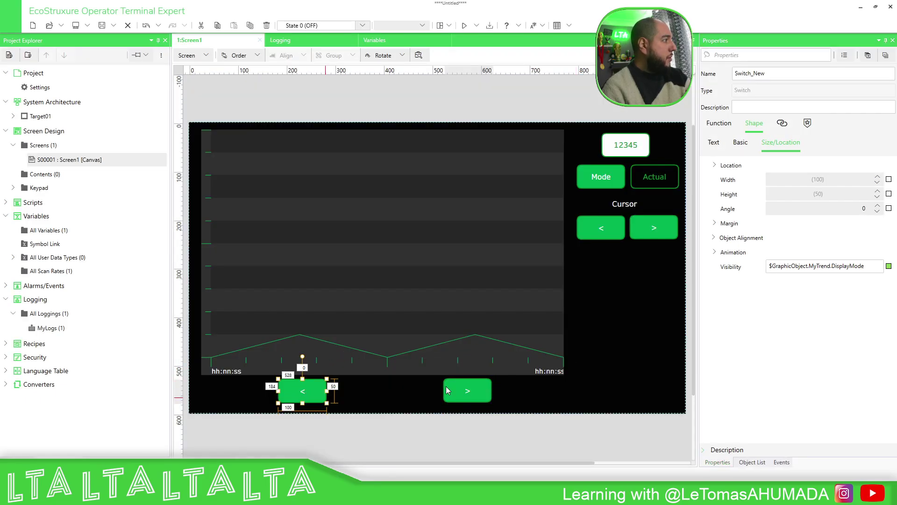
click(889, 266)
click(832, 333)
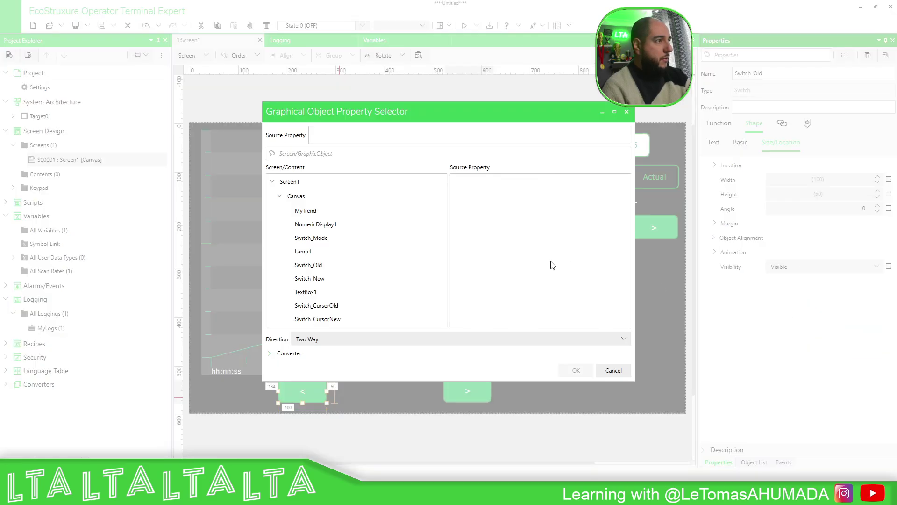
click(402, 141)
key(ctrl+v)
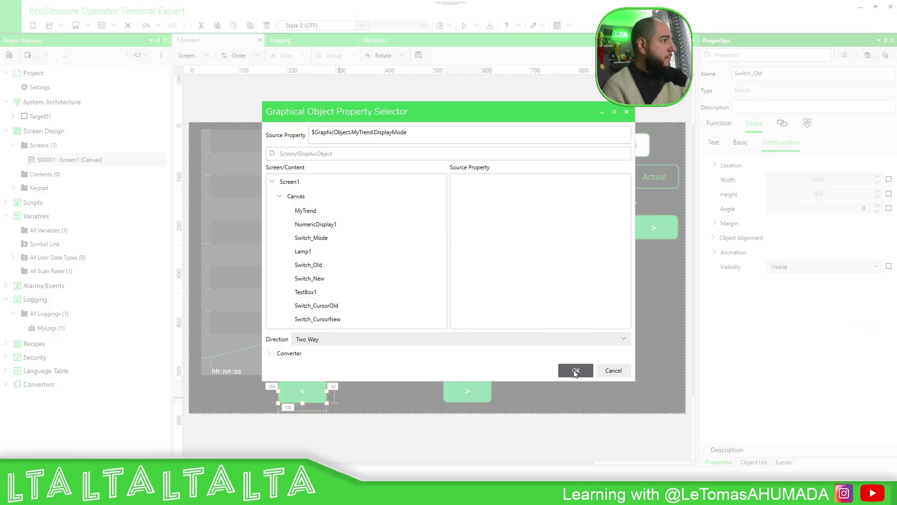
click(576, 370)
click(609, 335)
click(476, 25)
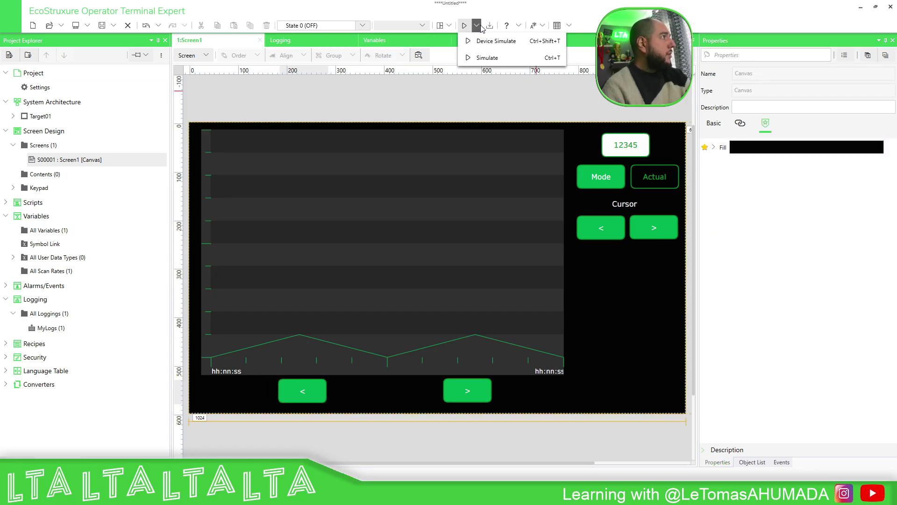
click(491, 58)
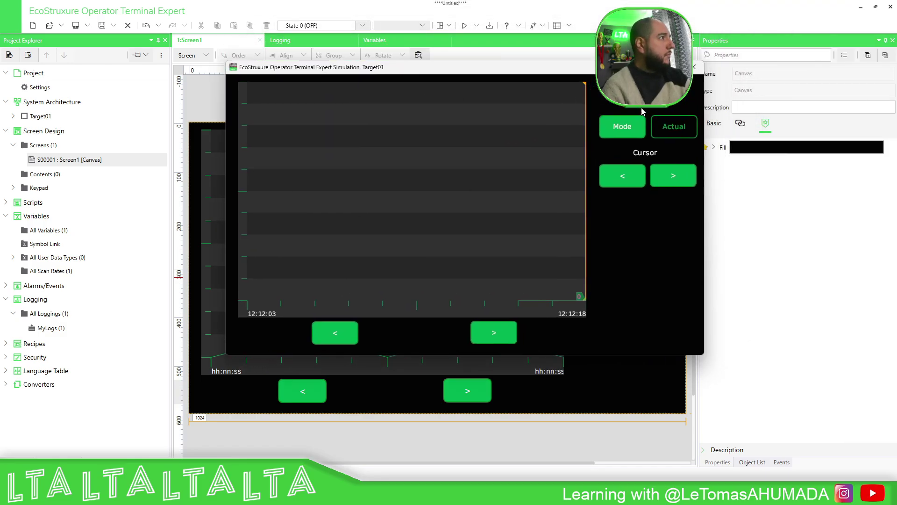
click(628, 131)
click(628, 132)
click(628, 132)
click(624, 129)
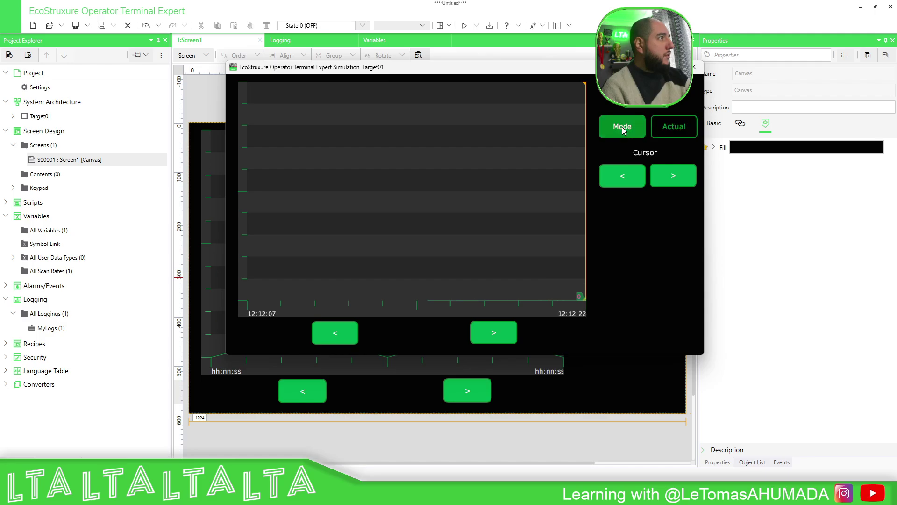
click(631, 131)
click(628, 133)
click(695, 67)
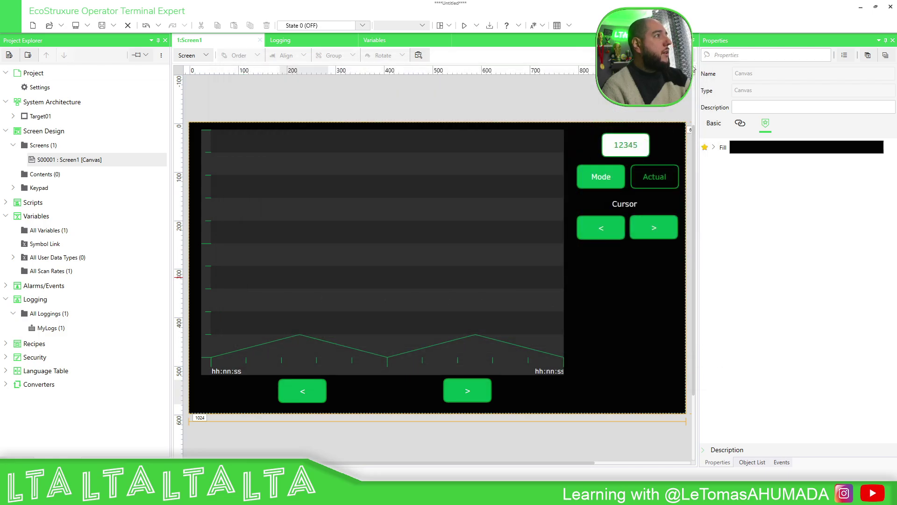
Rebind the "<" cursor button's visibility to MyTrend.Mode through Graphic Object and copy that binding.
click(604, 217)
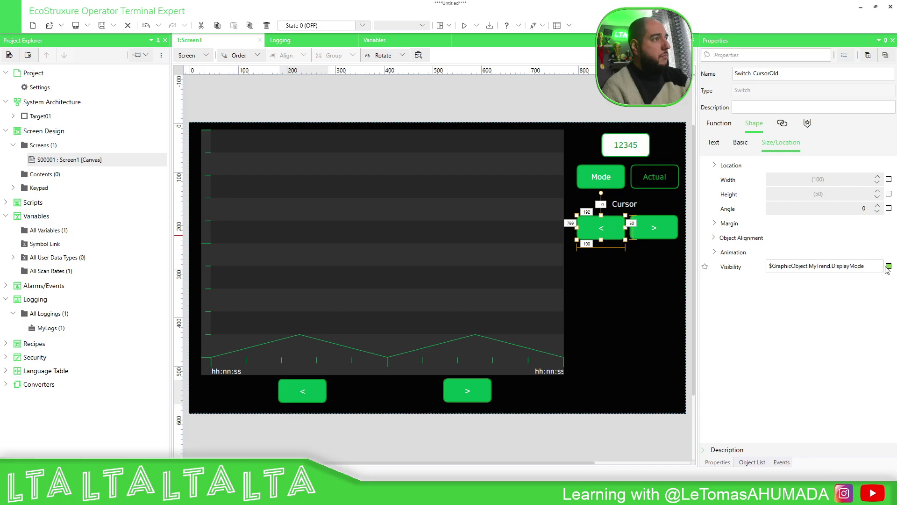
click(663, 179)
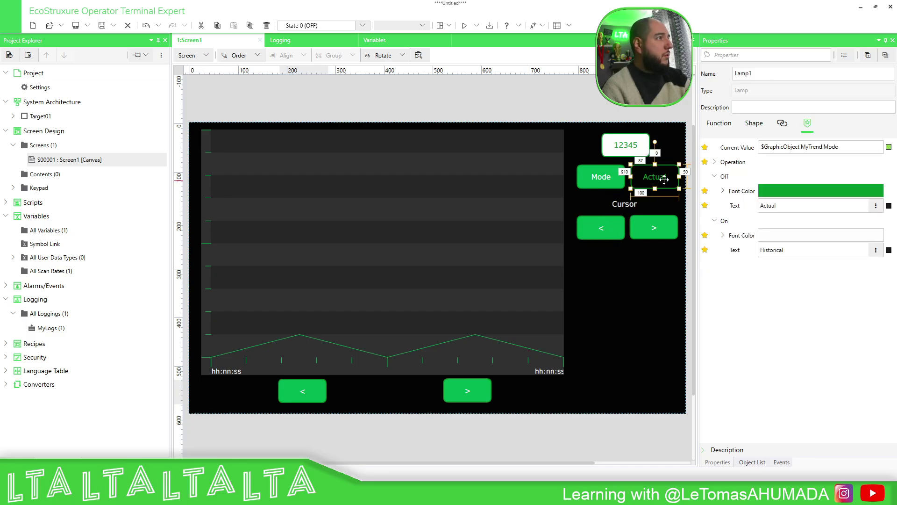
click(610, 223)
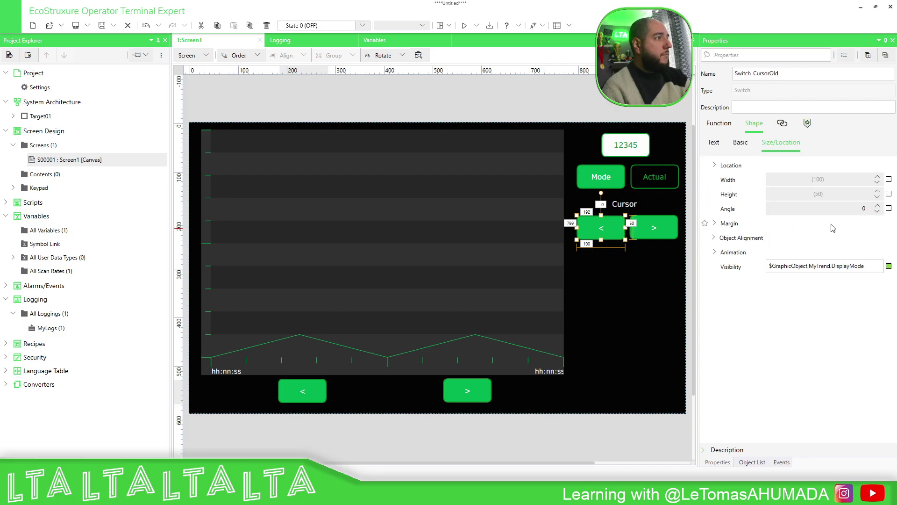
click(889, 269)
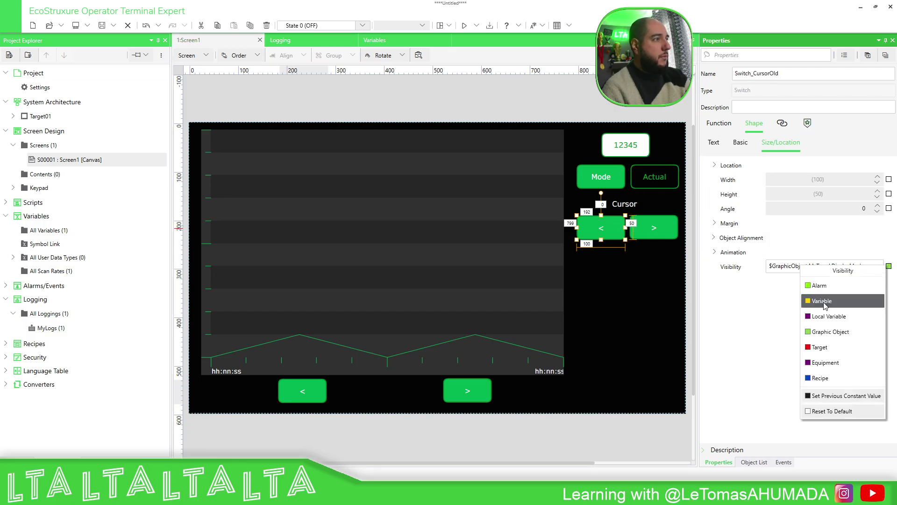
click(823, 331)
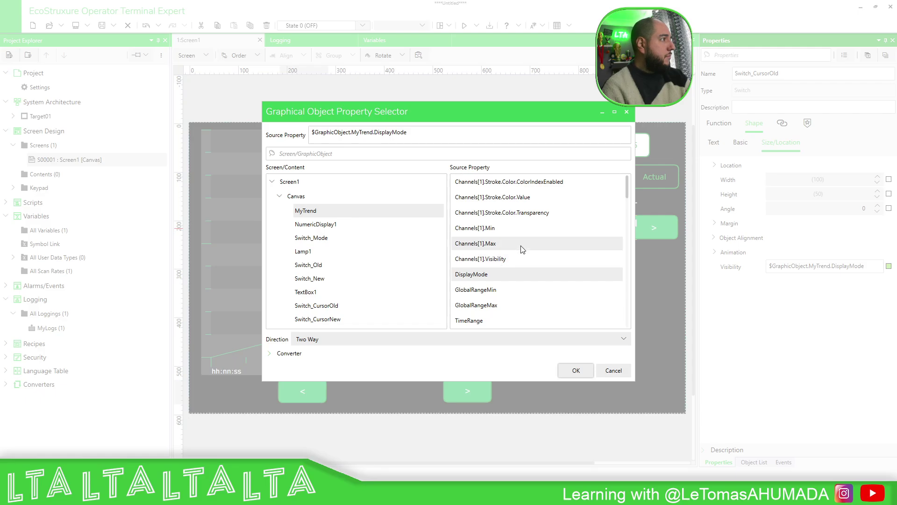
scroll(519, 253, down, 2)
scroll(492, 257, down, 2)
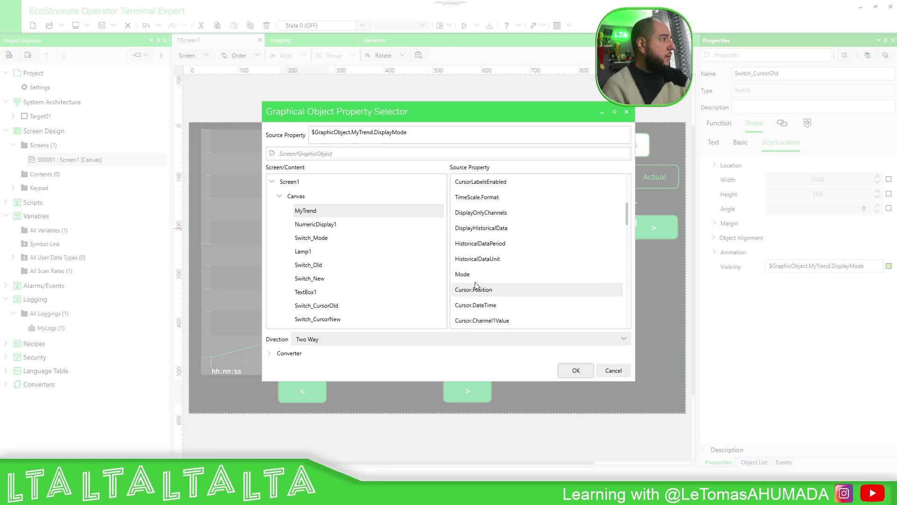
click(473, 276)
click(423, 142)
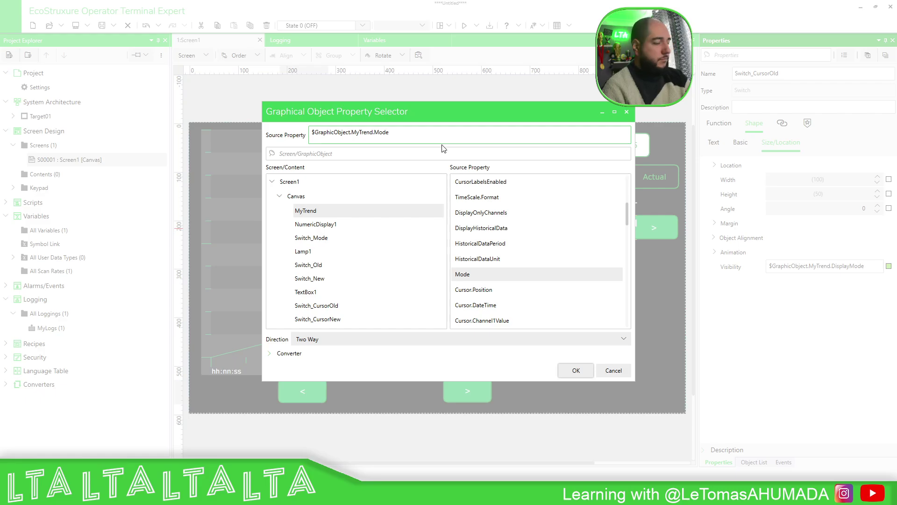
key(ctrl+a)
key(ctrl+c)
click(575, 371)
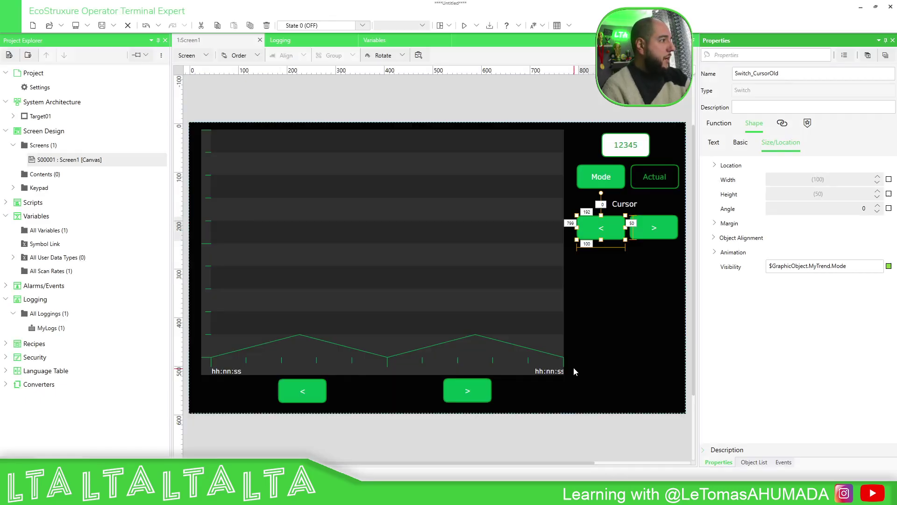
Paste $GraphicObject.MyTrend.Mode into the visibility of the ">" cursor button, Cursor label and bottom "<" button.
click(659, 227)
click(804, 265)
key(ctrl+v)
click(760, 308)
click(629, 204)
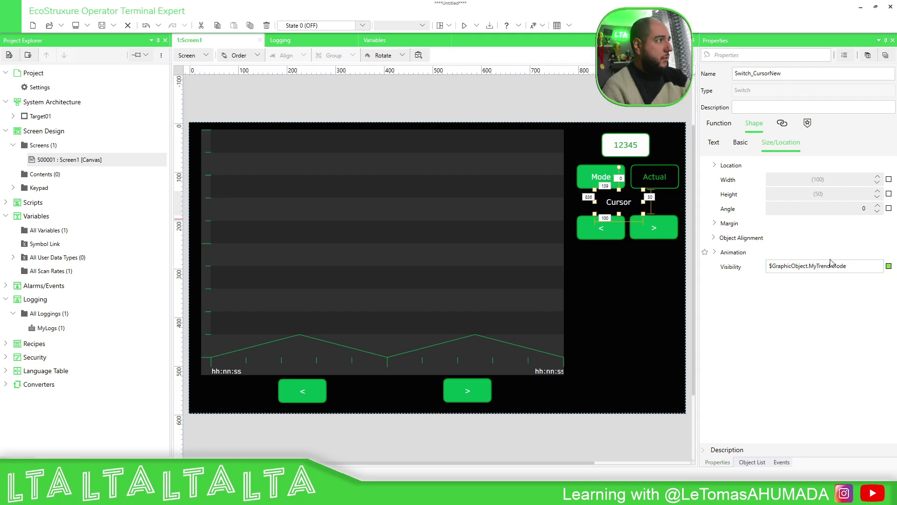
click(804, 265)
key(ctrl+v)
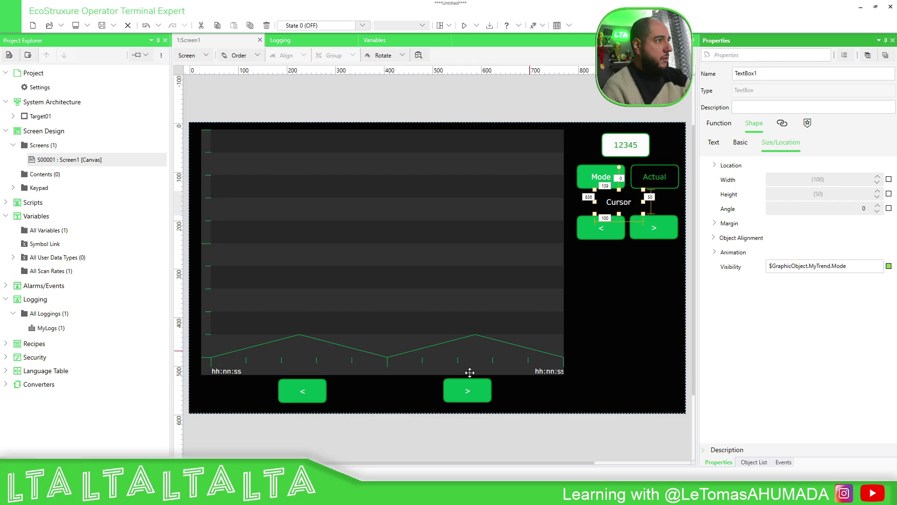
click(467, 389)
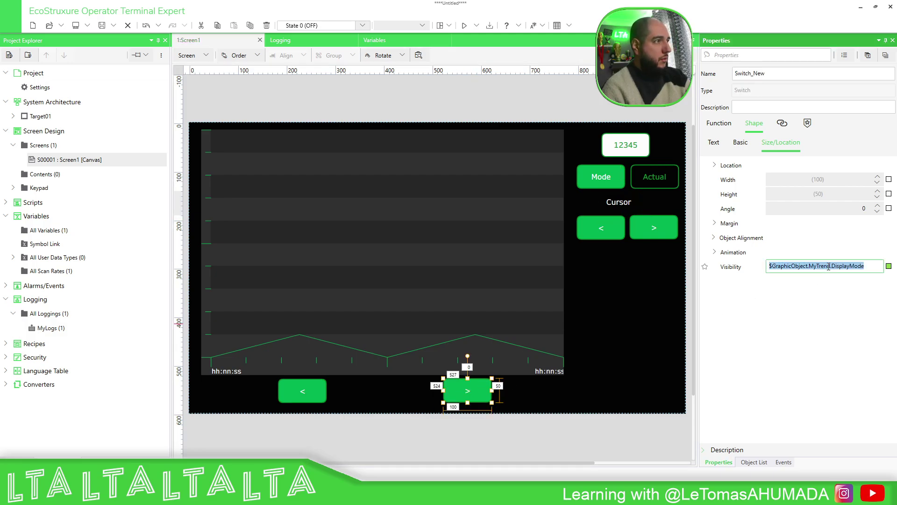
click(301, 389)
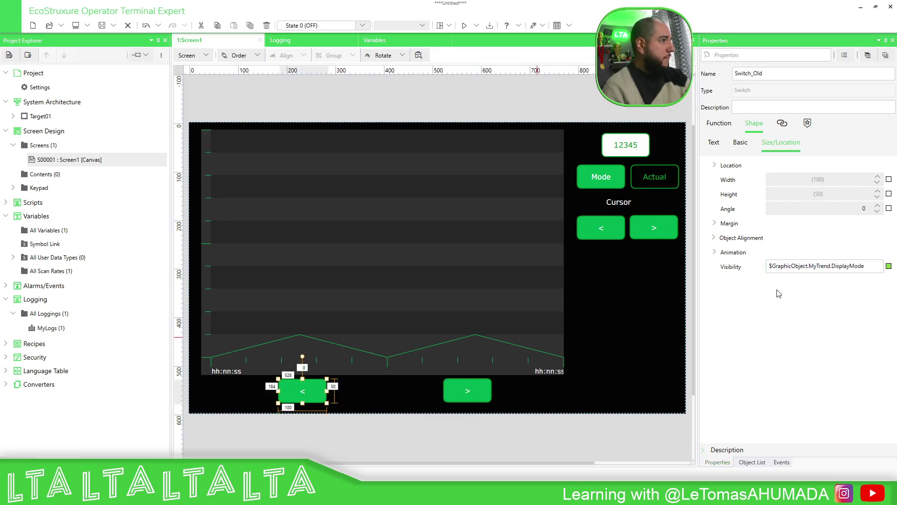
click(811, 265)
key(ctrl+v)
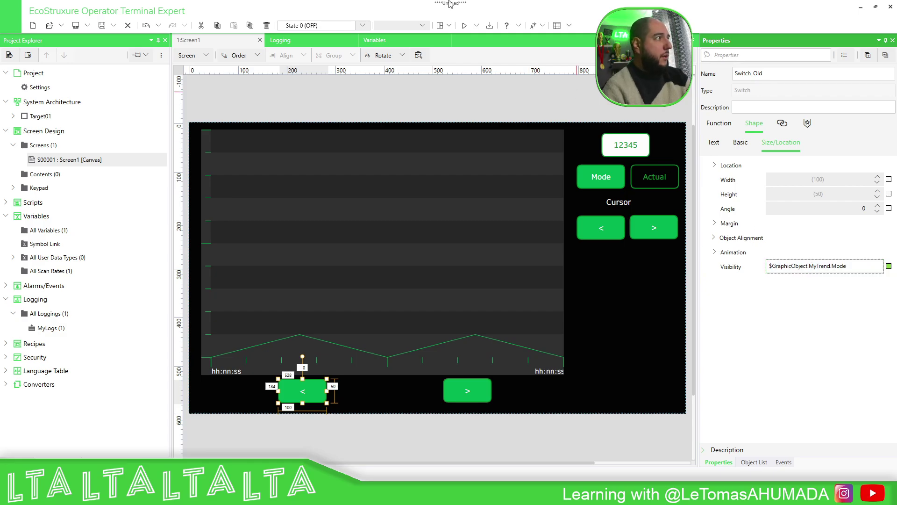
click(476, 25)
Run the simulation, toggle the trend between actual and historical mode, then close it.
click(486, 57)
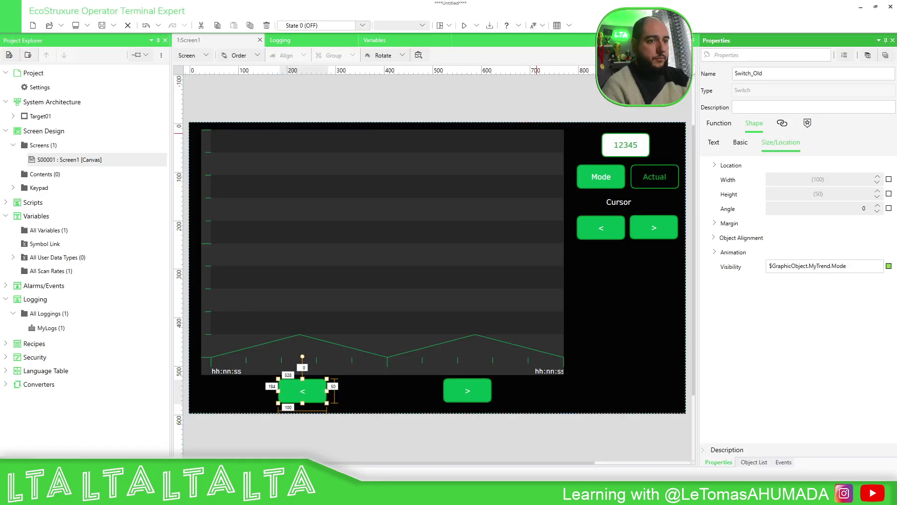
click(736, 153)
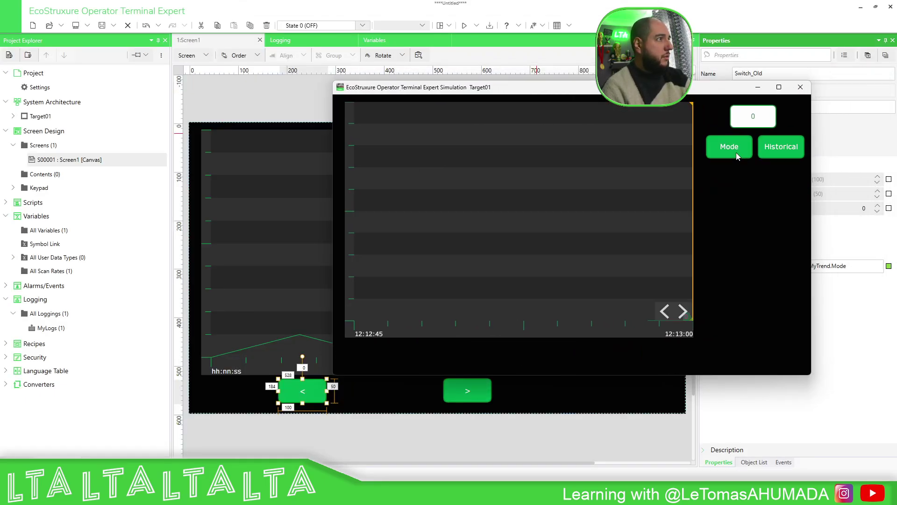
click(758, 146)
click(758, 146)
click(800, 89)
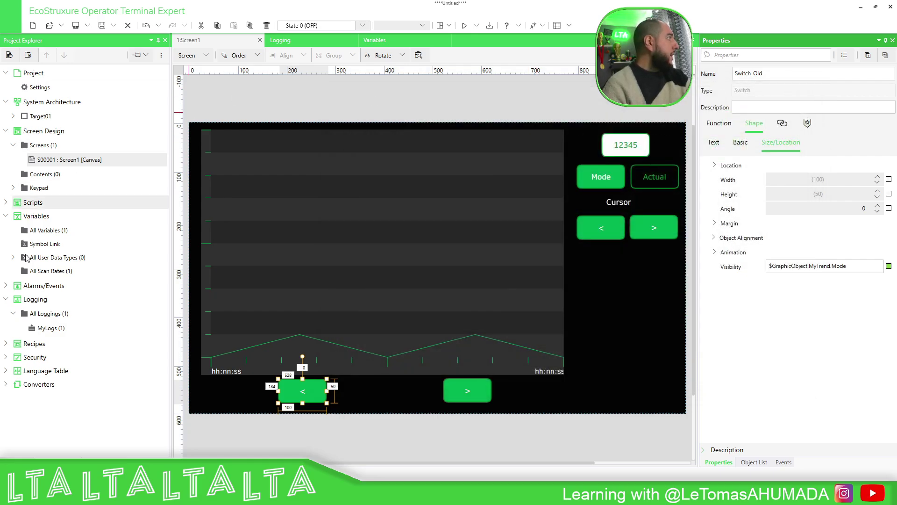
Add a new Range converter under User-Defined Converters and name it cNot.
double_click(52, 329)
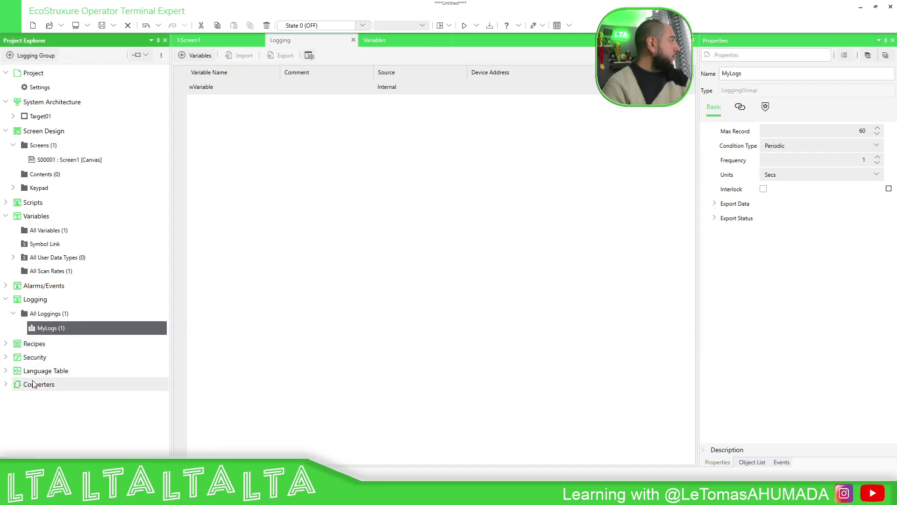
click(4, 386)
double_click(45, 397)
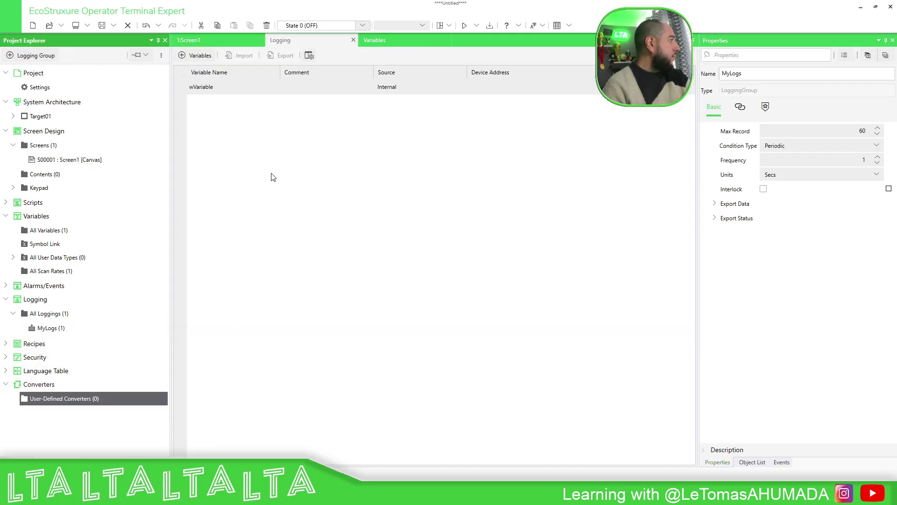
click(208, 55)
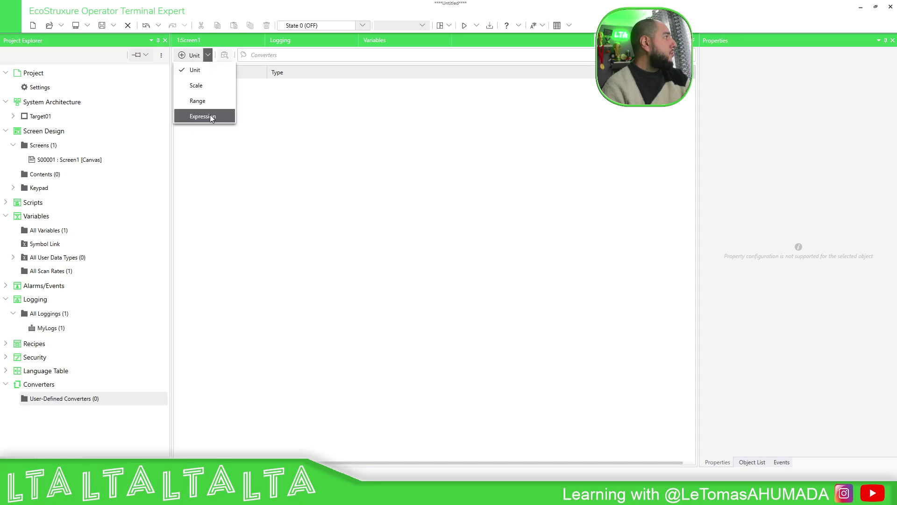
click(211, 101)
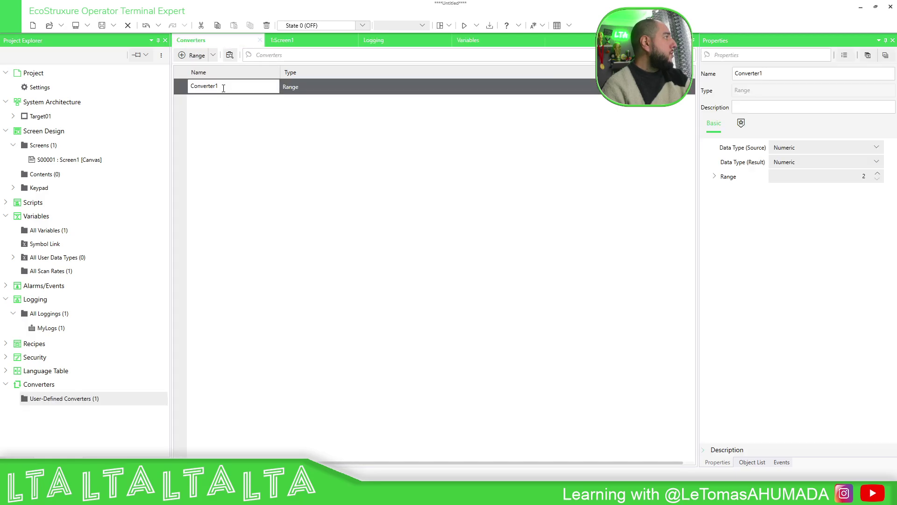
text(x)
key(BackSpace)
text(c)
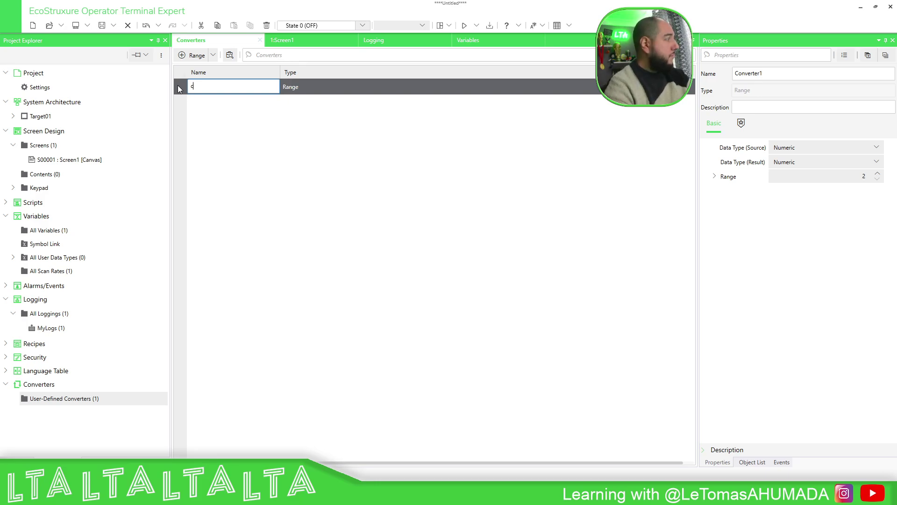
text(Not)
key(Return)
Set cNot's Range 1 to map input 0 to output 1, with Else output 0.
click(306, 87)
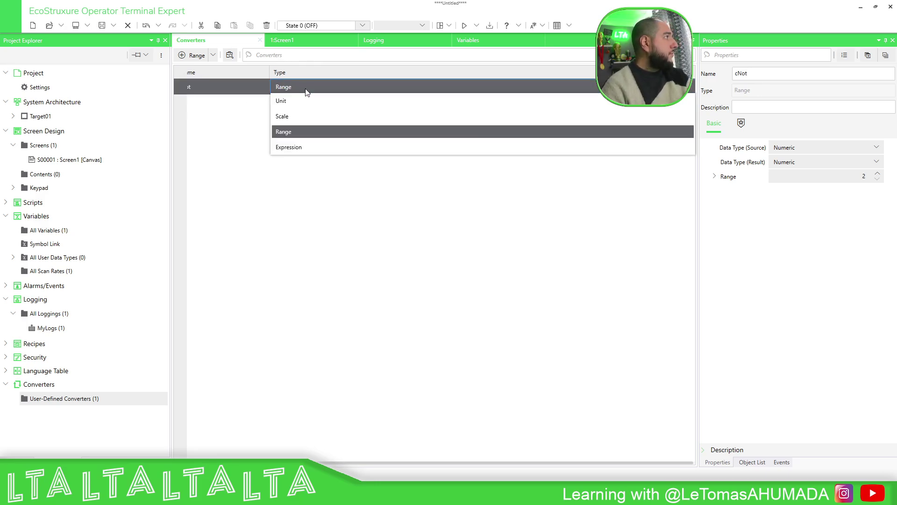
click(406, 252)
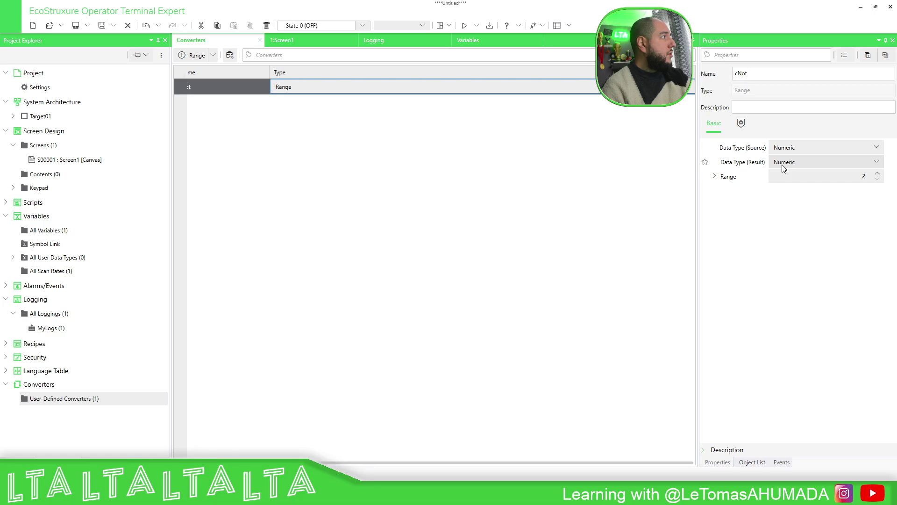
click(713, 178)
click(726, 205)
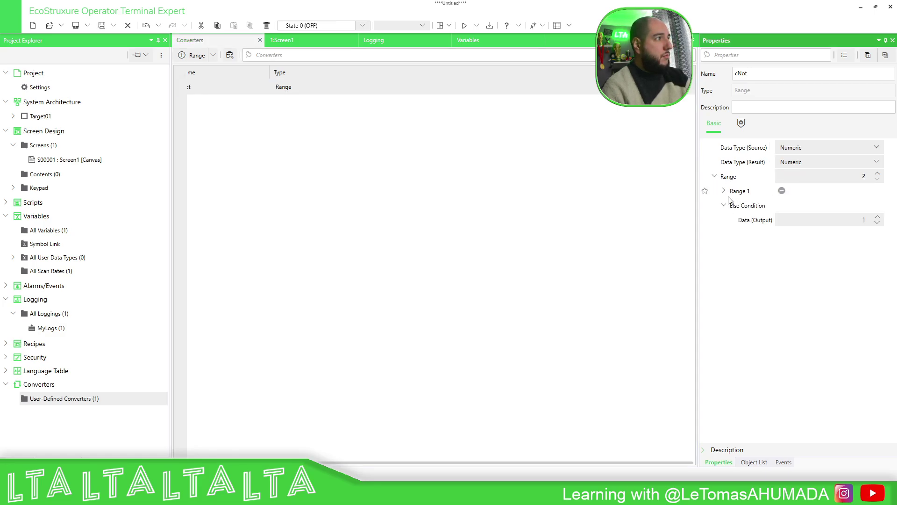
click(724, 192)
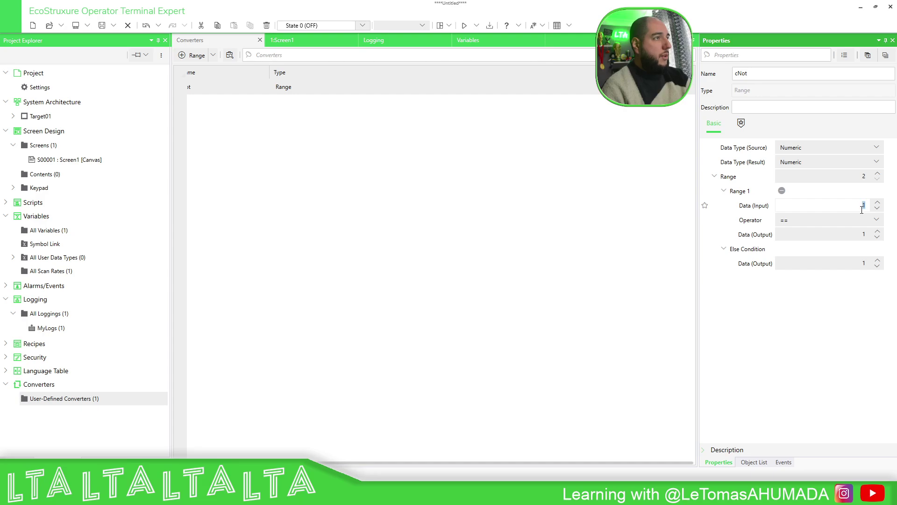
text(0)
click(863, 263)
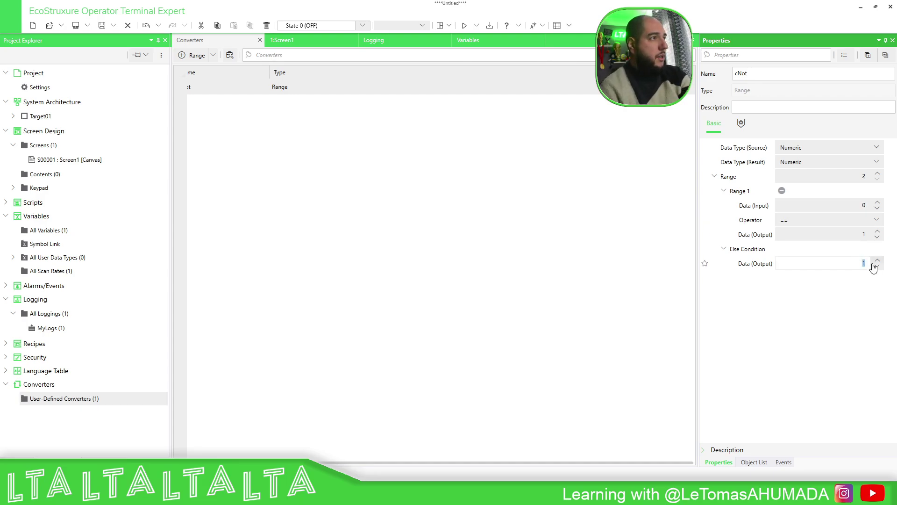
text(0)
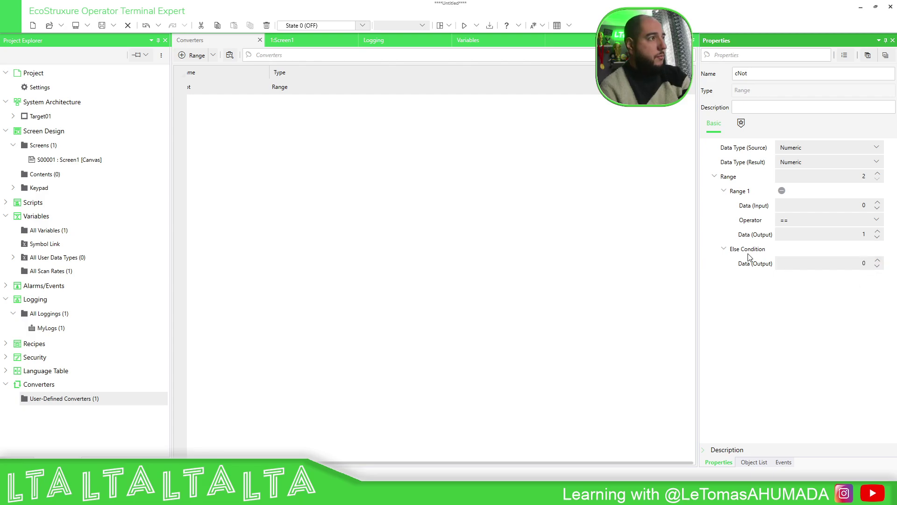
click(295, 43)
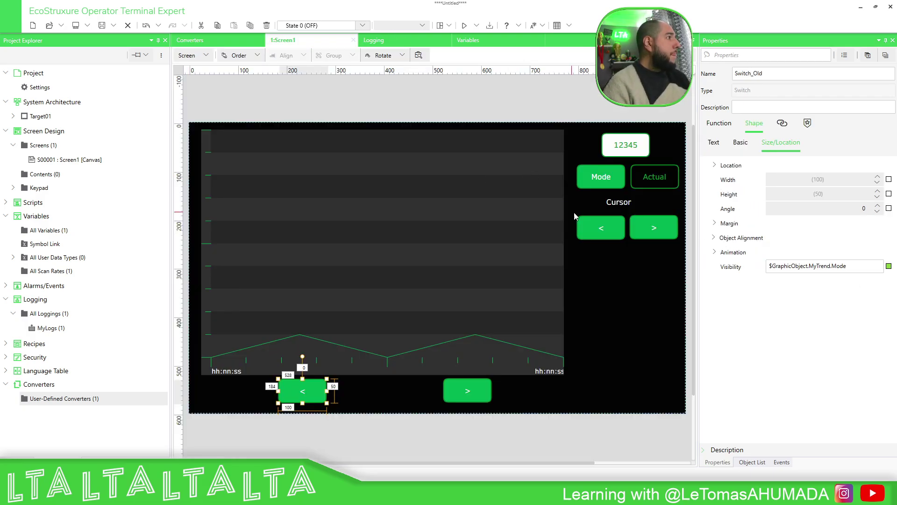
Bind both time-shift buttons' visibility to MyTrend.Mode inverted through the cNot converter.
click(889, 268)
click(826, 336)
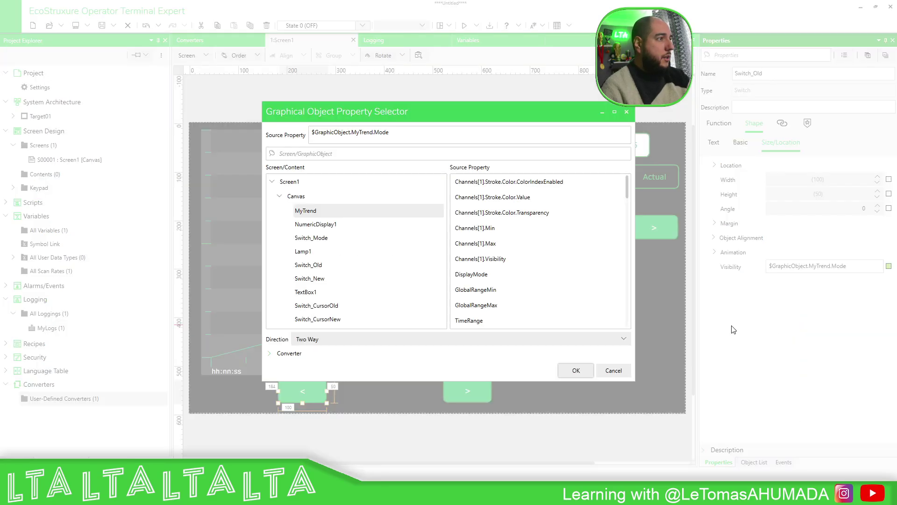
click(288, 354)
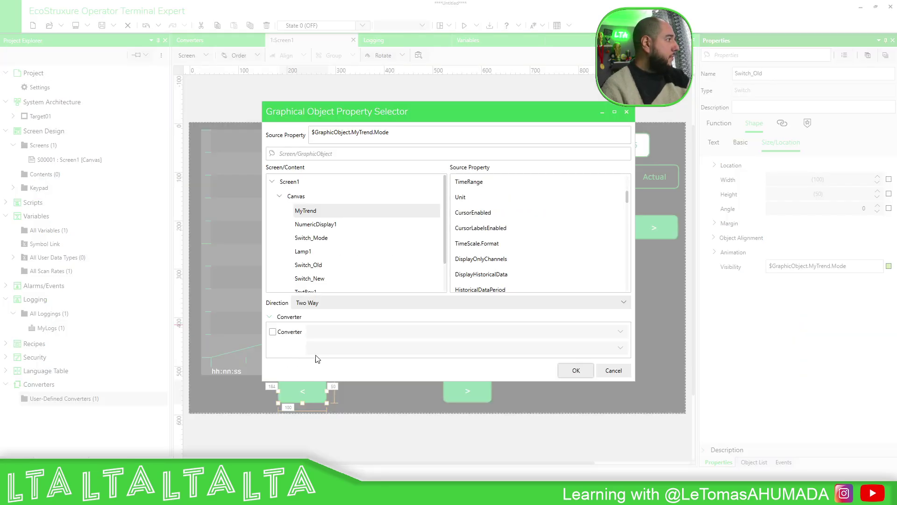
click(272, 332)
click(576, 370)
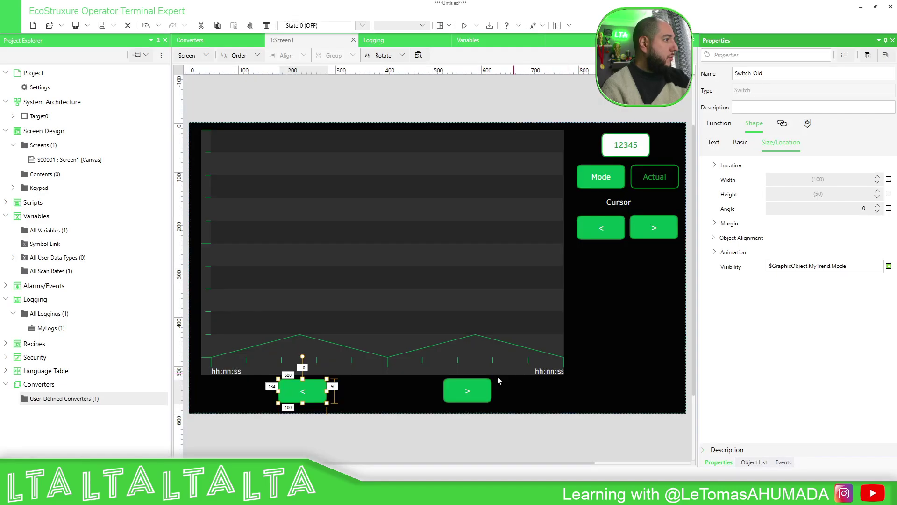
click(476, 390)
click(891, 267)
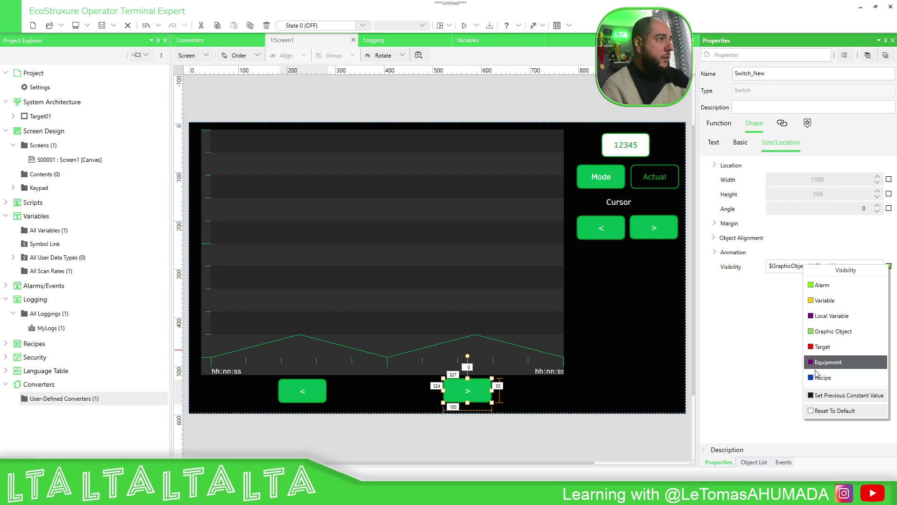
click(841, 333)
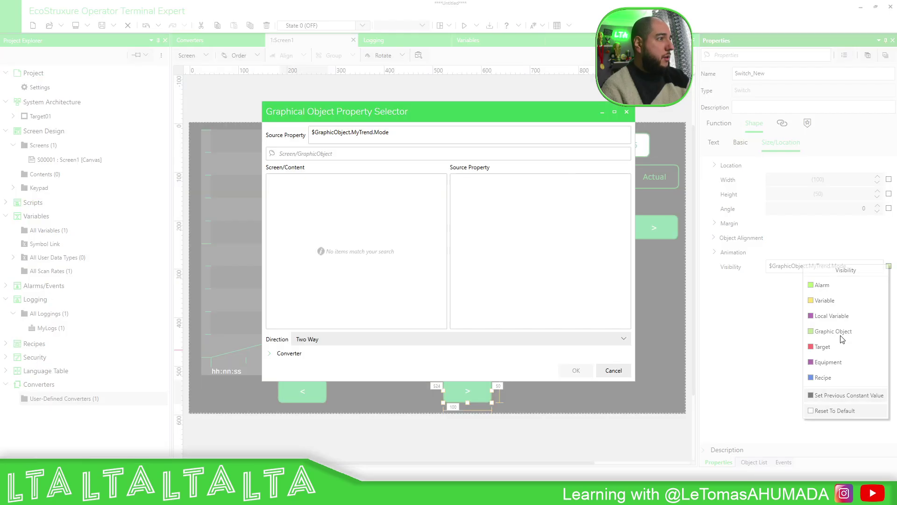
click(281, 354)
click(286, 332)
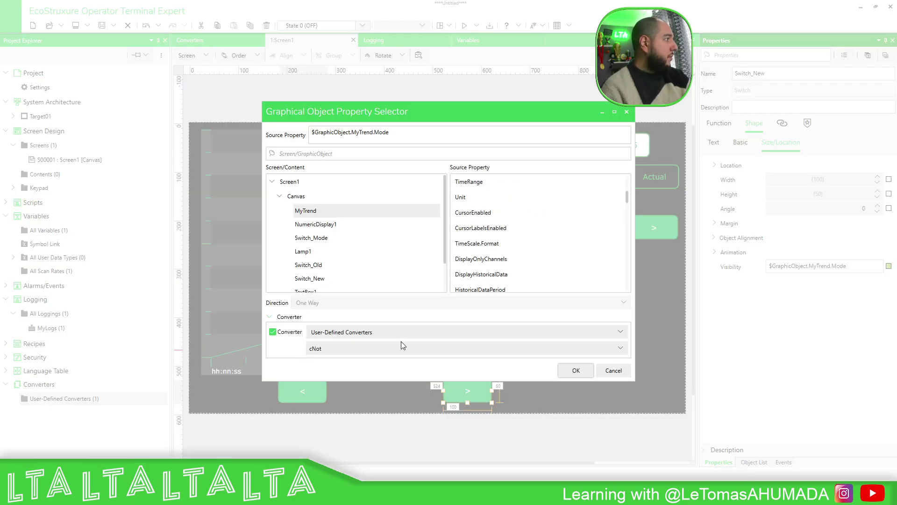
click(562, 374)
Bind the "<" and ">" cursor buttons' visibility to MyTrend.Mode through cNot.
click(602, 227)
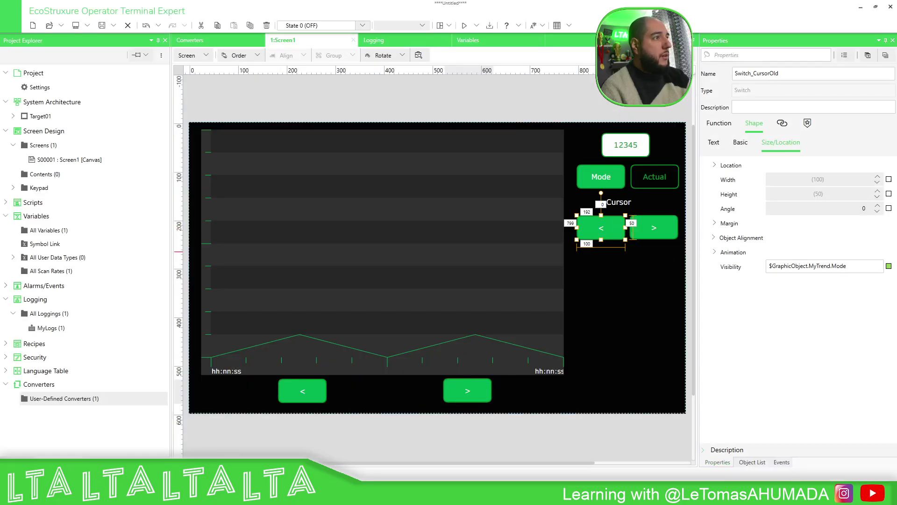
click(889, 265)
click(889, 265)
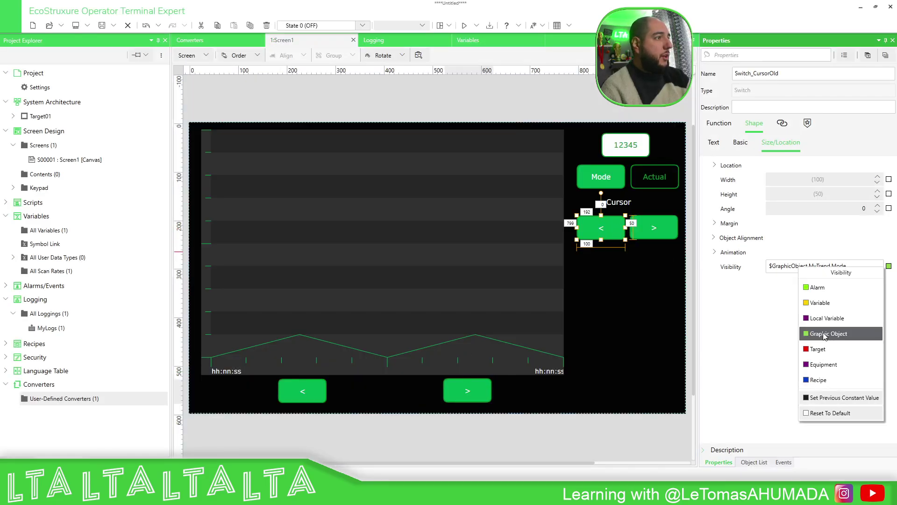
click(825, 335)
click(328, 358)
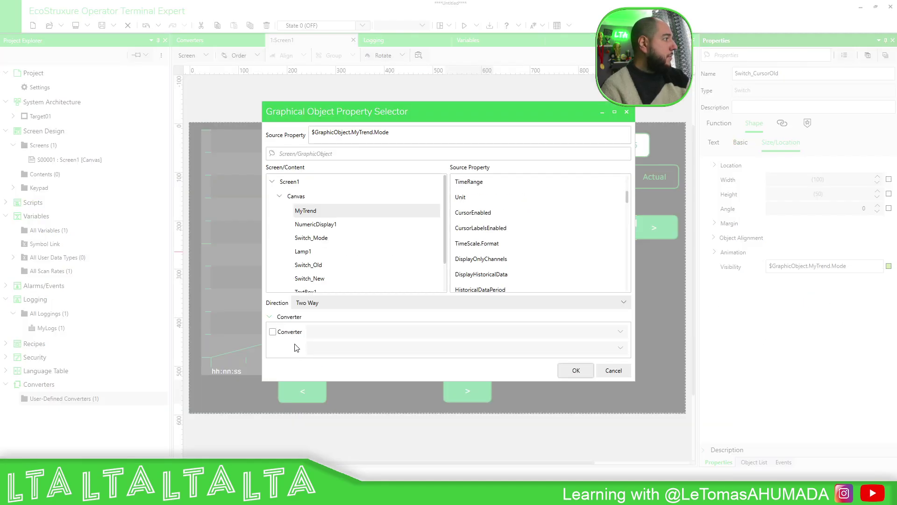
click(273, 332)
click(575, 370)
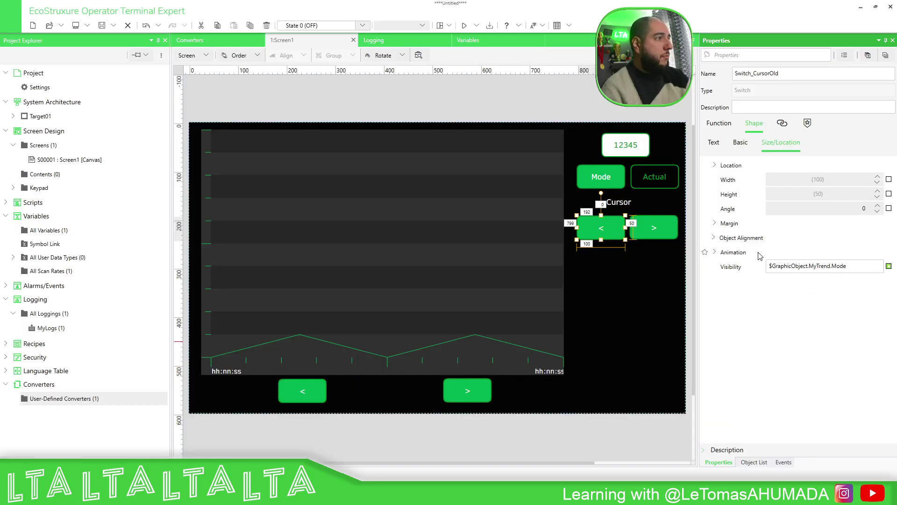
click(658, 229)
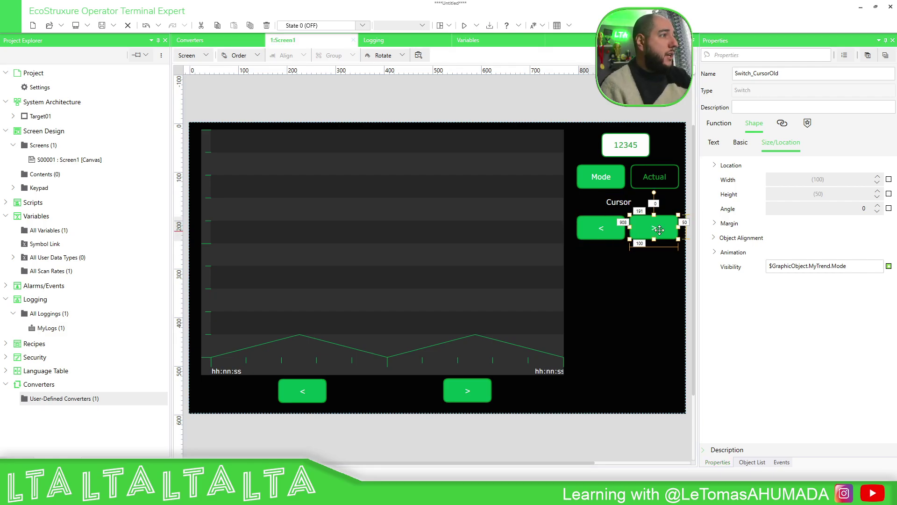
click(889, 266)
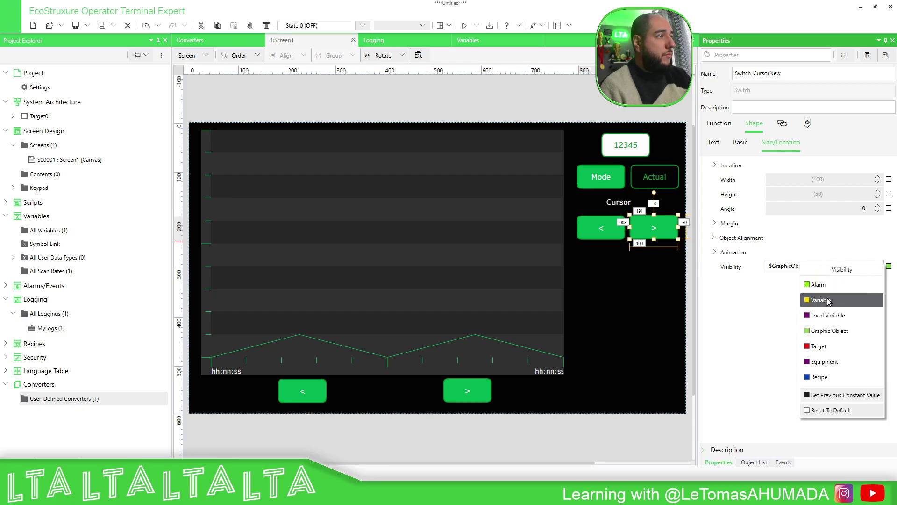
click(829, 331)
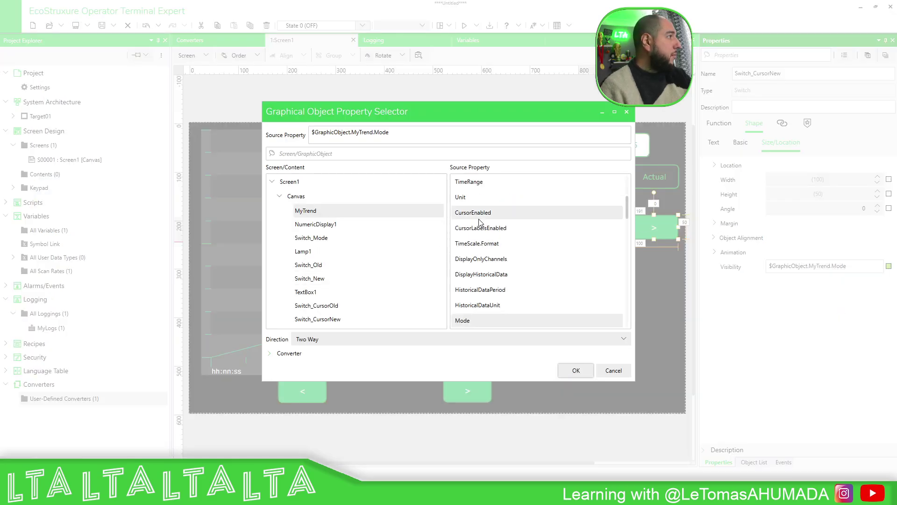
click(277, 352)
click(272, 331)
click(570, 370)
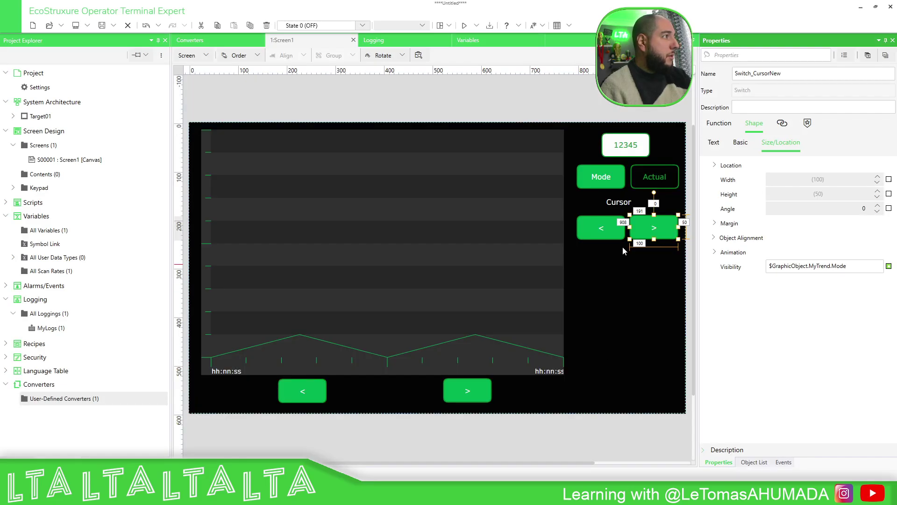
Bind the Cursor label's visibility to MyTrend.Mode through cNot and deselect everything.
click(619, 202)
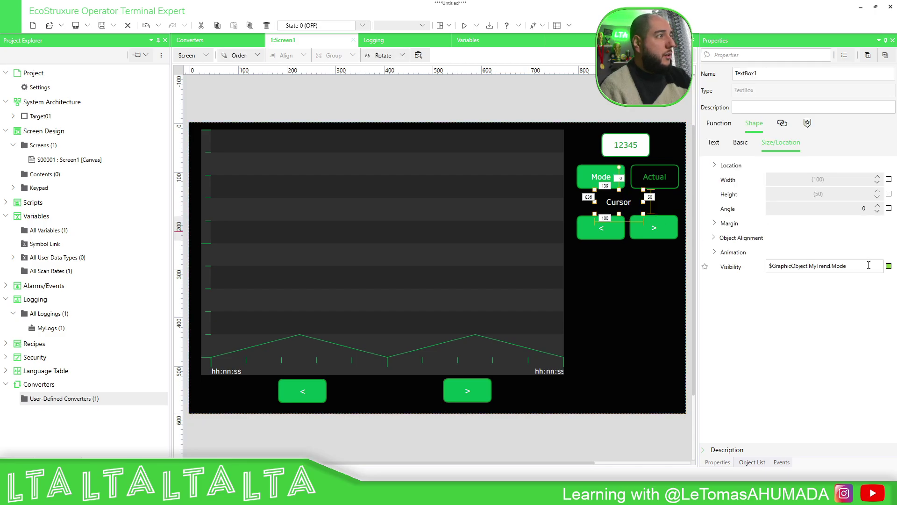
click(889, 266)
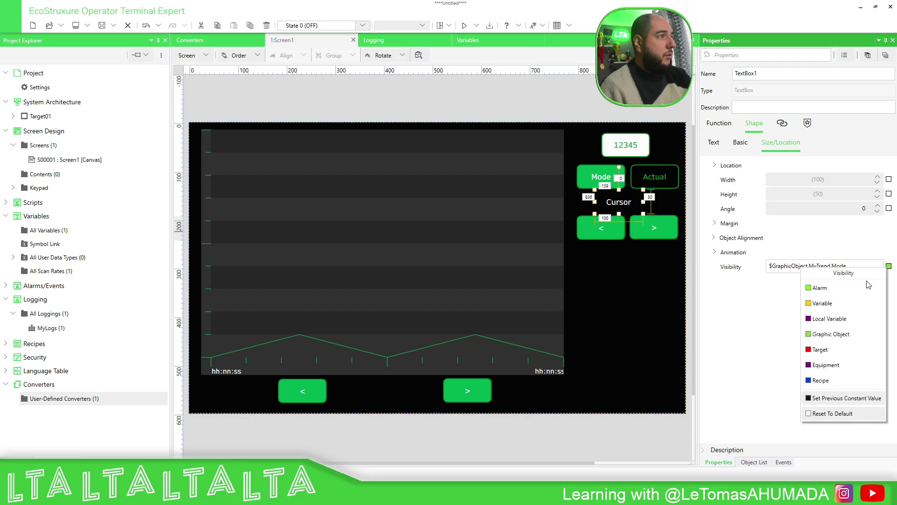
click(821, 335)
click(288, 355)
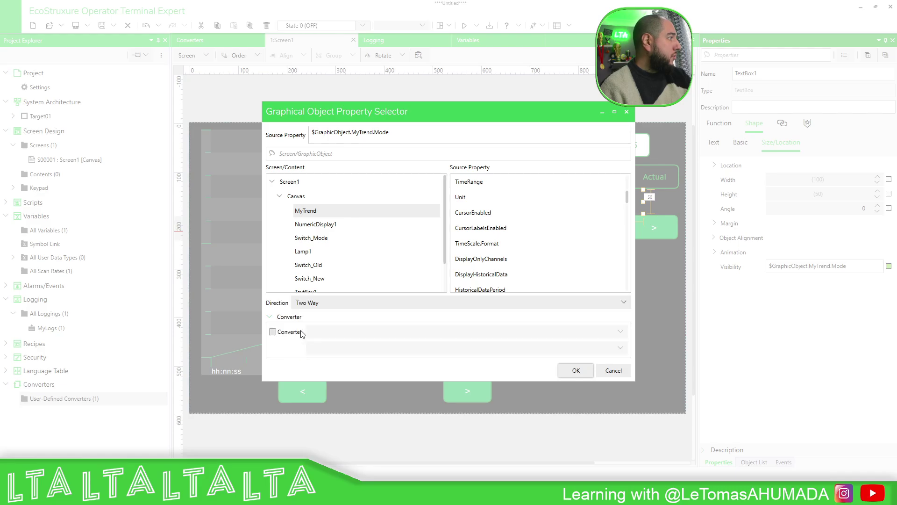
click(273, 331)
click(574, 371)
click(628, 328)
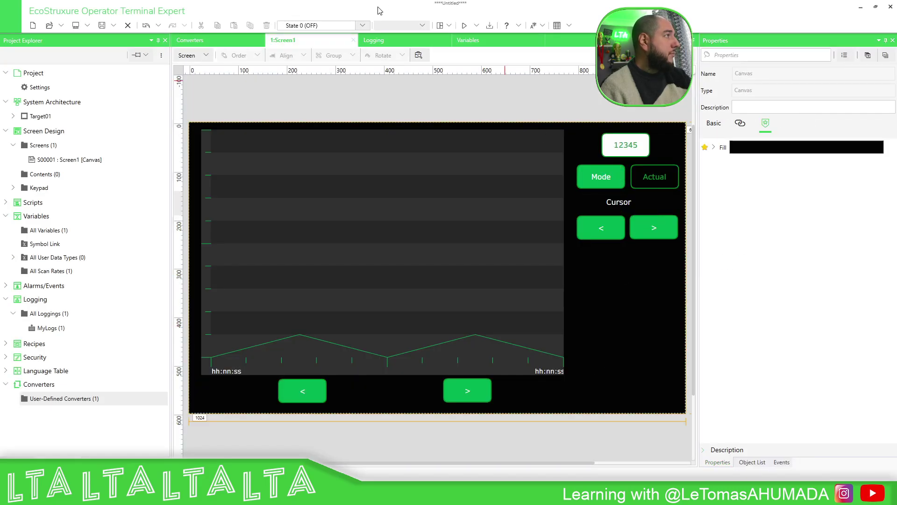
Start the simulation, switch to historical mode, step the trend cursor and shift time later.
click(476, 25)
click(483, 58)
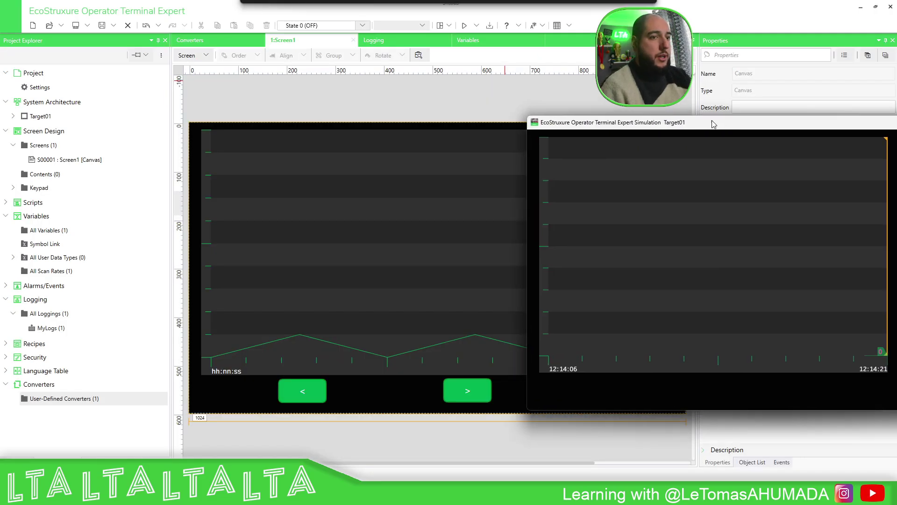
drag(708, 112, 326, 83)
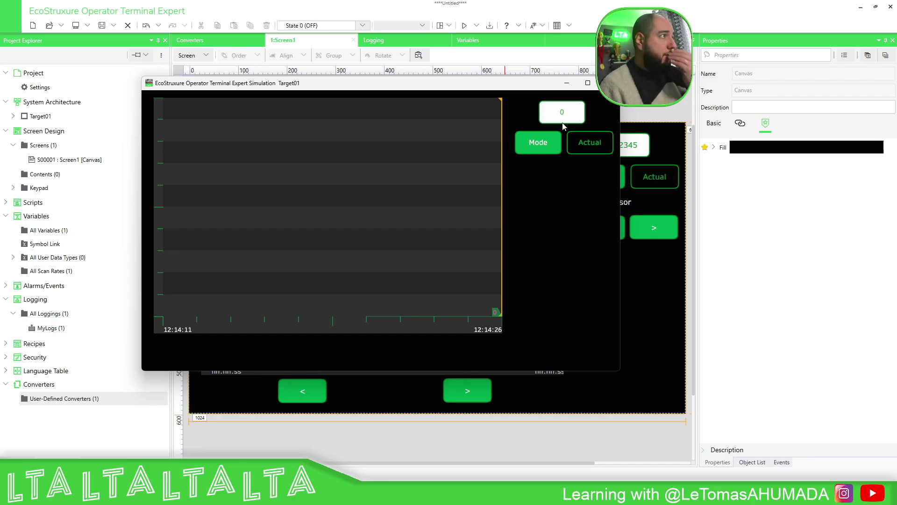
click(541, 144)
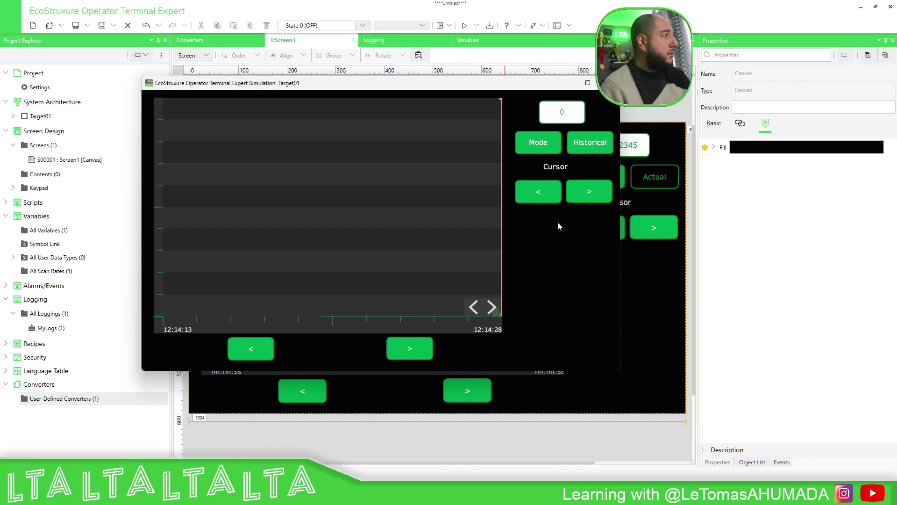
click(546, 197)
click(548, 198)
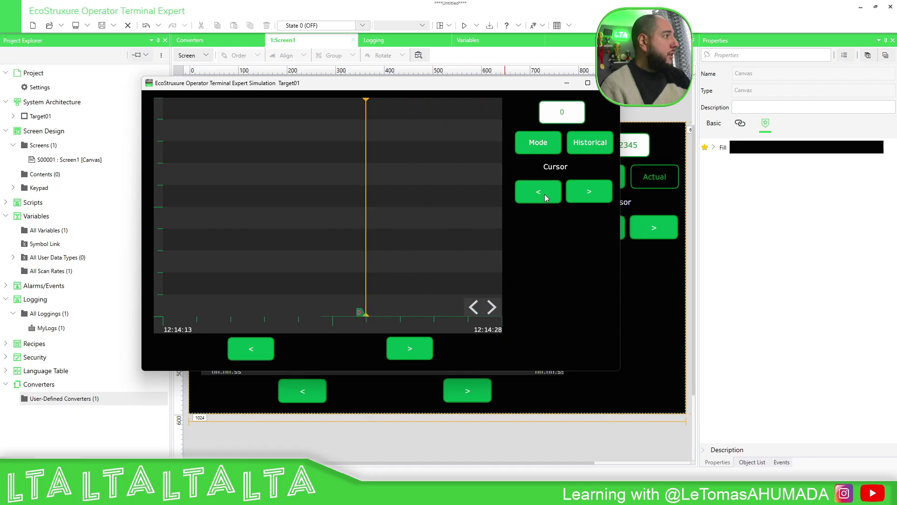
click(600, 192)
click(588, 190)
click(585, 190)
click(550, 191)
click(551, 192)
click(598, 192)
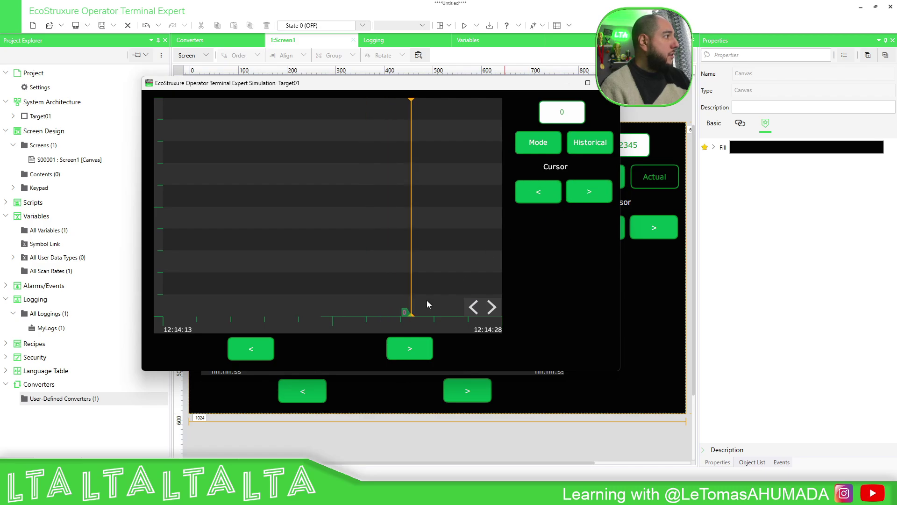
click(426, 348)
Enter the logged value 12, switch back to actual mode, then enter 24 and 78.
click(571, 110)
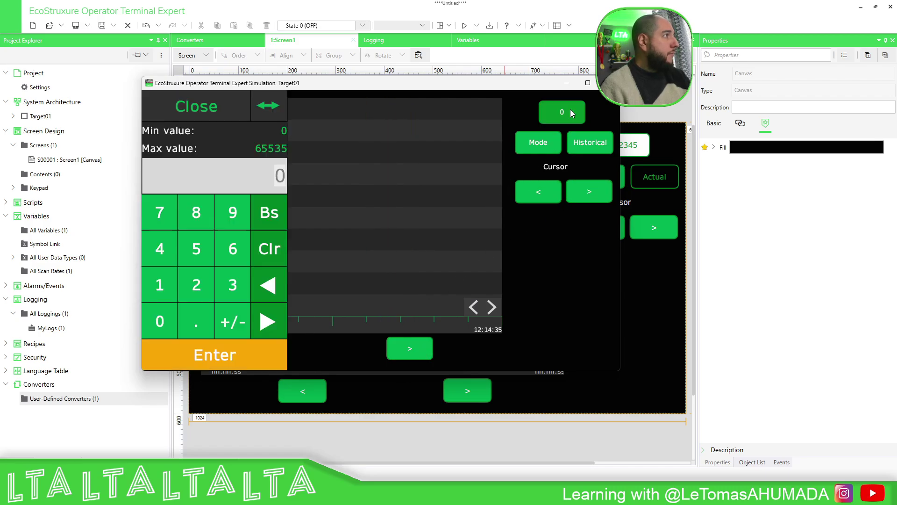
text(12)
key(Return)
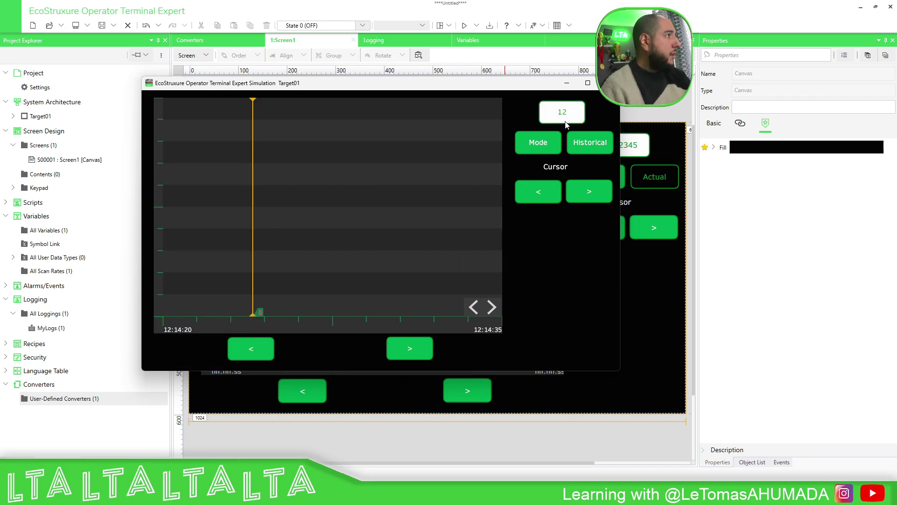
click(553, 147)
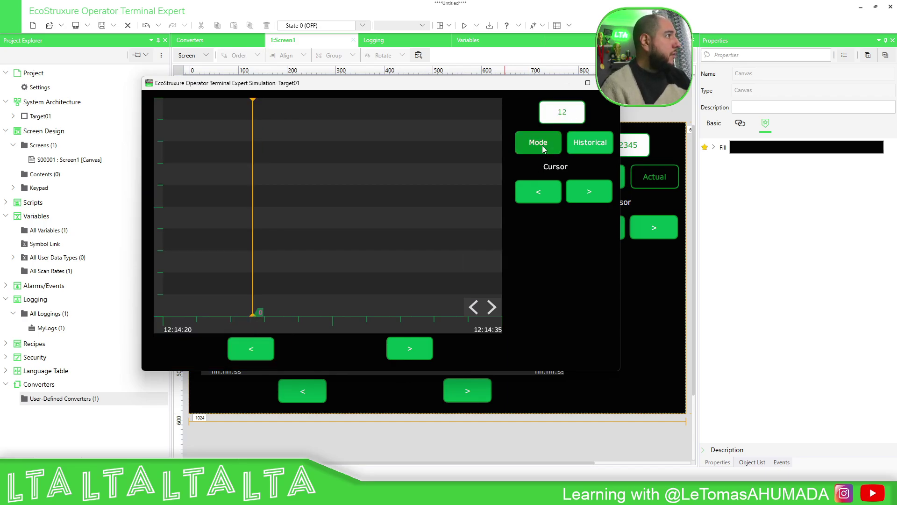
click(571, 118)
text(24)
key(Return)
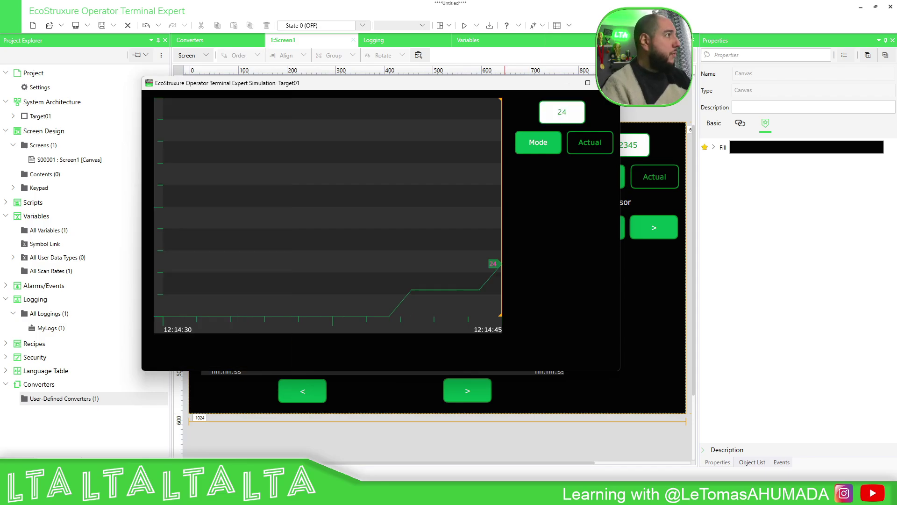
click(569, 115)
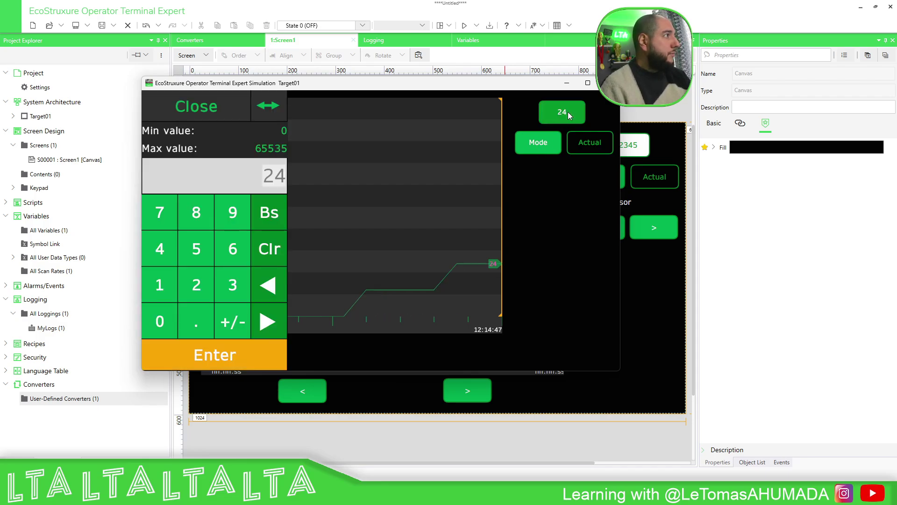
text(78)
key(Return)
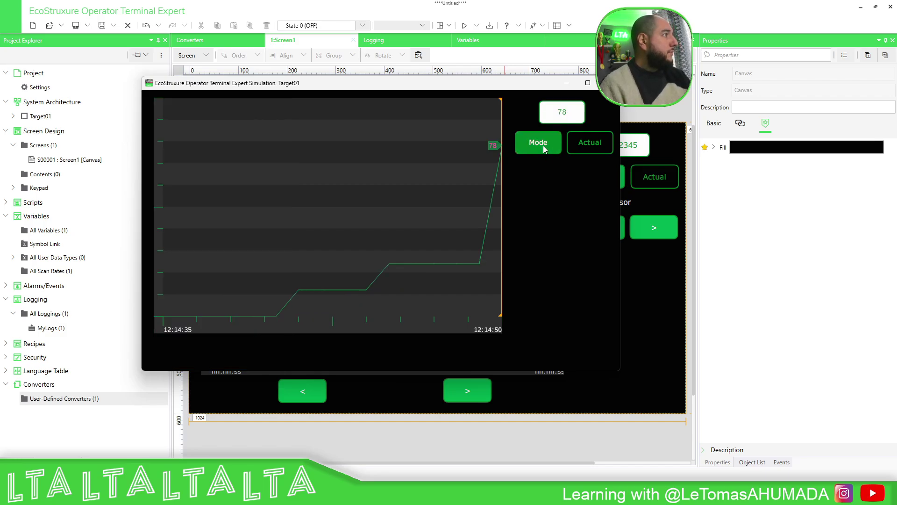
In historical mode, step the cursor to the 78 value, shift time both ways, then close the simulation.
click(546, 148)
click(542, 196)
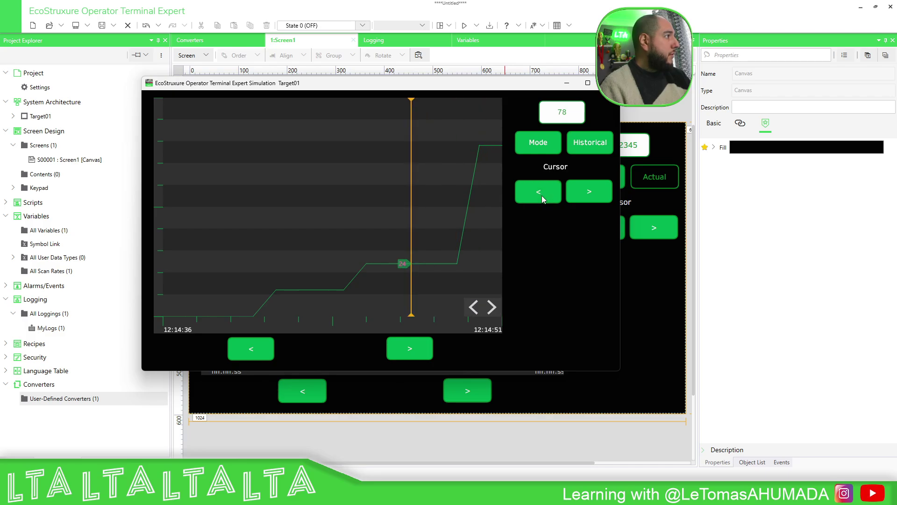
click(542, 195)
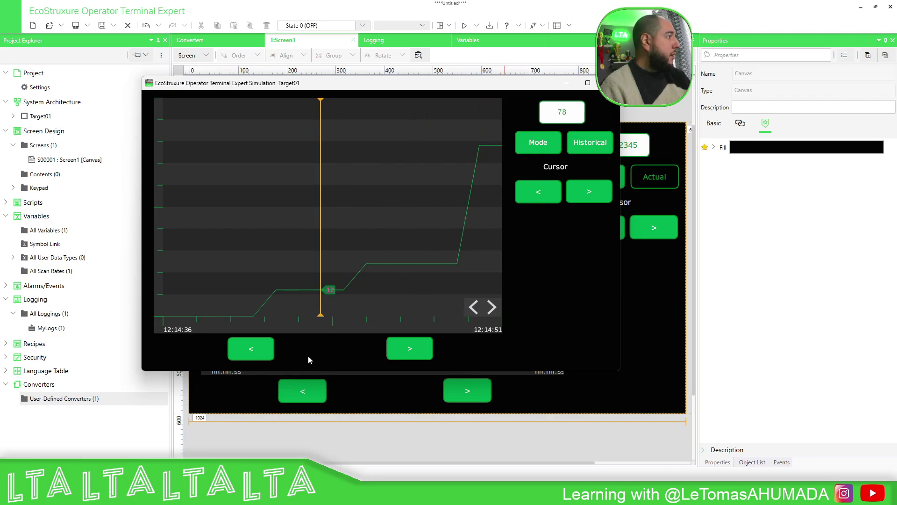
click(254, 350)
click(254, 350)
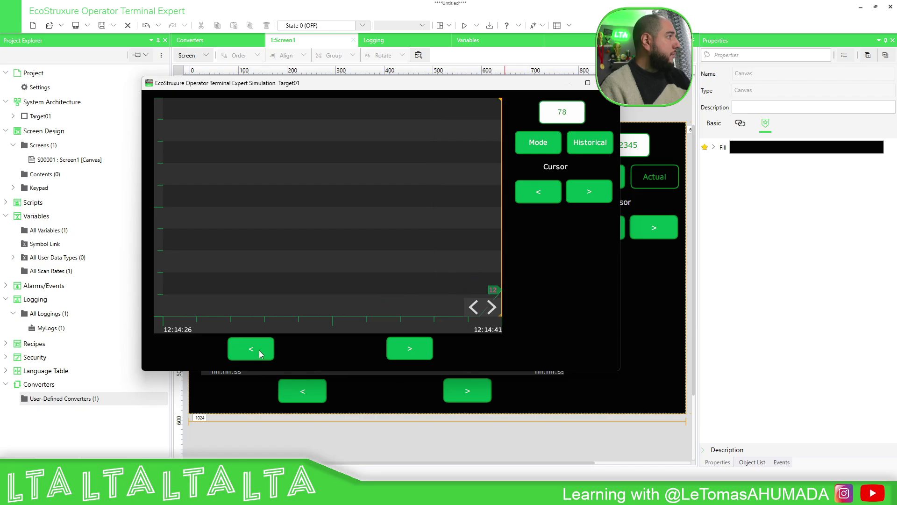
click(413, 347)
click(413, 347)
click(415, 348)
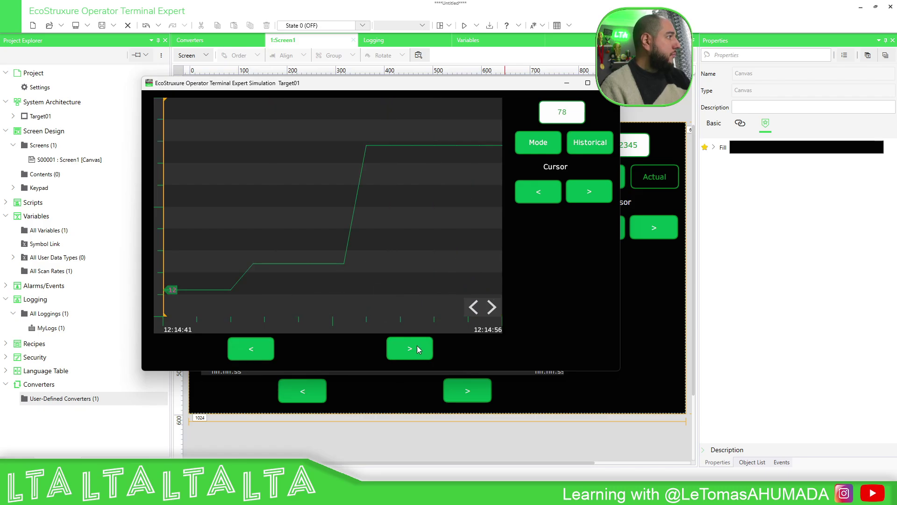
click(593, 192)
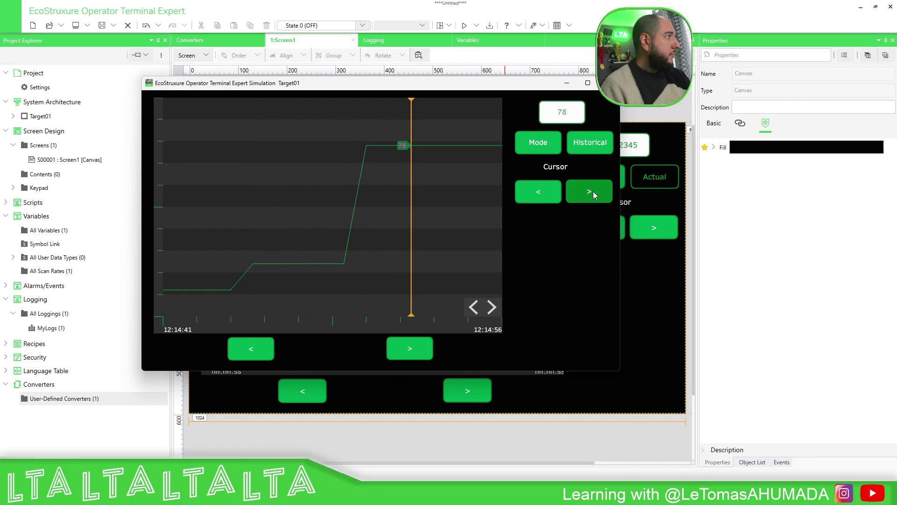
click(547, 194)
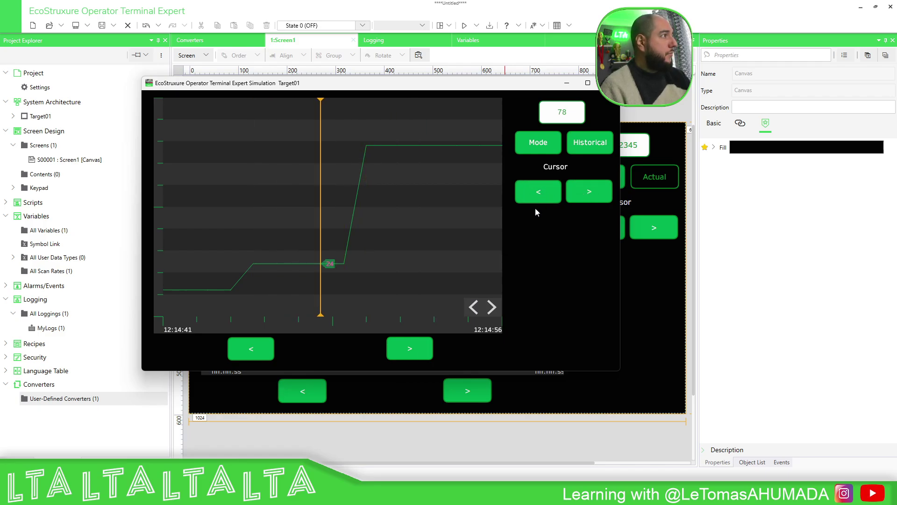
click(571, 86)
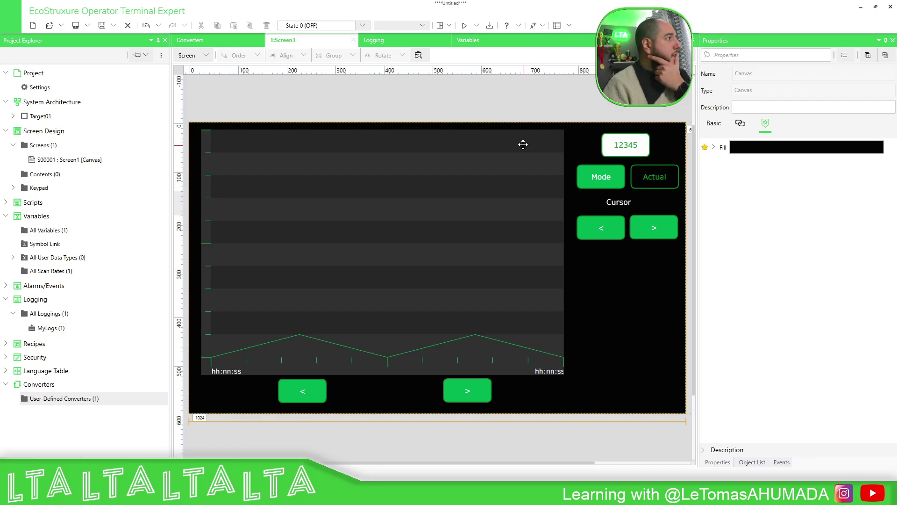
Check the trend graph's properties, then show the All Loggings list with MyLogs.
click(503, 243)
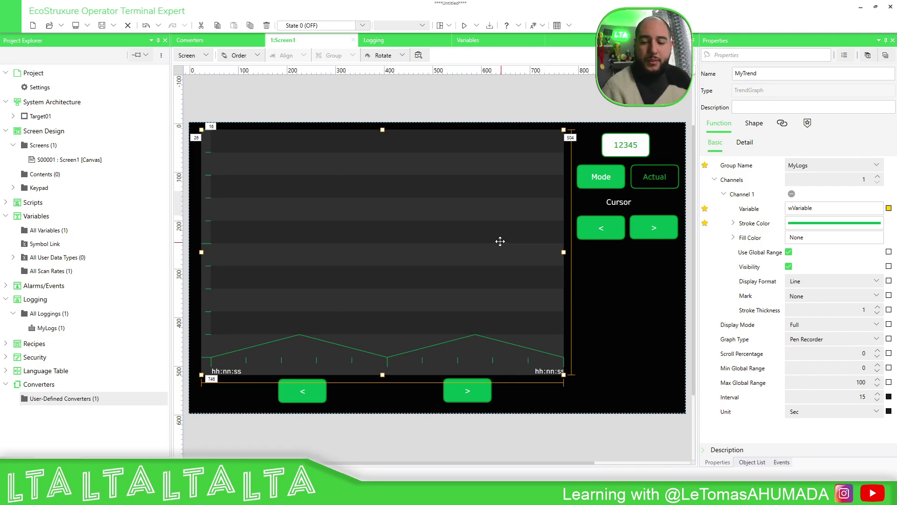
click(43, 315)
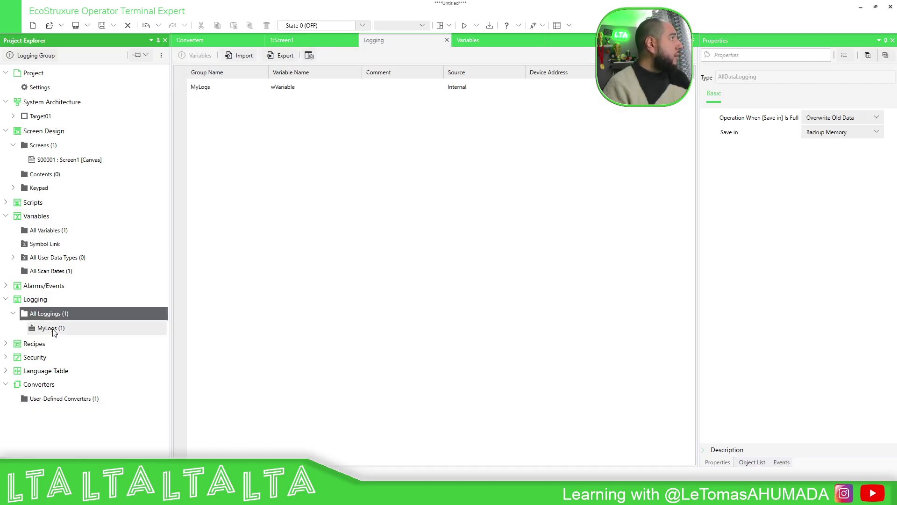
Inspect MyLogs' logged variable wVariable, then open the Target01 HMIST6500 terminal settings.
click(309, 88)
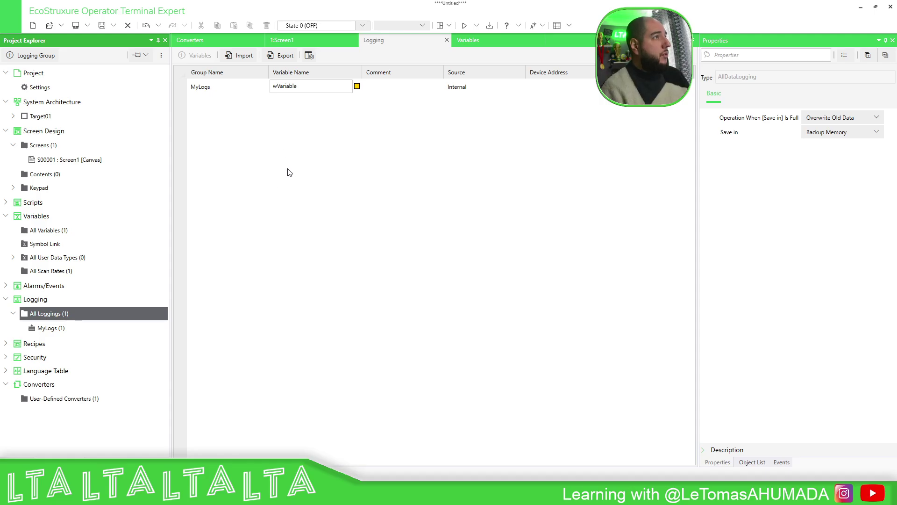
click(183, 90)
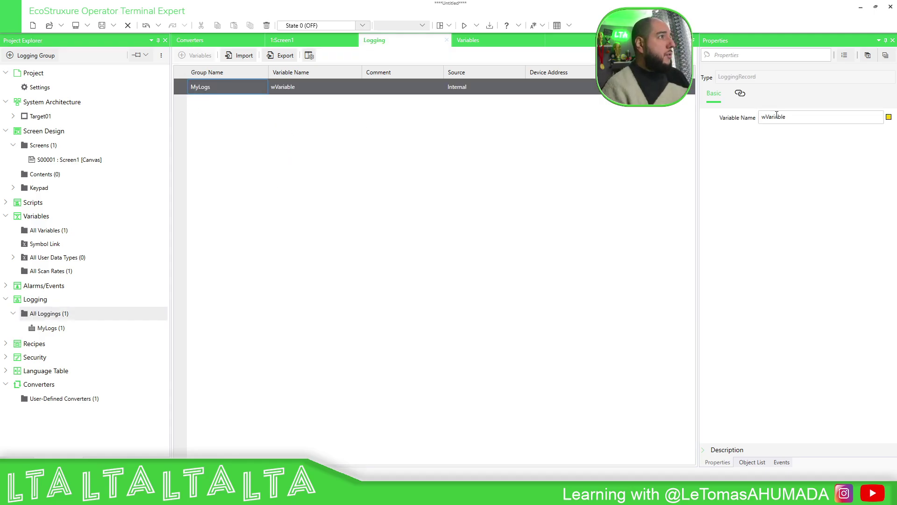
click(47, 326)
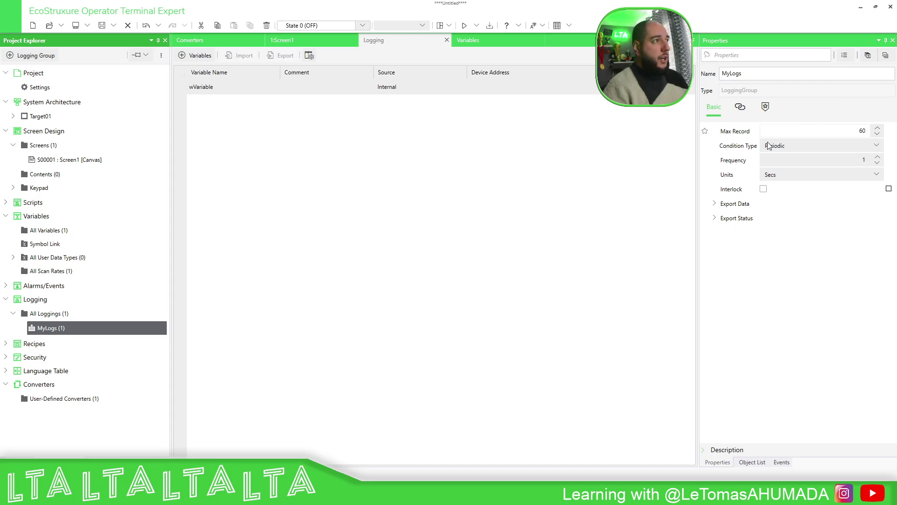
double_click(37, 116)
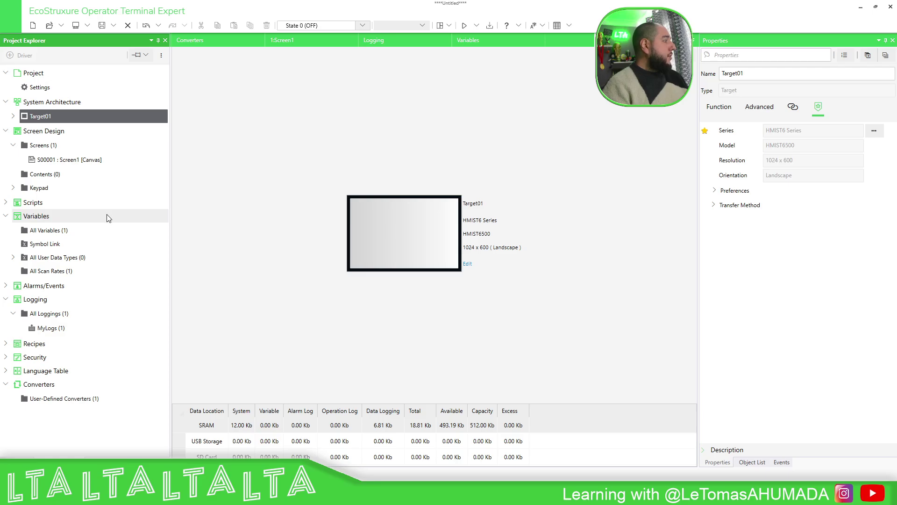
Reopen the MyLogs logging group from All Loggings in the Project Explorer.
double_click(47, 328)
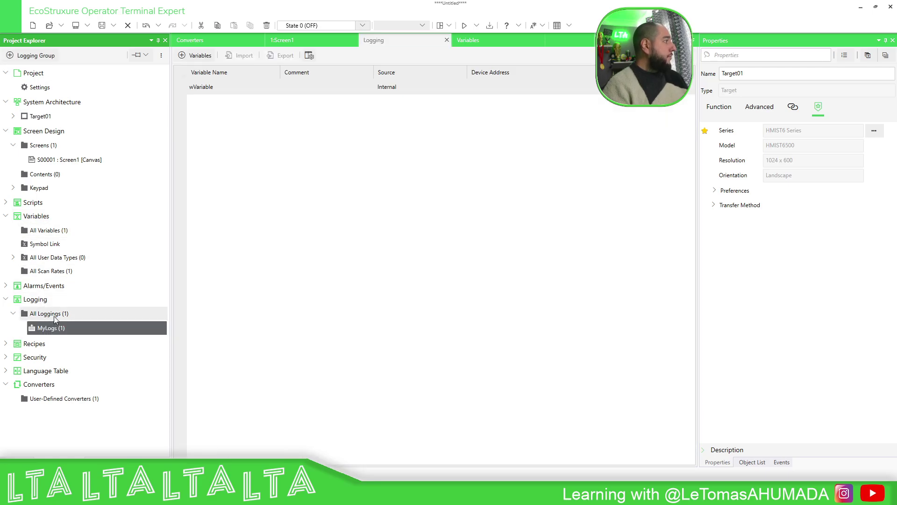